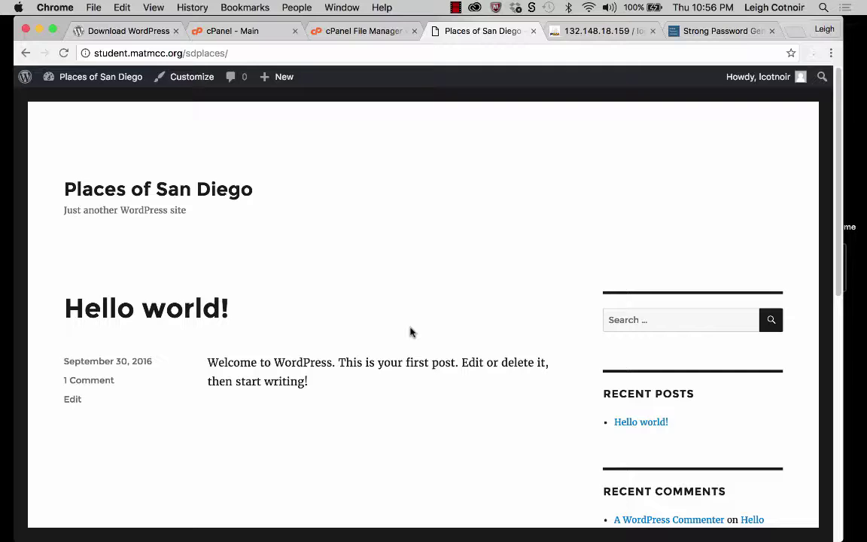
Step: Switch to the cPanel File Manager and open the sdplaces folder inside public_html
left_click(359, 34)
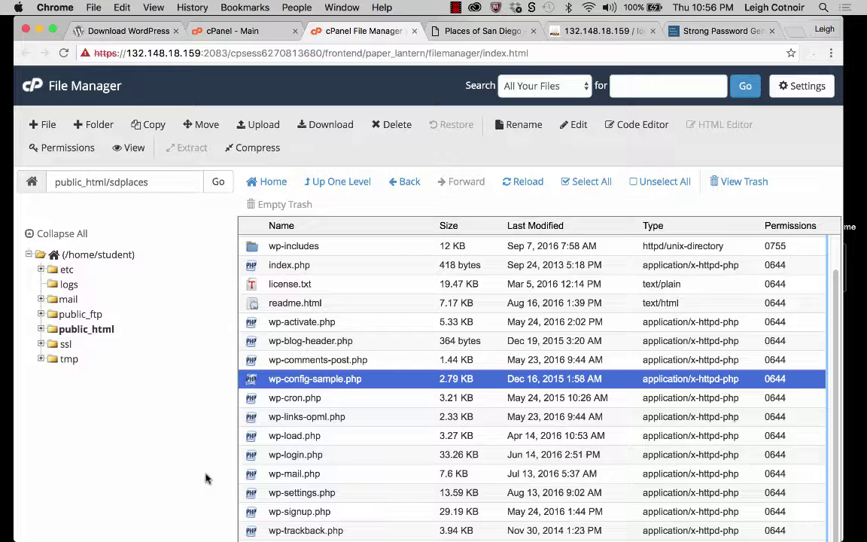
left_click(331, 183)
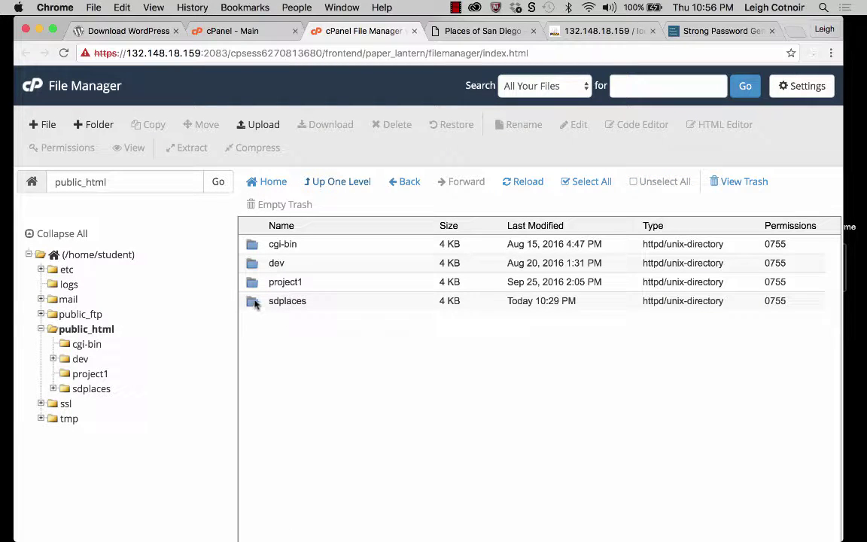
double_click(253, 301)
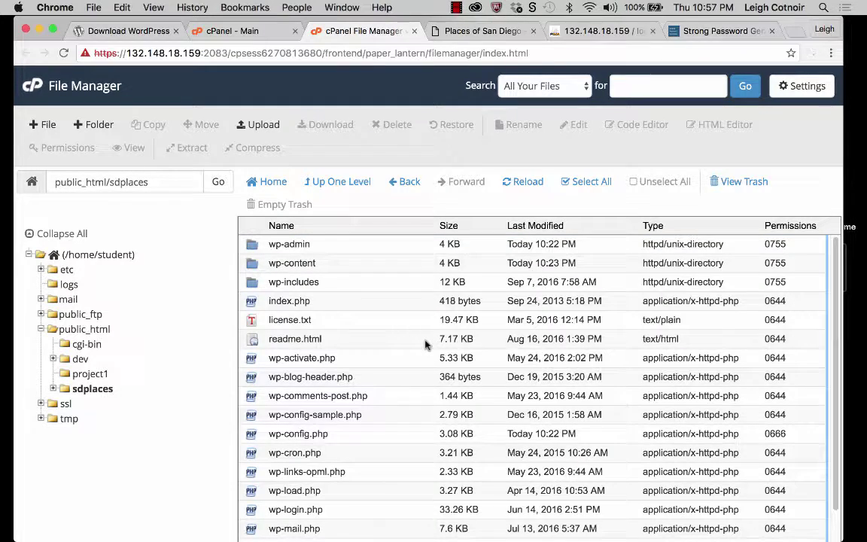
scroll(425, 344, "down", 1)
scroll(425, 344, "up", 1)
Step: Open wp-config.php from the sdplaces folder in the Code Editor
left_click(278, 414)
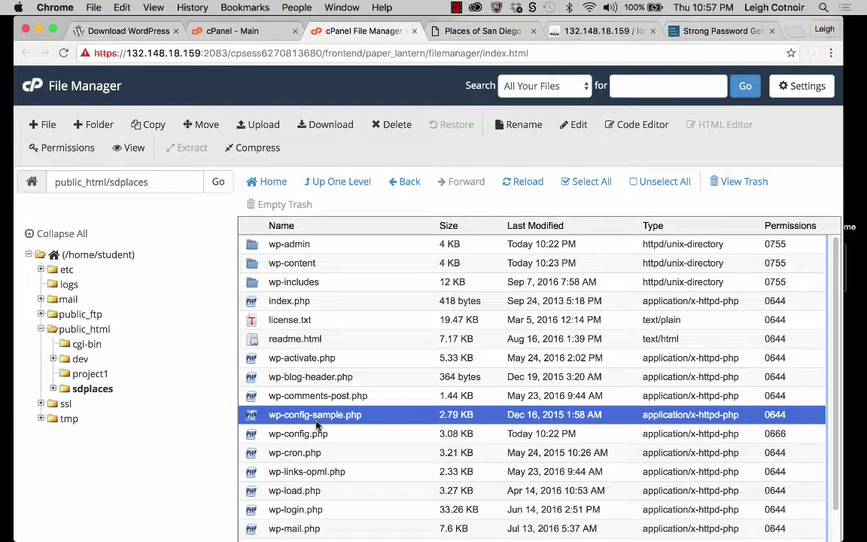
left_click(307, 435)
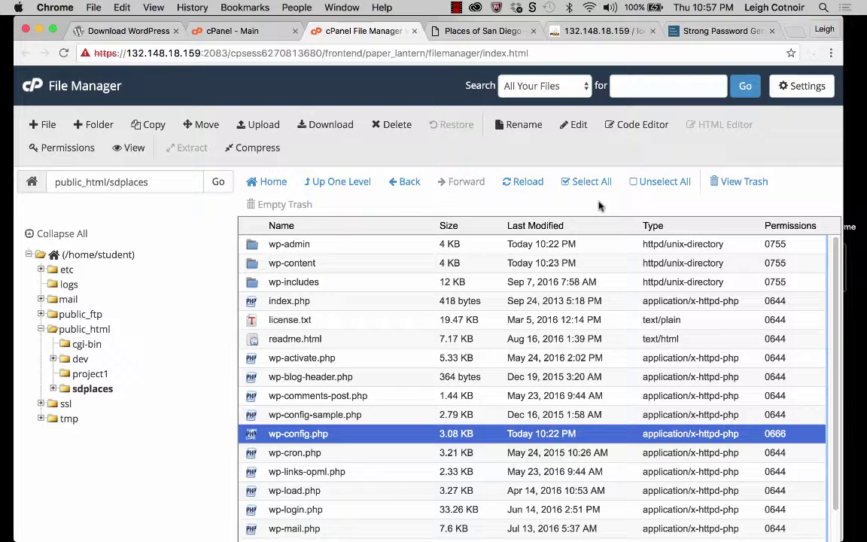
left_click(637, 126)
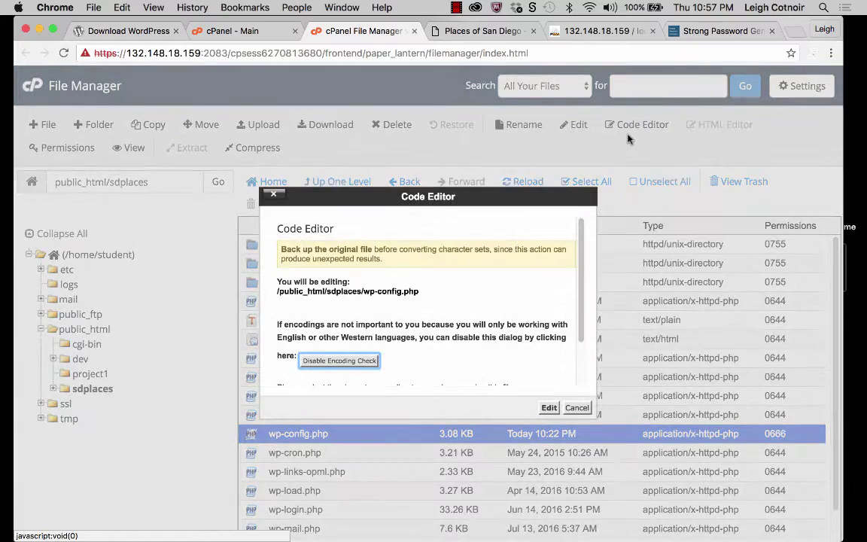
left_click(548, 407)
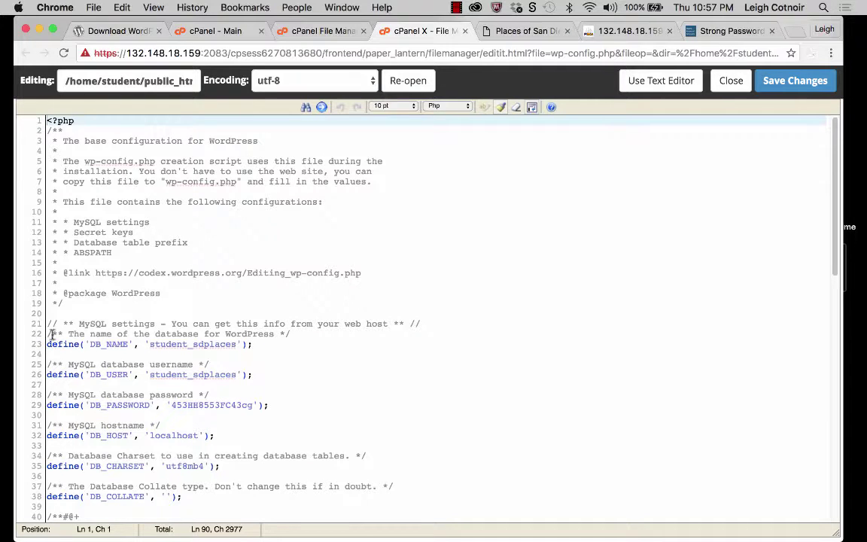
Step: Examine the MySQL settings in wp-config.php: the DB_NAME, DB_USER, DB_PASSWORD and DB_HOST definitions
left_click(43, 345)
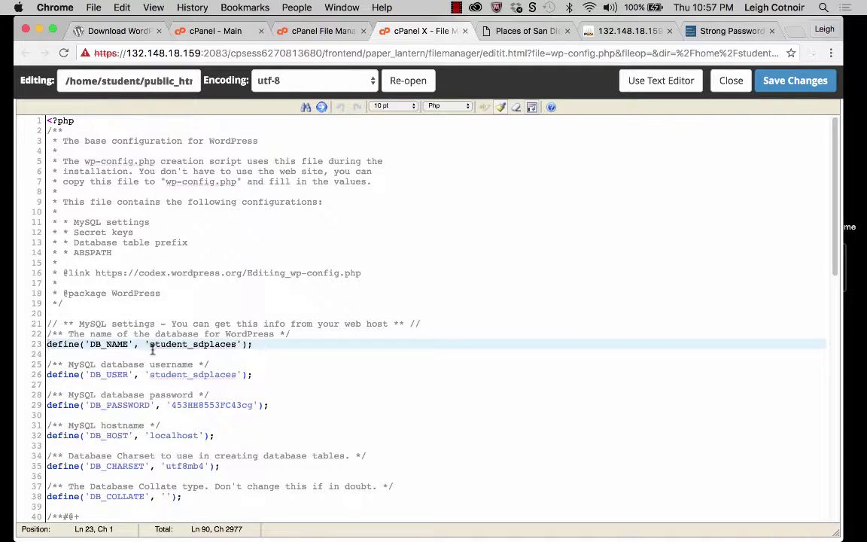
left_click(123, 349)
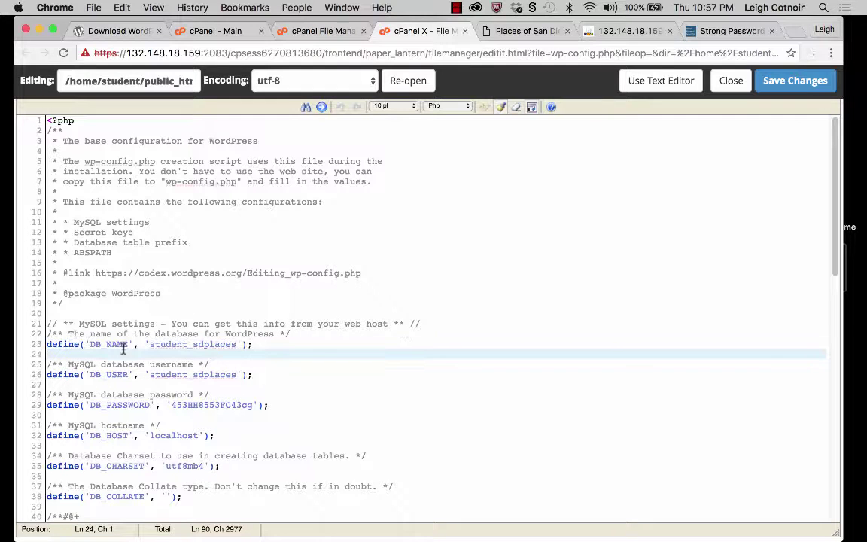
left_click_drag(128, 344, 88, 344)
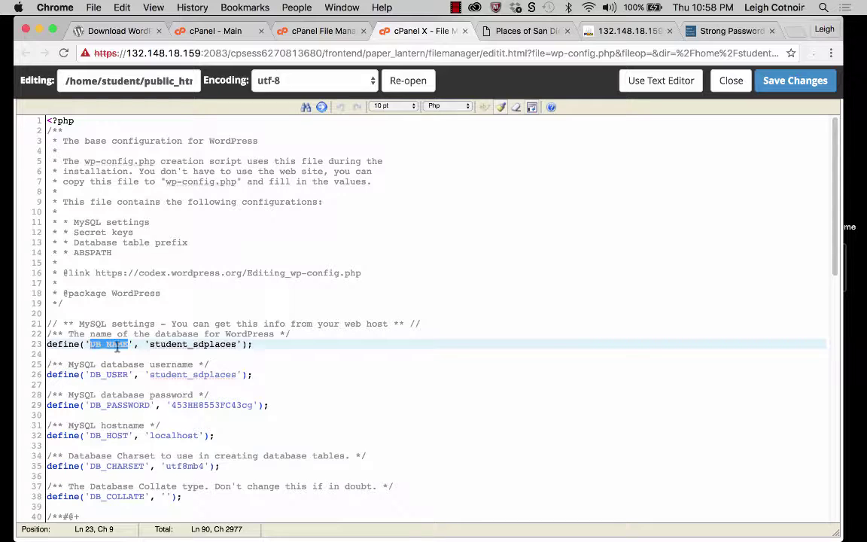
left_click(149, 344)
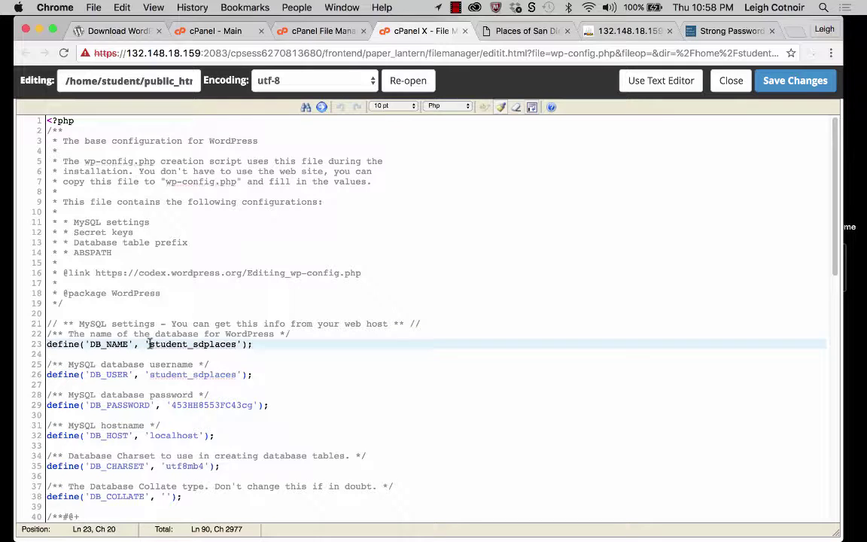
left_click_drag(149, 344, 238, 342)
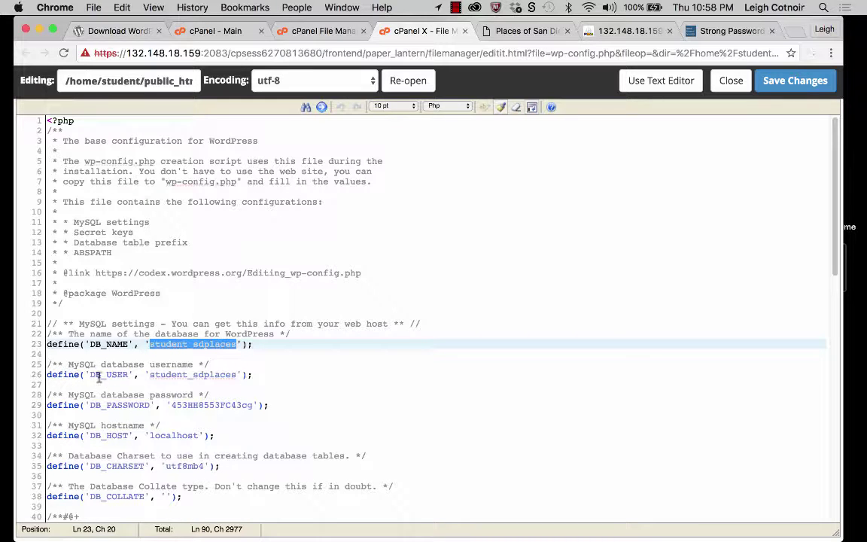
left_click_drag(90, 374, 236, 374)
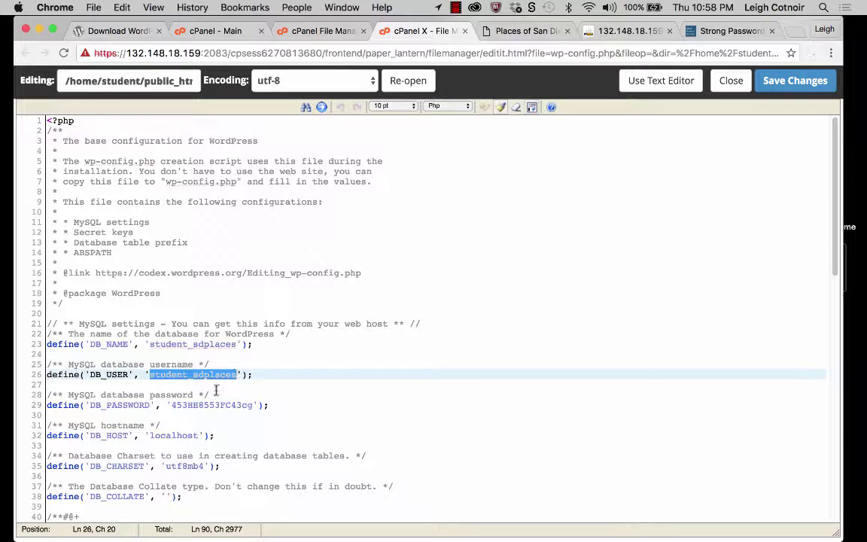
left_click_drag(172, 405, 253, 407)
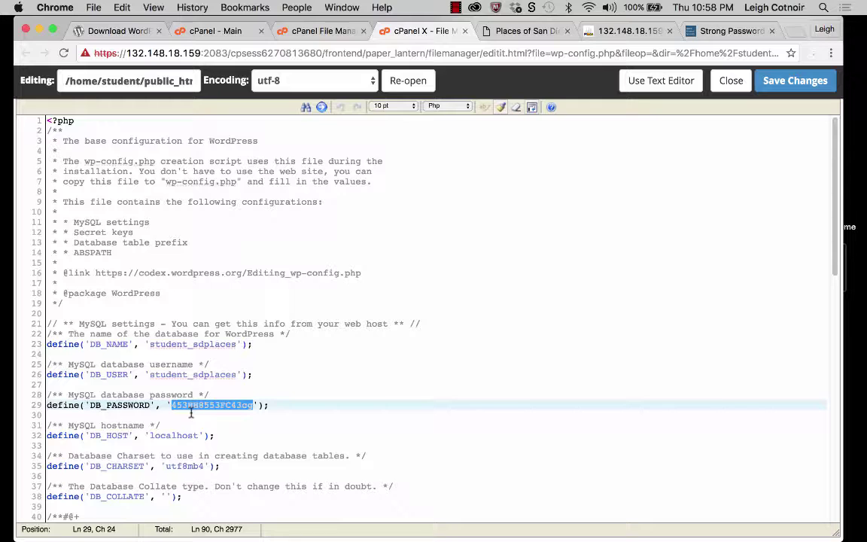
left_click(90, 435)
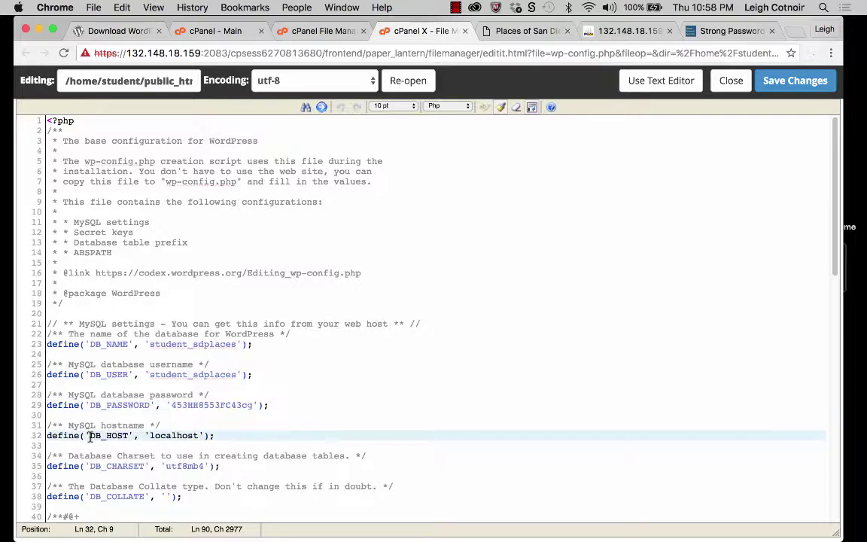
double_click(98, 436)
double_click(171, 436)
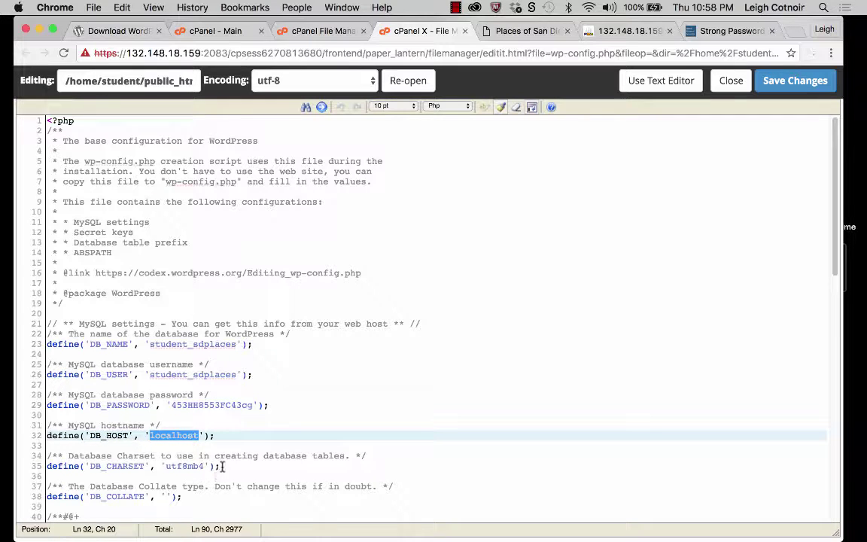
left_click_drag(227, 438, 47, 344)
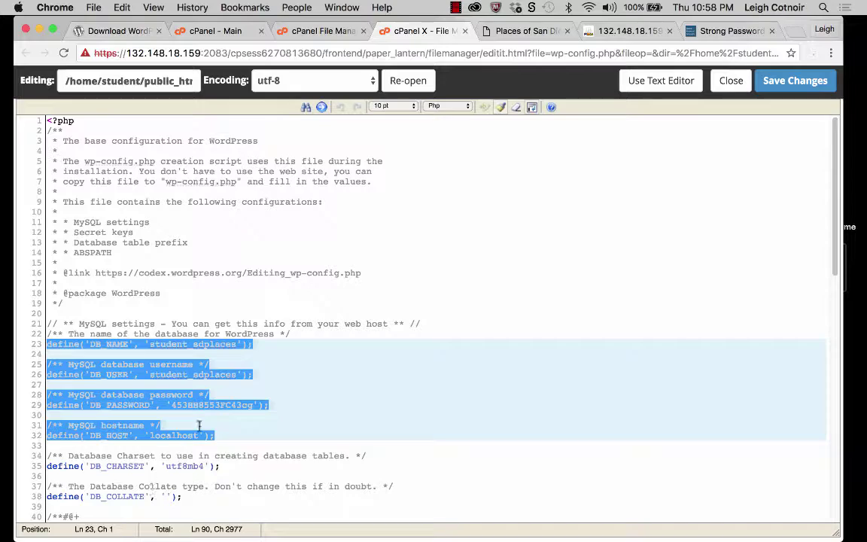
Step: Examine the authentication unique keys and salts and the $table_prefix line in wp-config.php
scroll(265, 448, "down", 2)
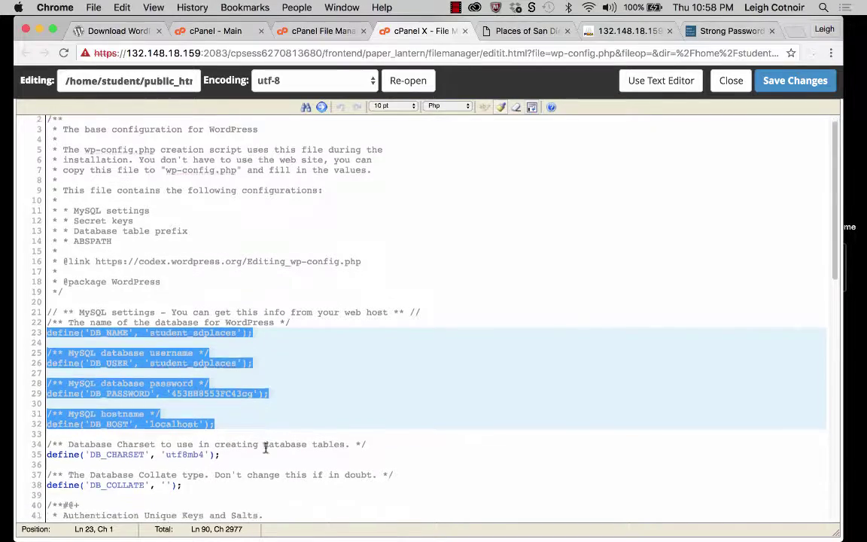
scroll(265, 448, "down", 6)
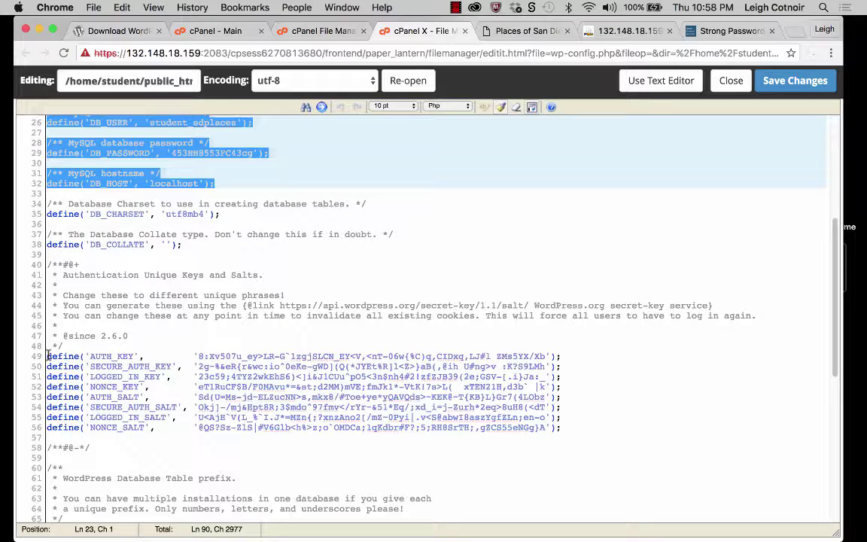
left_click_drag(47, 355, 562, 430)
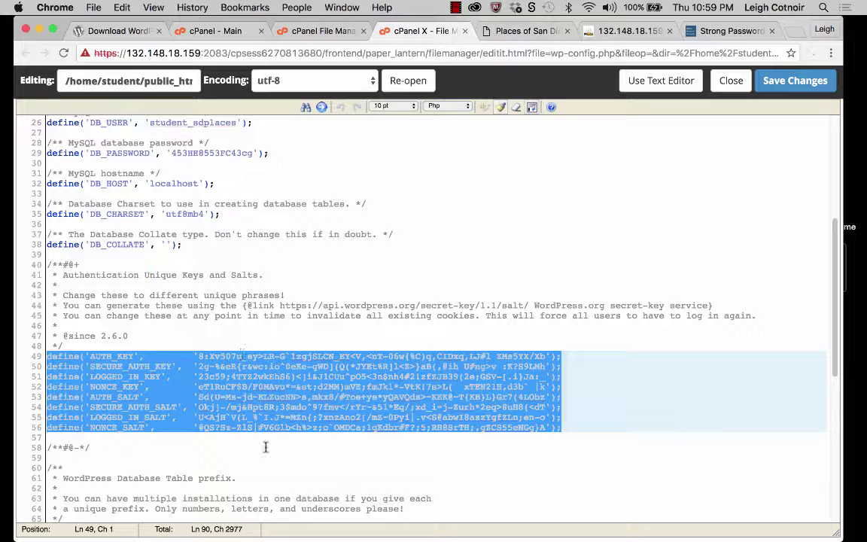
scroll(217, 464, "down", 5)
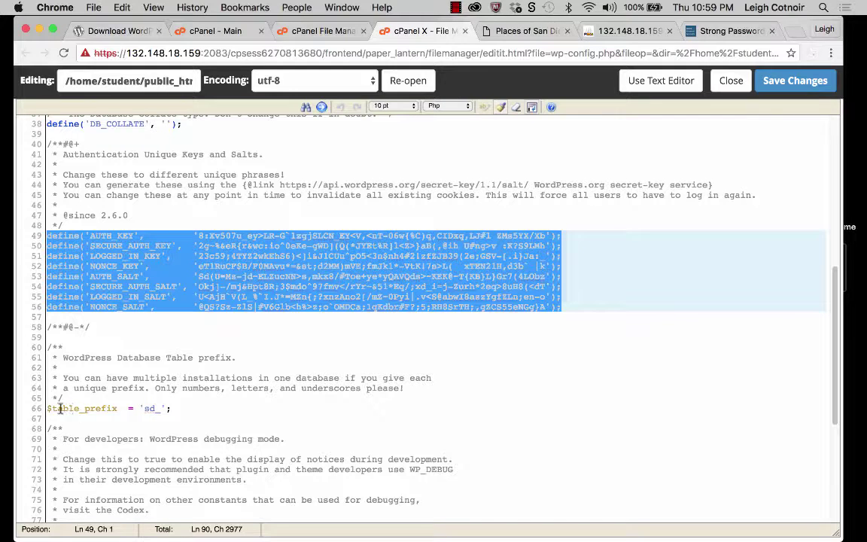
left_click_drag(43, 407, 182, 408)
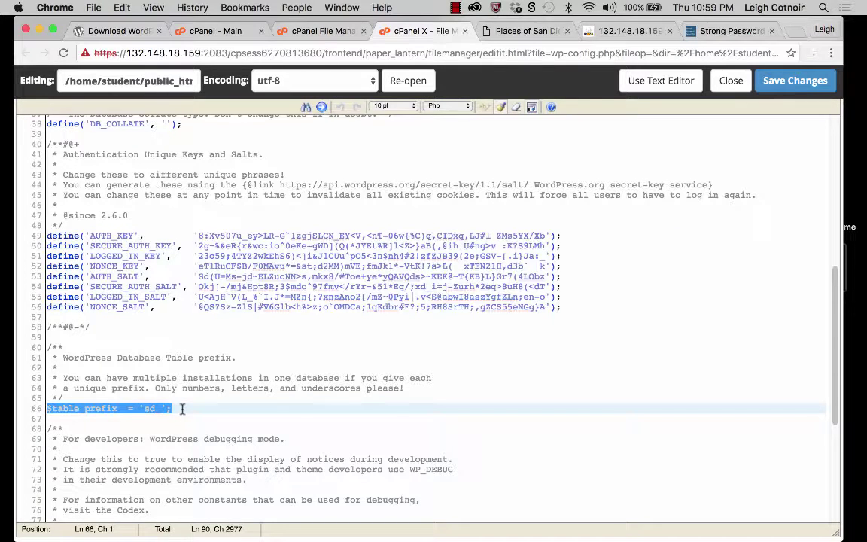
left_click(181, 408)
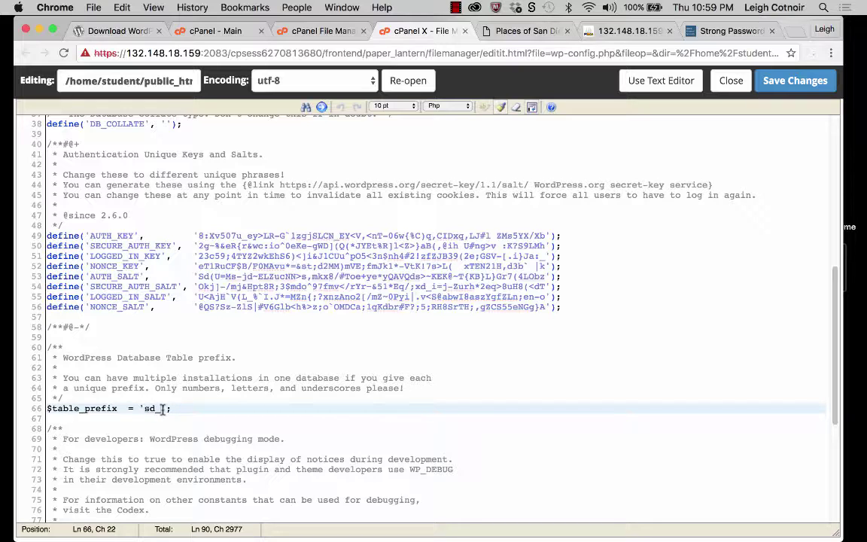
left_click_drag(160, 409, 144, 410)
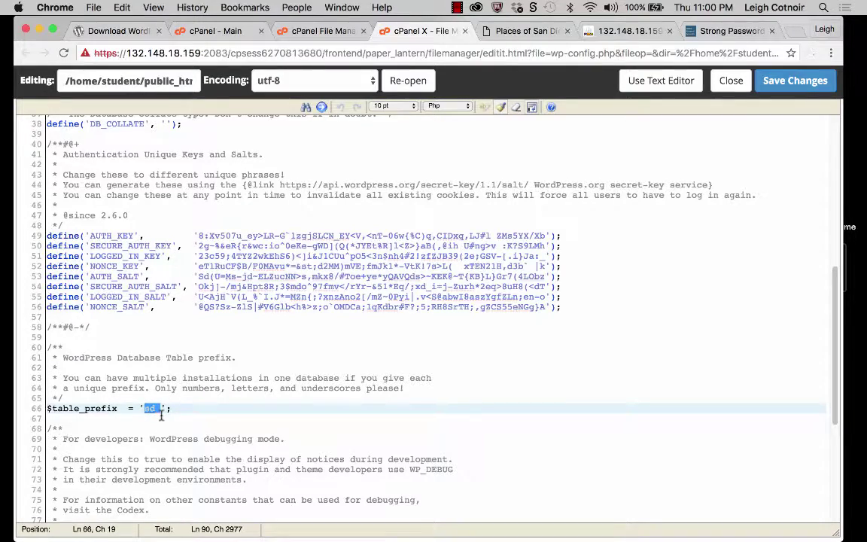
Step: Review the DB_NAME and DB_HOST values once more and close wp-config.php without saving
scroll(154, 413, "up", 3)
scroll(161, 414, "up", 10)
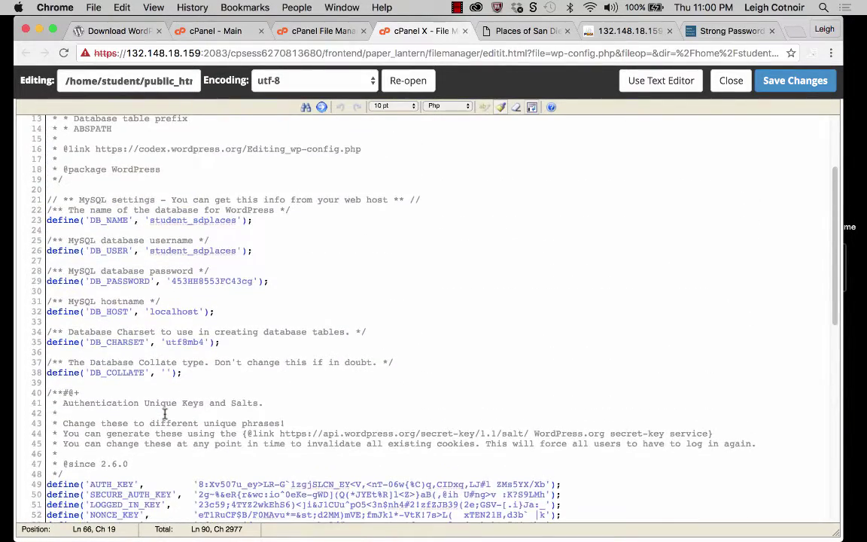
scroll(166, 413, "up", 1)
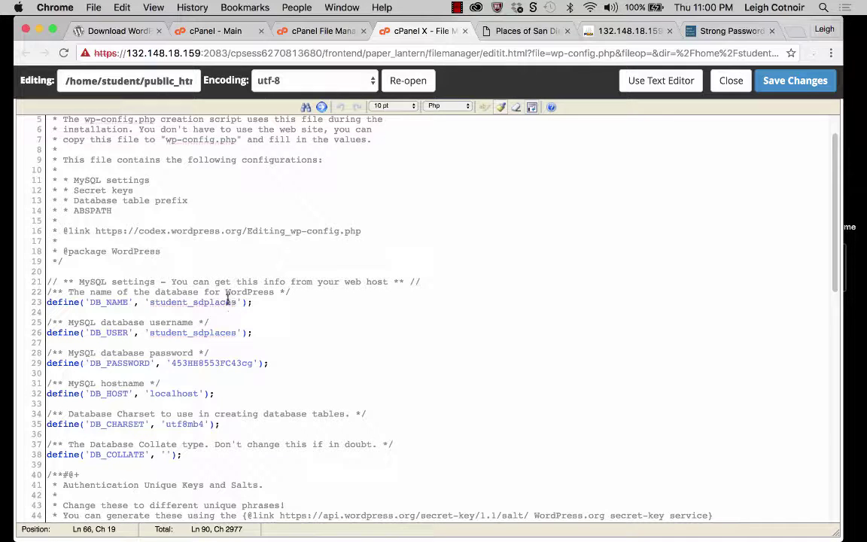
left_click_drag(149, 302, 237, 302)
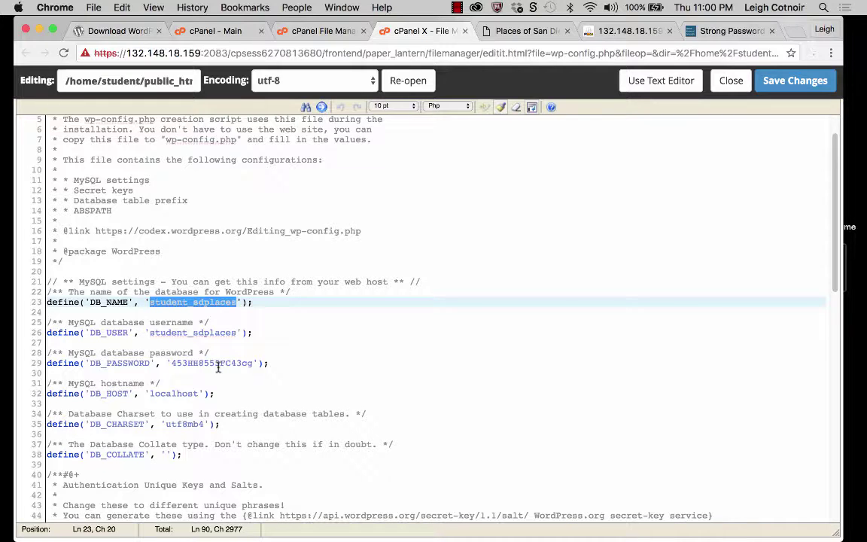
double_click(175, 395)
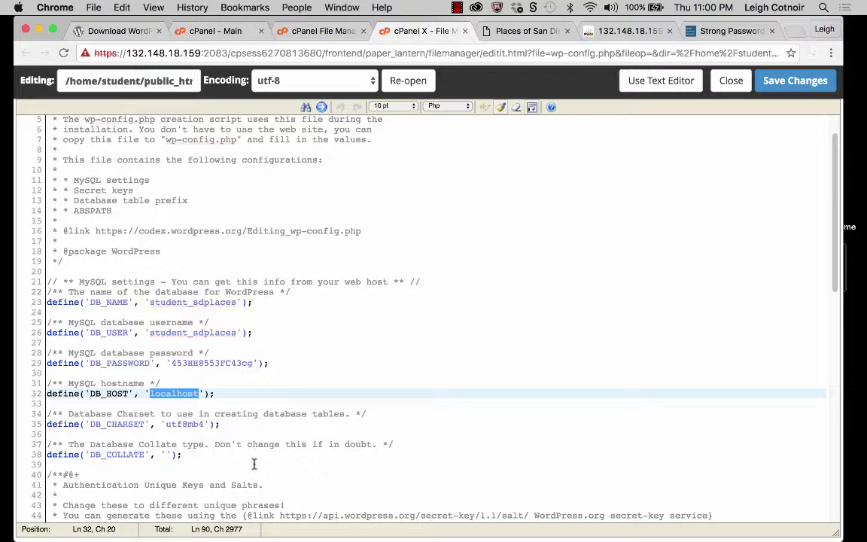
left_click(731, 81)
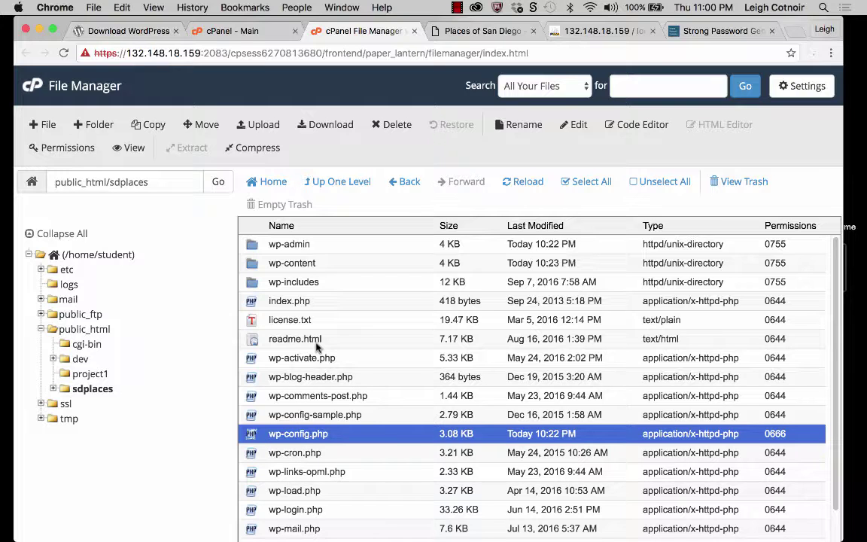
Step: Turn on Show Hidden Files (dotfiles) in the File Manager preferences, save, and select the .htaccess file in sdplaces
scroll(317, 345, "down", 3)
scroll(317, 344, "up", 1)
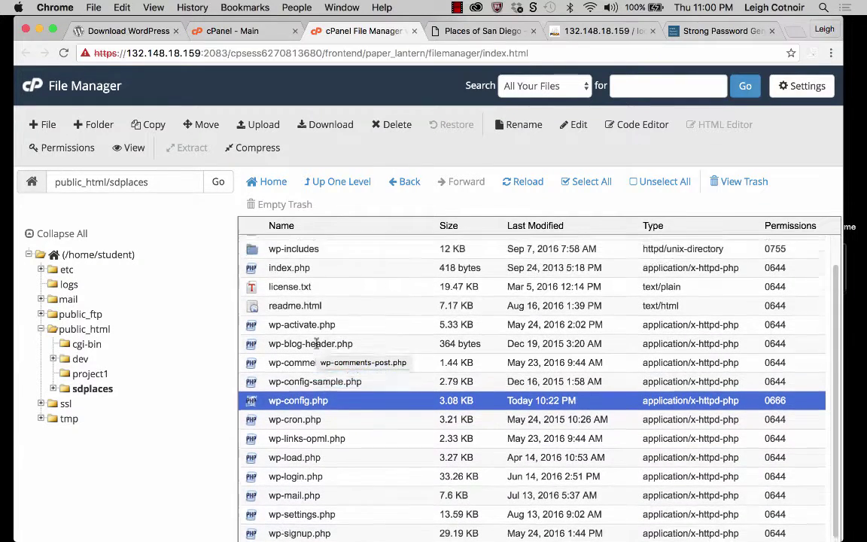
scroll(317, 344, "up", 2)
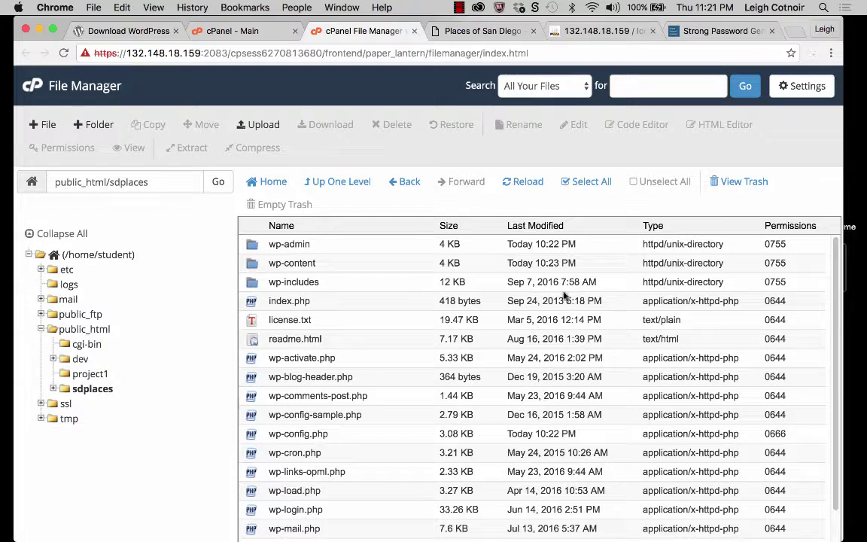
left_click(809, 87)
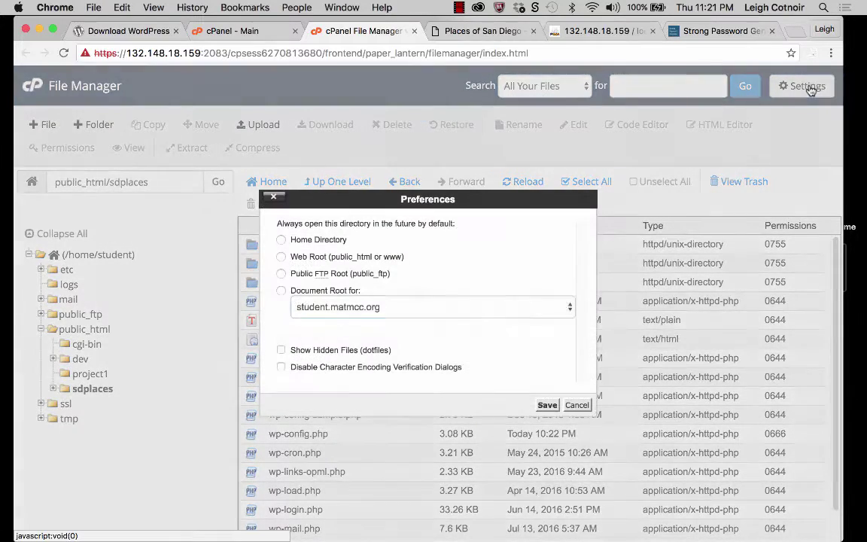
left_click(282, 351)
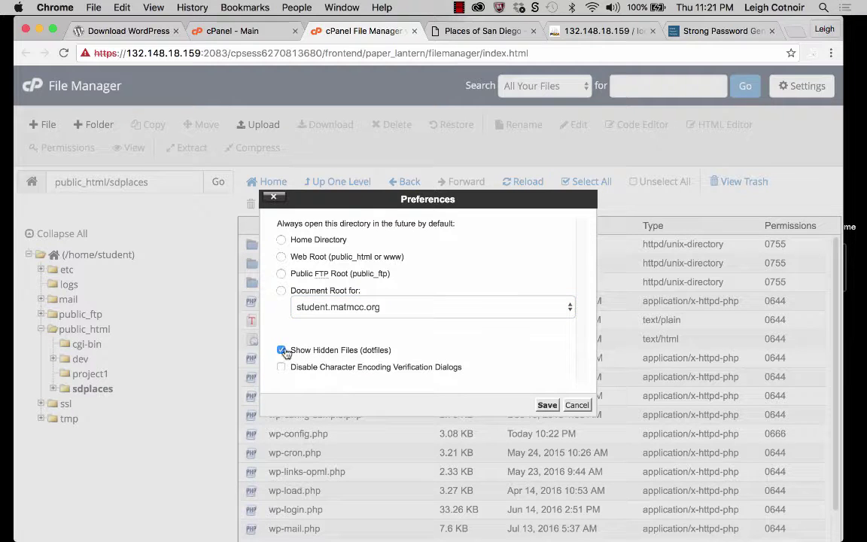
left_click(548, 406)
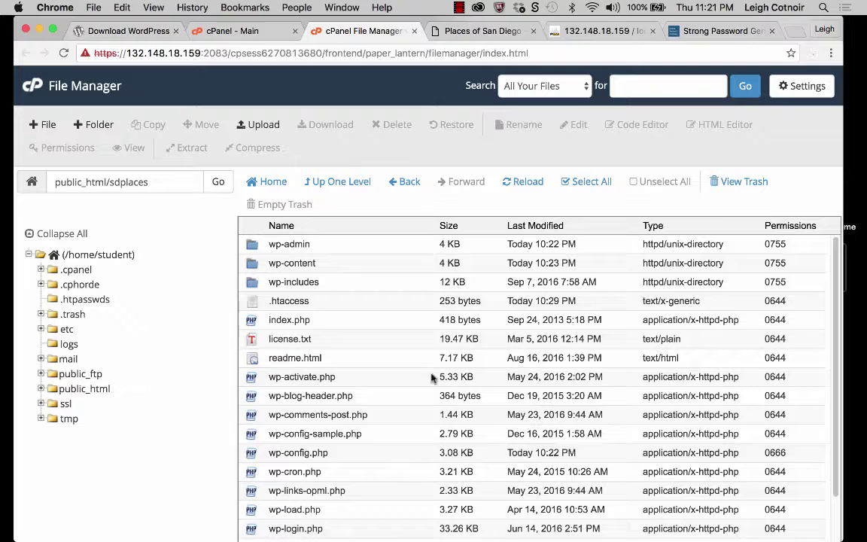
left_click(290, 303)
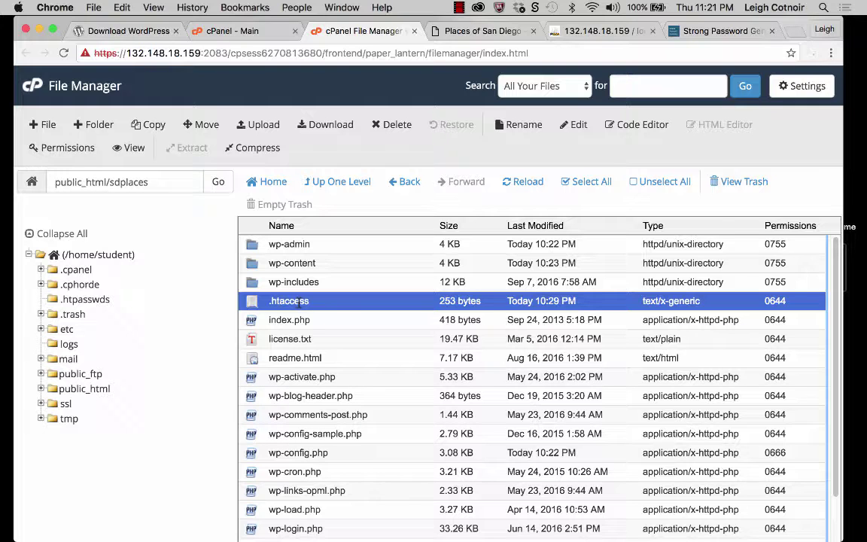
Step: Switch to Cyberduck, check the .htaccess file in /public_html/sdplaces, and return to the File Manager in Chrome
mouse_move(4, 482)
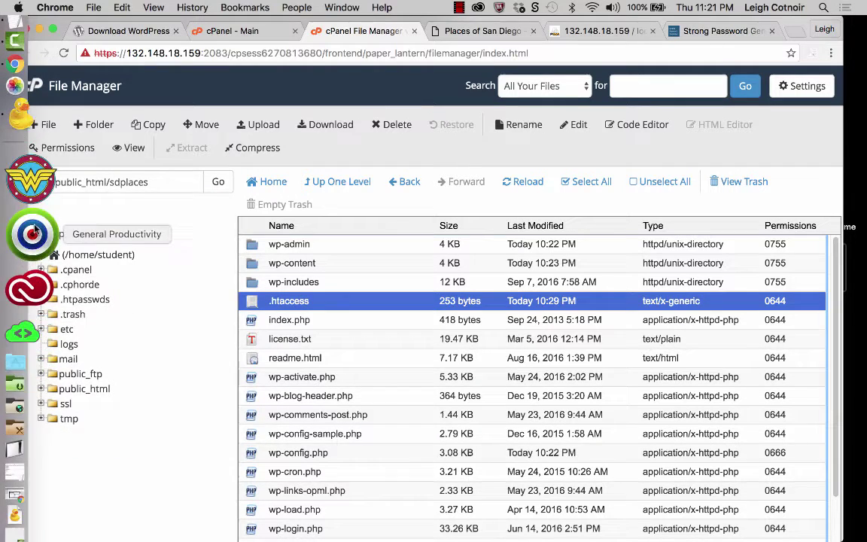
left_click(30, 167)
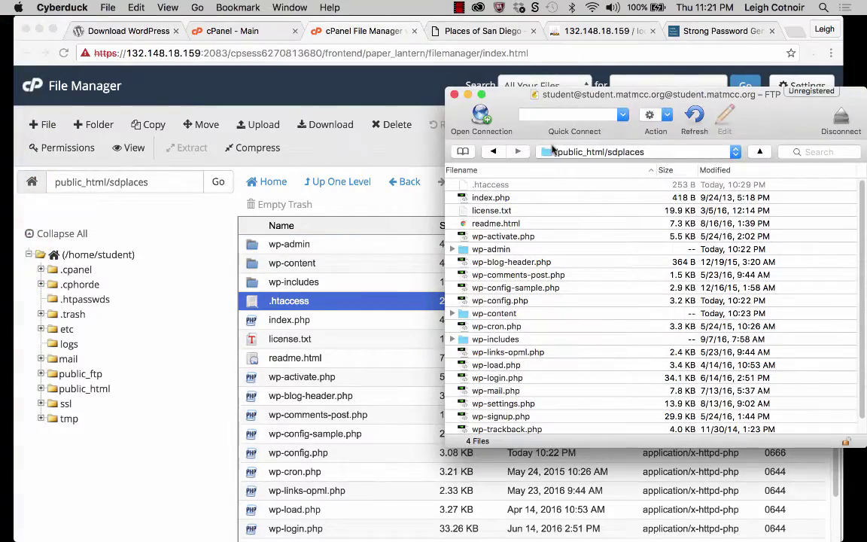
left_click_drag(598, 90, 468, 58)
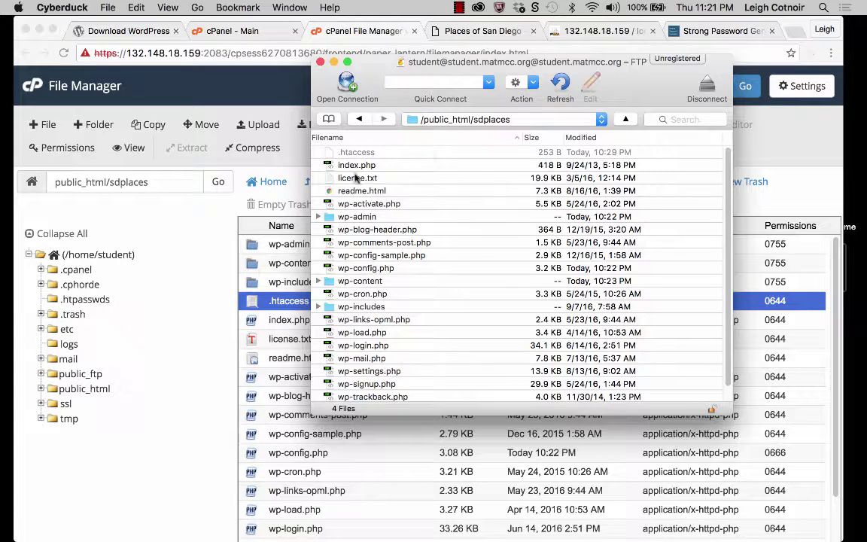
left_click(332, 153)
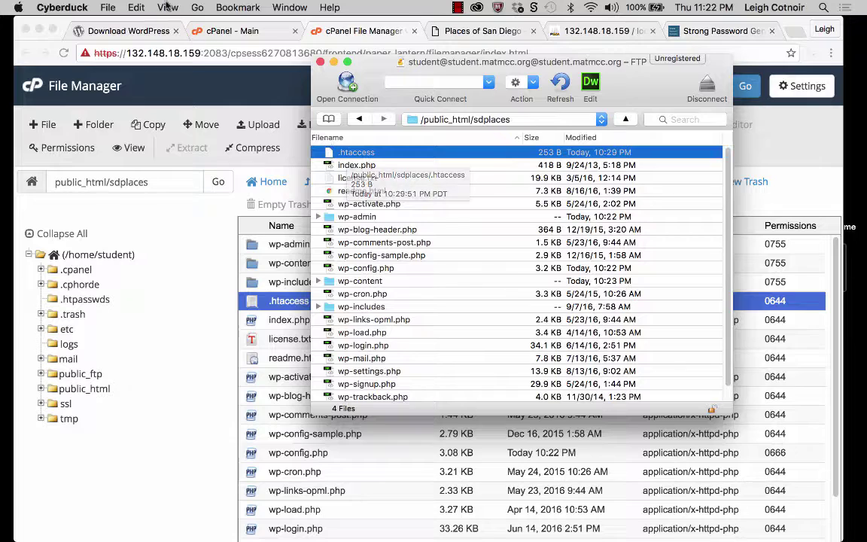
left_click(181, 410)
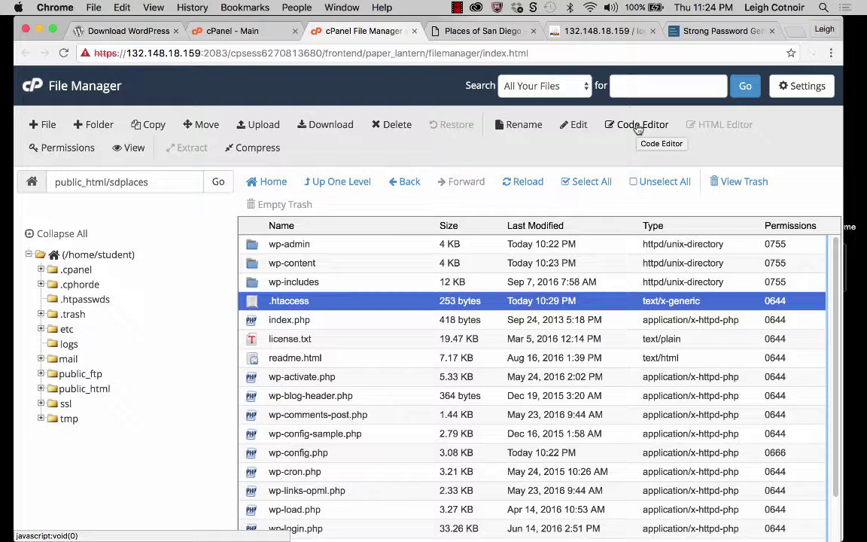
Step: View the contents of .htaccess and examine the IfModule mod_rewrite.c block and the file's page address
left_click(128, 149)
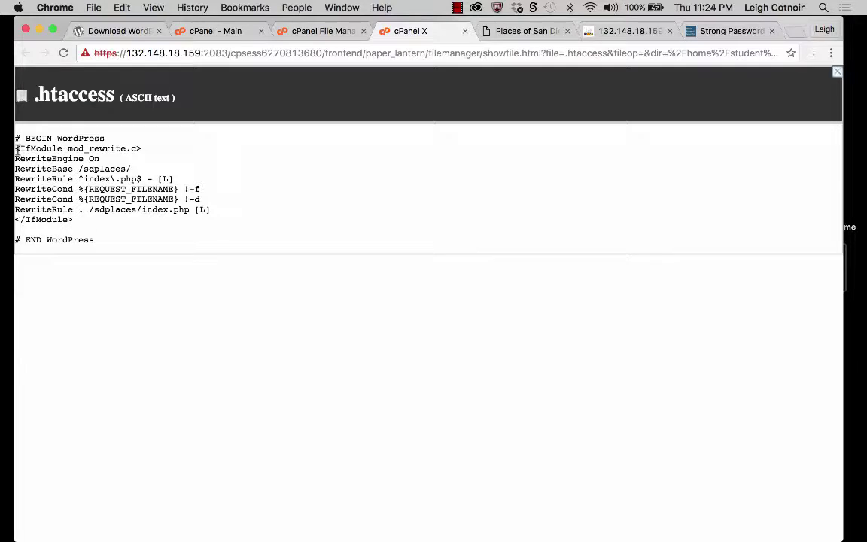
left_click_drag(17, 148, 94, 221)
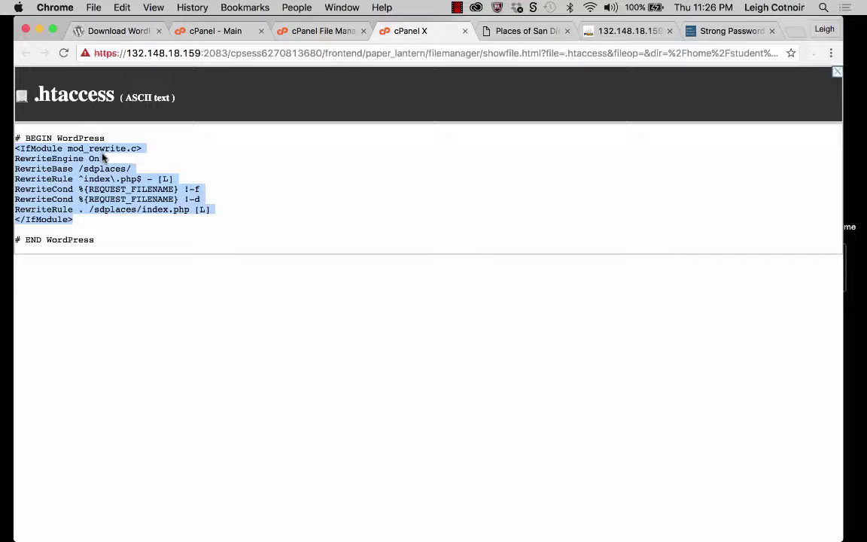
left_click_drag(784, 52, 566, 53)
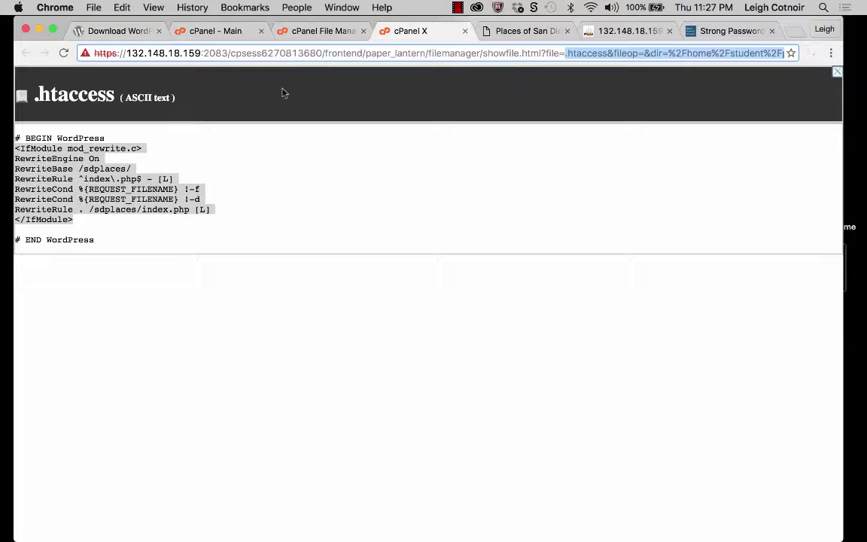
Step: Examine the sdplaces folder and index.php parts of the /sdplaces/index.php path in the last RewriteRule
left_click_drag(89, 209, 189, 210)
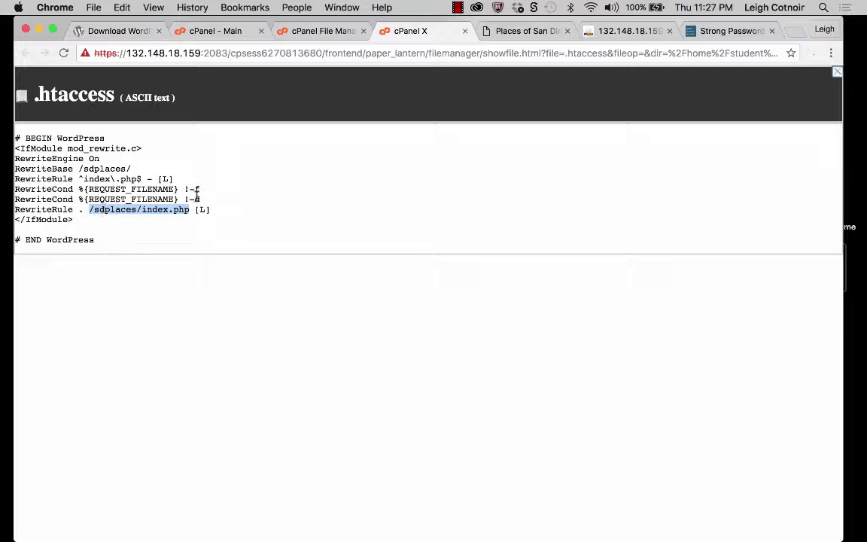
left_click(92, 219)
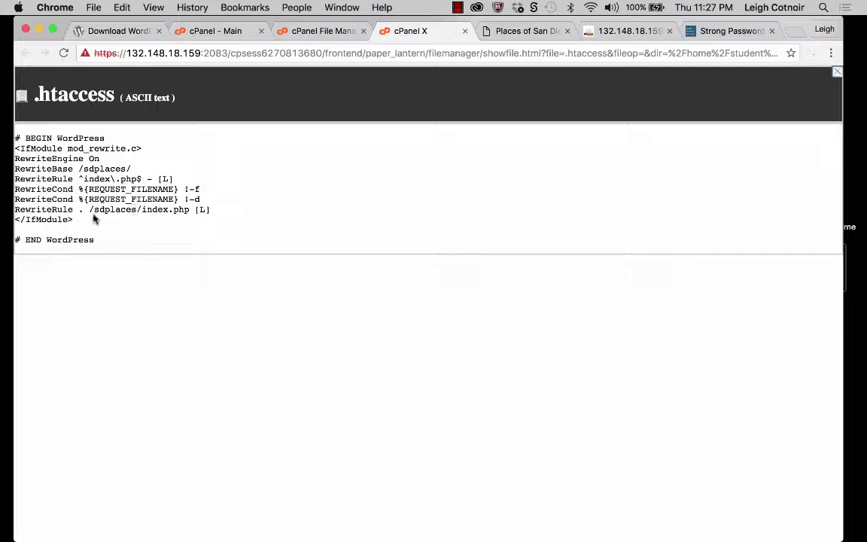
left_click_drag(94, 209, 136, 209)
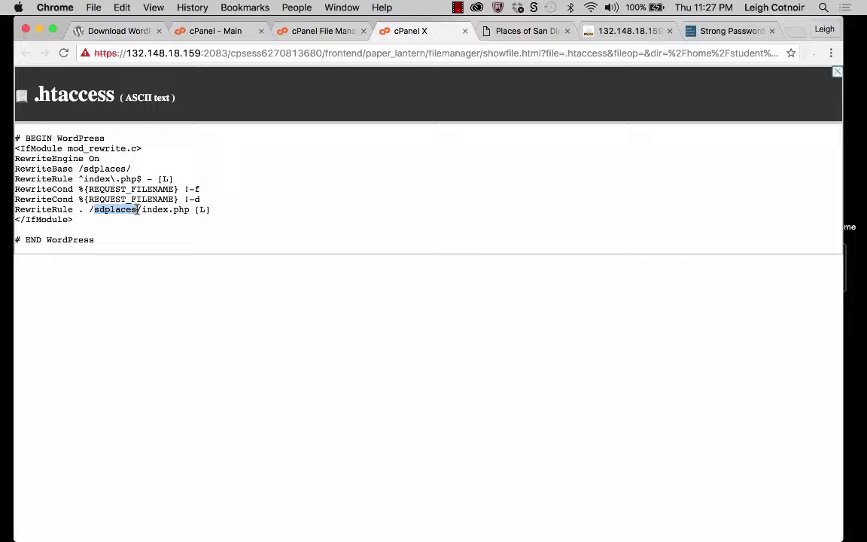
left_click_drag(137, 209, 188, 202)
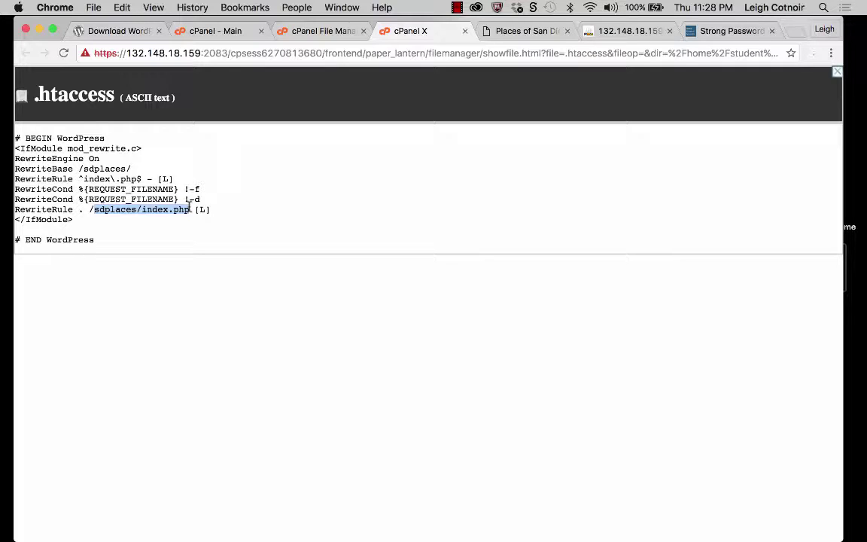
left_click(100, 209)
left_click_drag(95, 209, 138, 209)
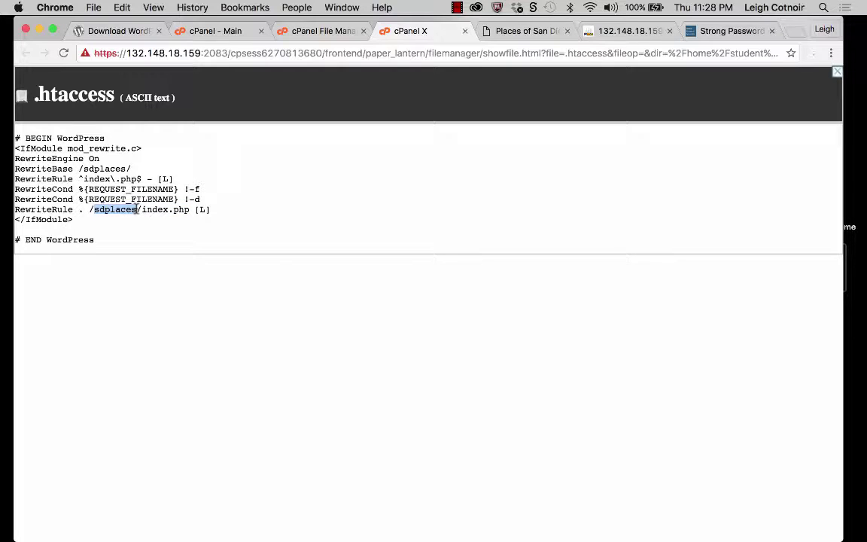
left_click_drag(190, 209, 138, 210)
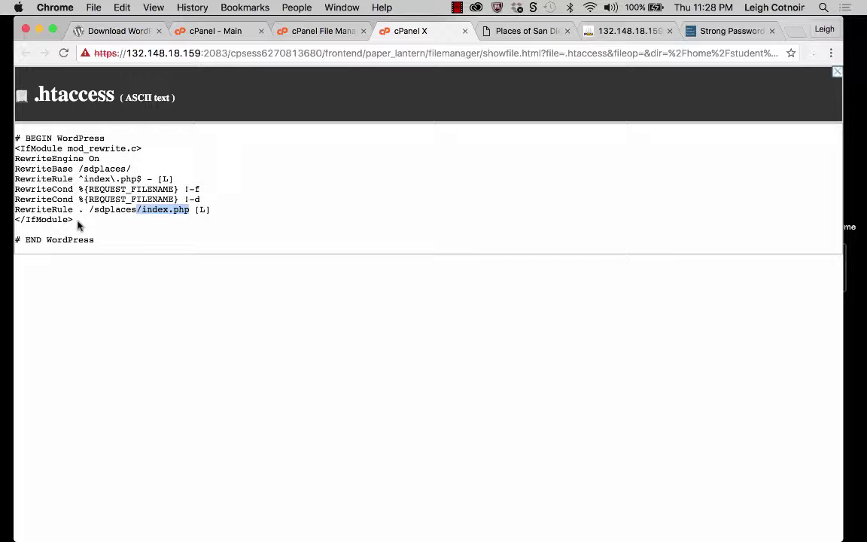
Step: Examine the RewriteRule ^index\.php$ - [L] line and close the .htaccess view
left_click(78, 179)
left_click_drag(78, 178, 180, 181)
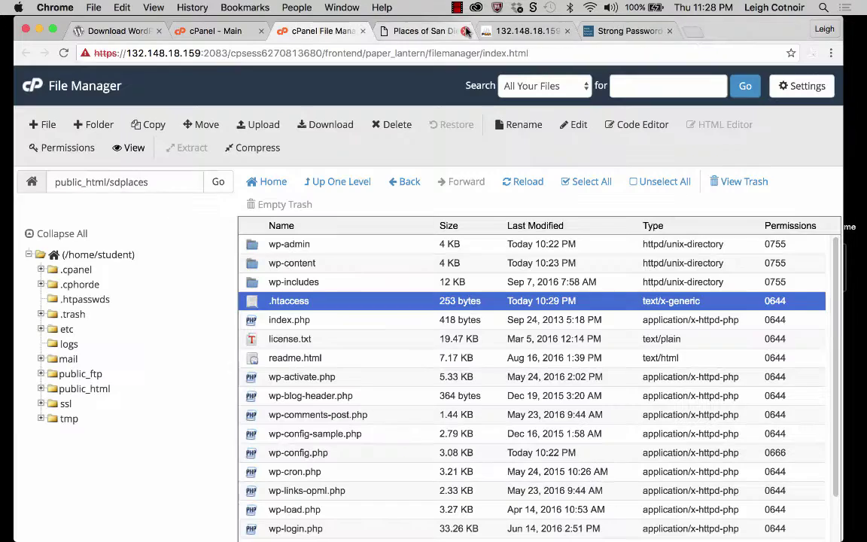
left_click(464, 31)
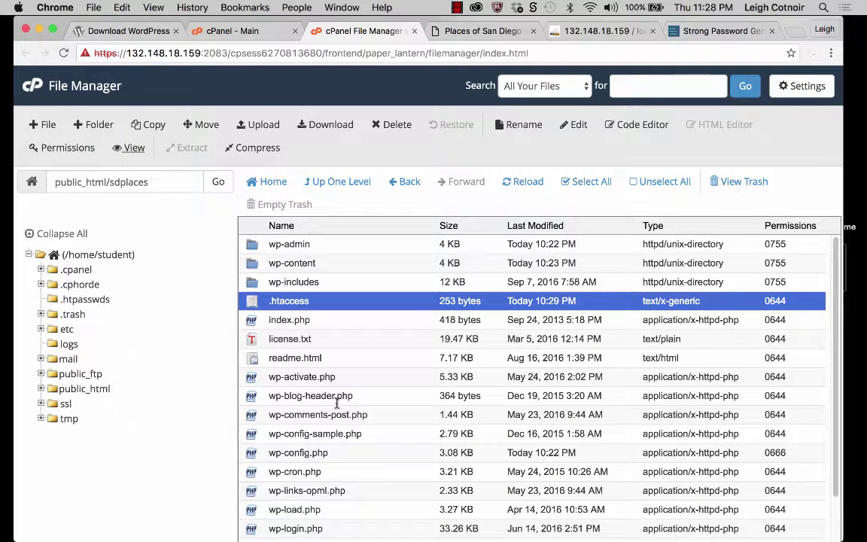
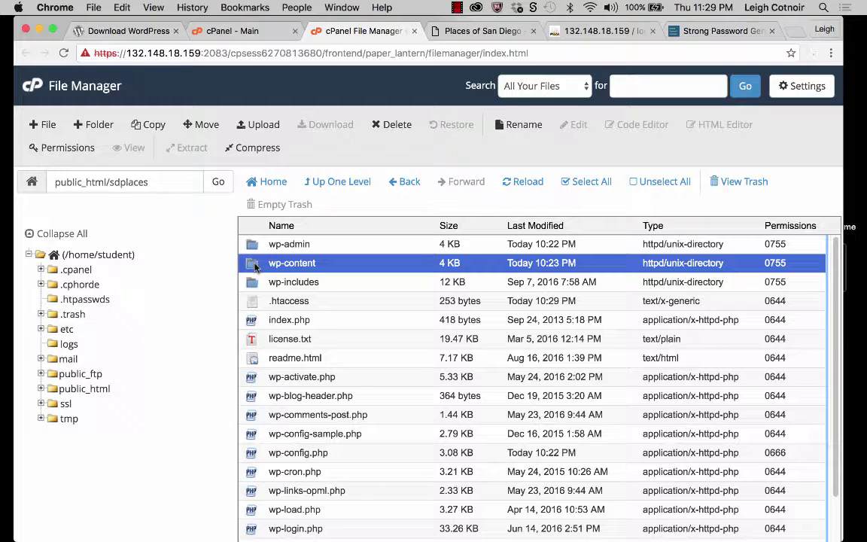
Step: Point out .htaccess and wp-config.php, open the plugins folder in wp-content, and review akismet and hello.php
left_click(275, 301)
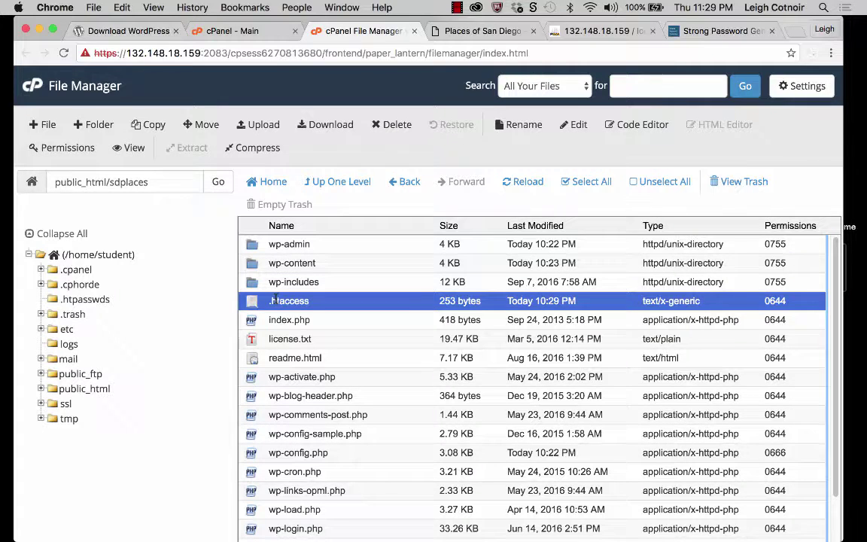
left_click(291, 453)
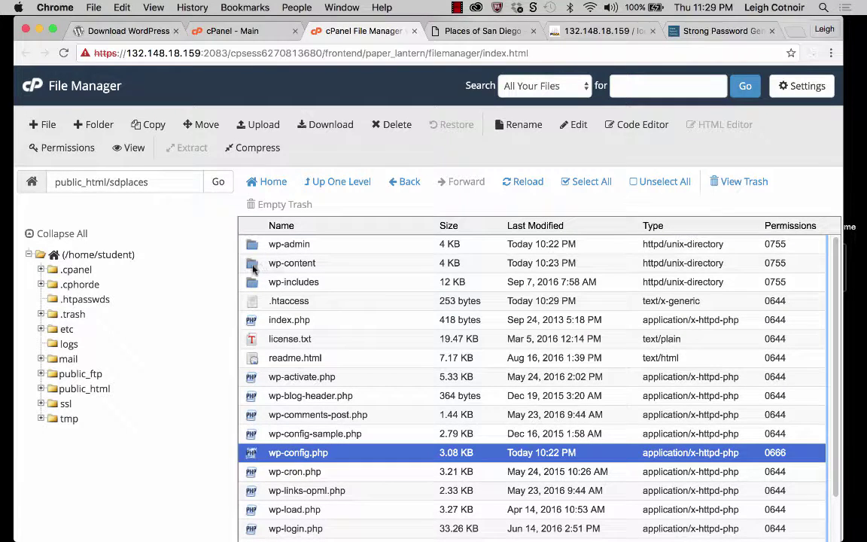
double_click(253, 263)
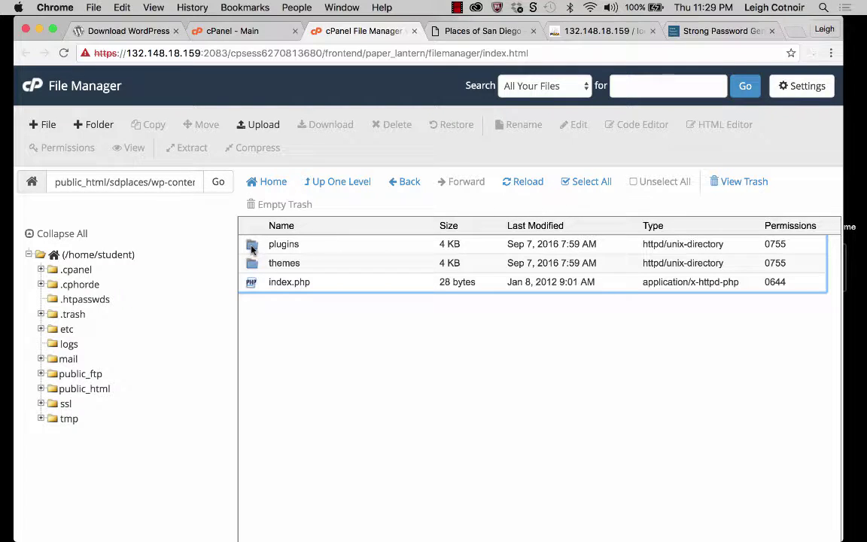
double_click(252, 248)
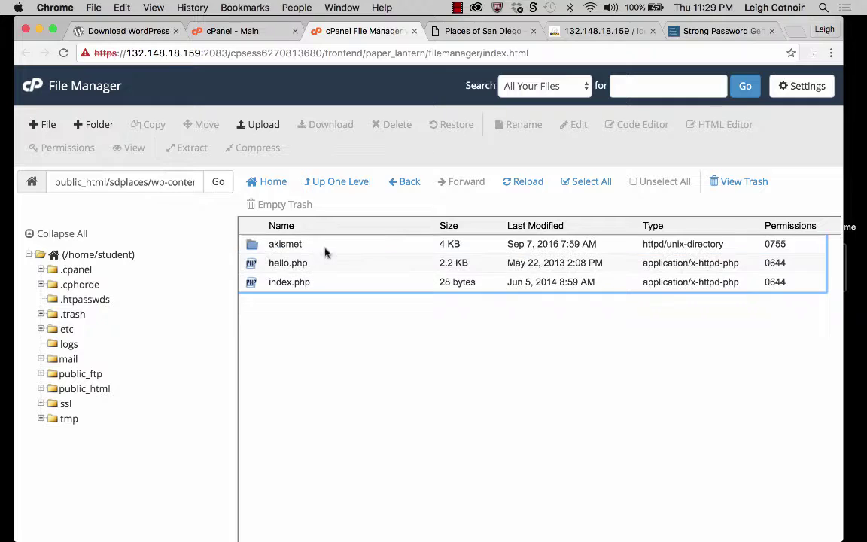
left_click(253, 247)
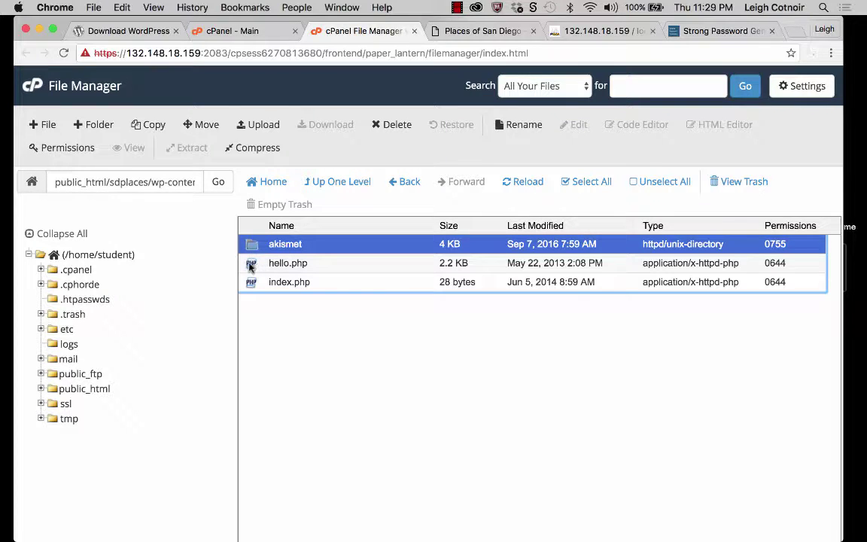
left_click(252, 266)
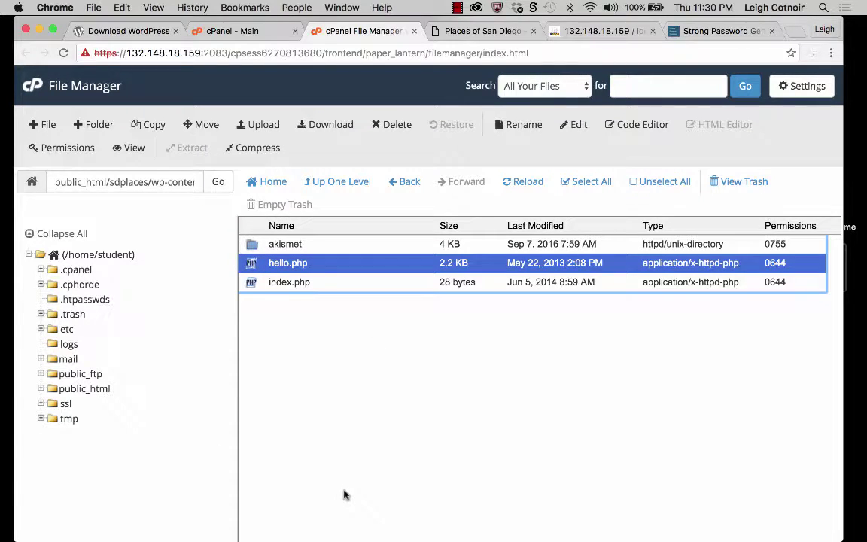
Step: Go back up to wp-content and open its themes folder to review the theme folders
left_click(331, 183)
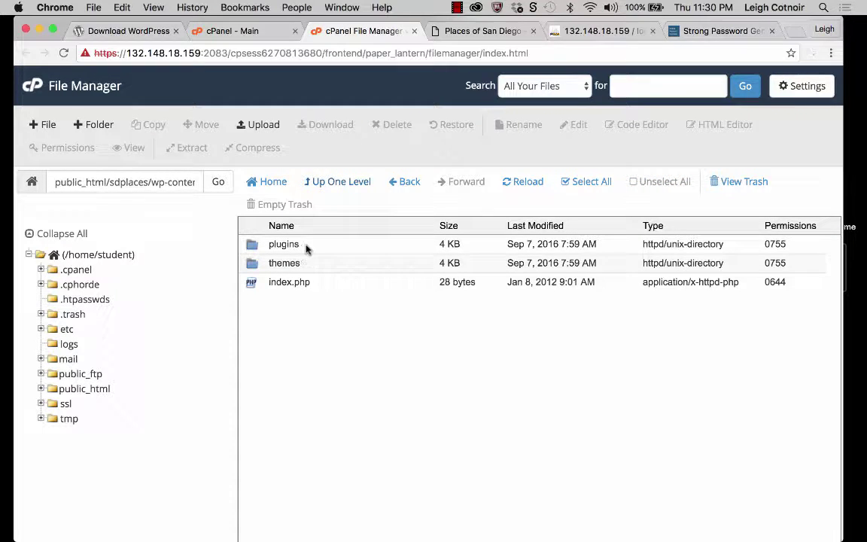
left_click(252, 266)
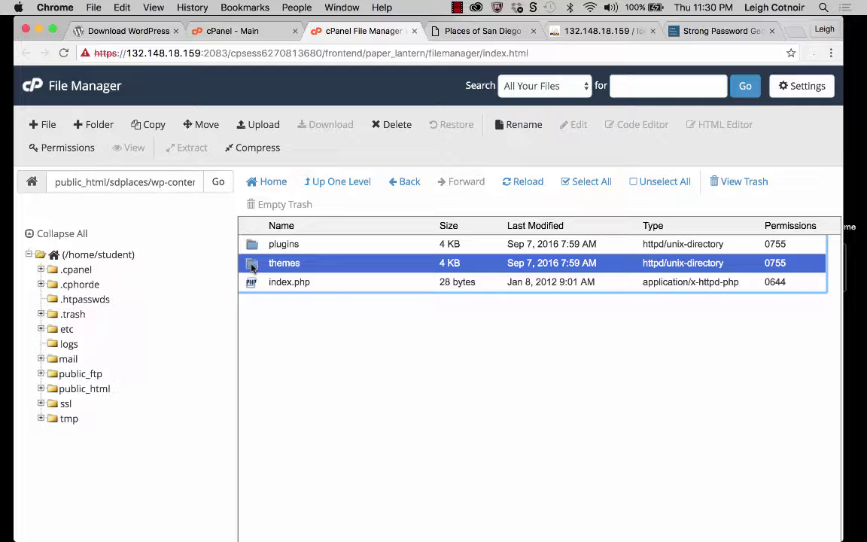
double_click(252, 263)
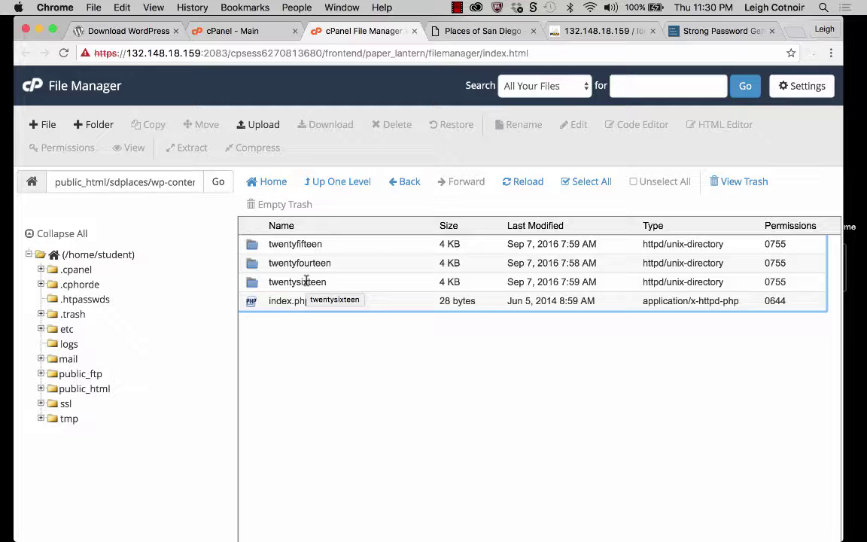
Step: Return to the sdplaces folder and point out wp-content, .htaccess and wp-config.php as the key items
left_click(337, 182)
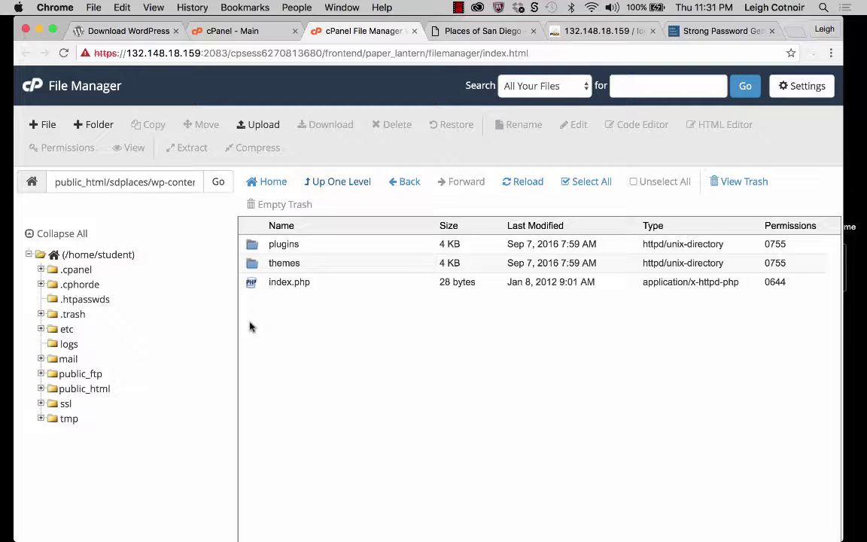
left_click(340, 182)
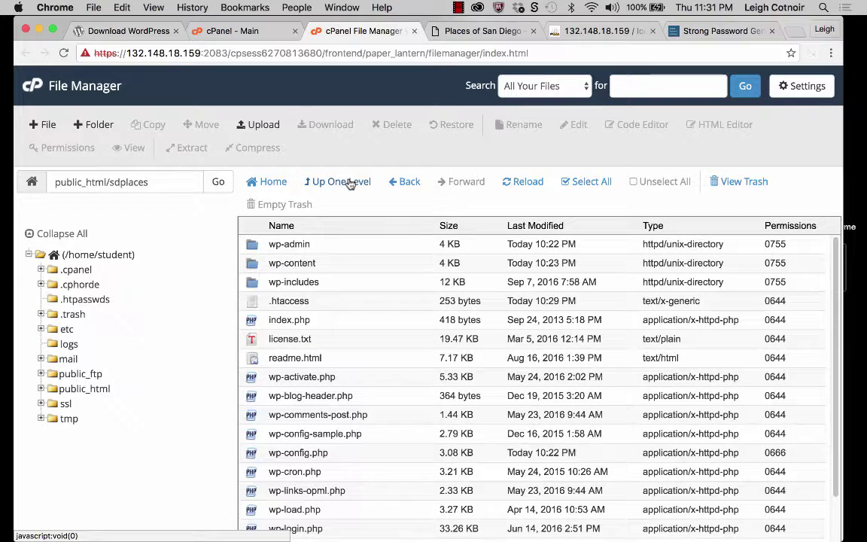
left_click(258, 270)
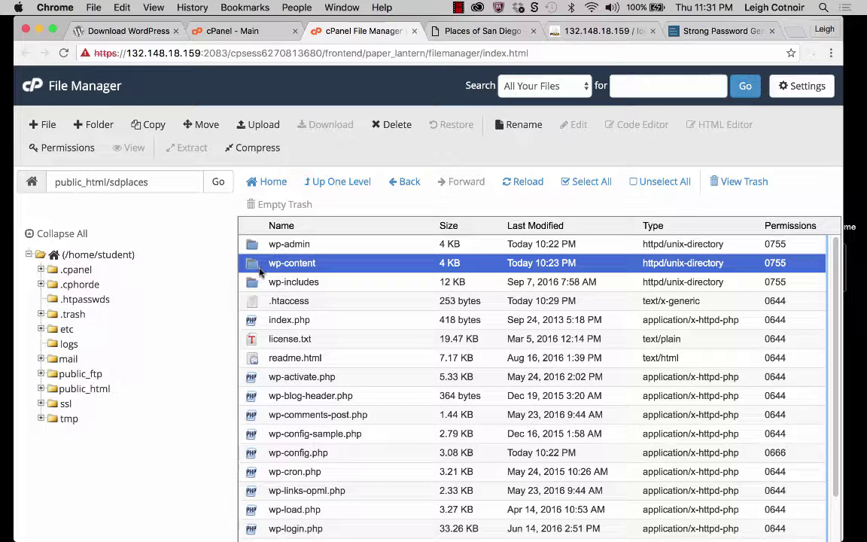
left_click(280, 301)
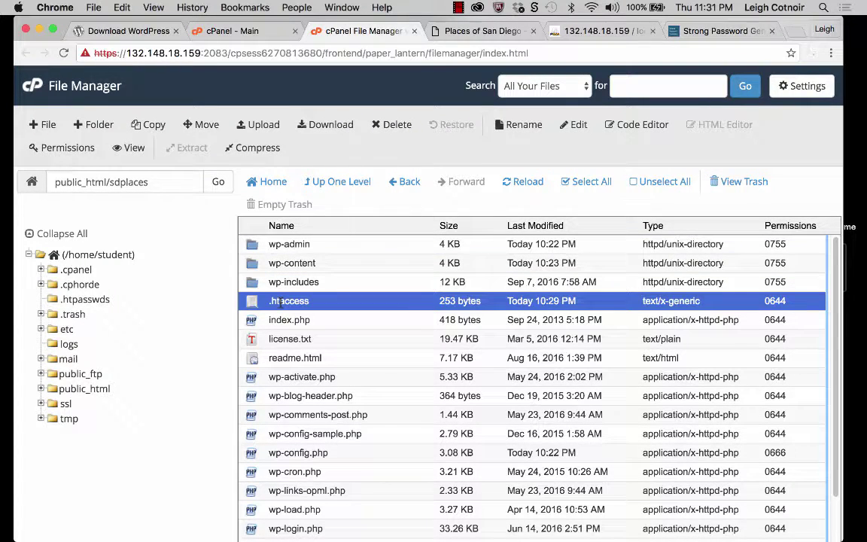
left_click(269, 452)
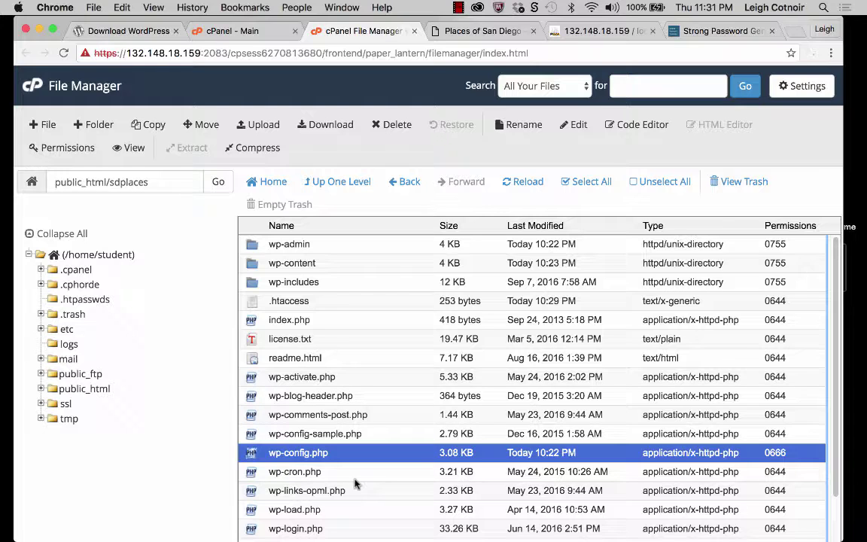
left_click(255, 265)
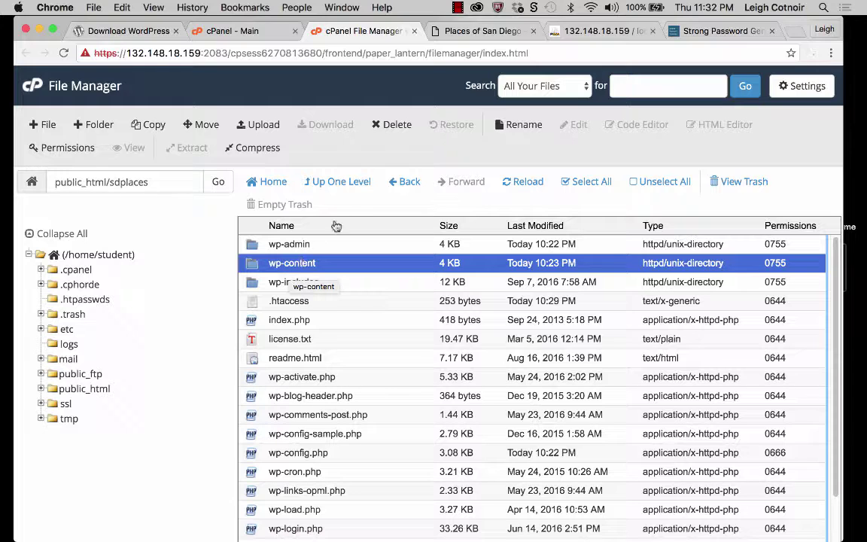
Step: Compress the sdplaces folder in public_html into a GZiped Tar Archive at /public_html/sdplaces.tar.gz and select the archive
left_click(346, 184)
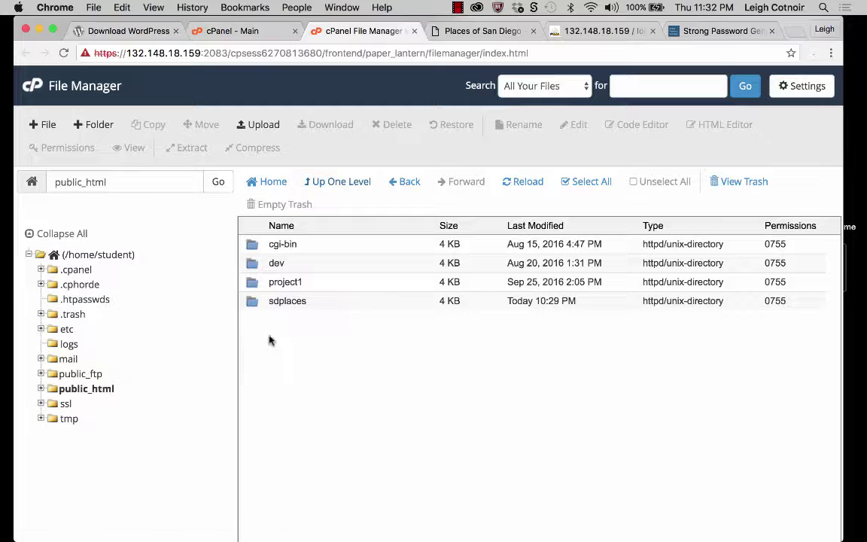
left_click(254, 303)
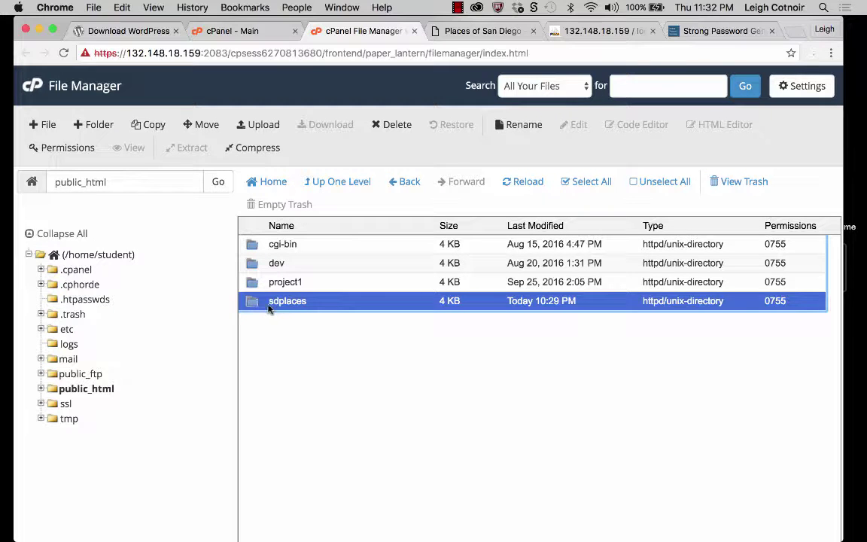
left_click(265, 148)
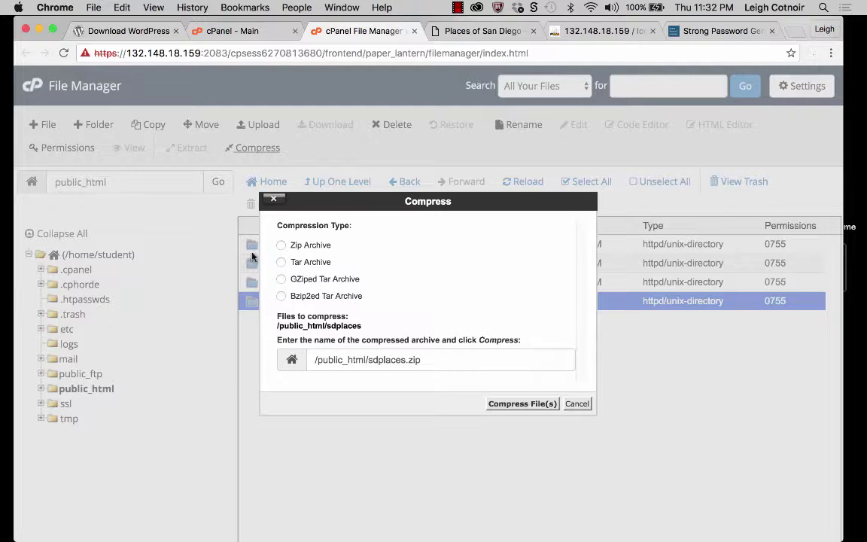
left_click(281, 279)
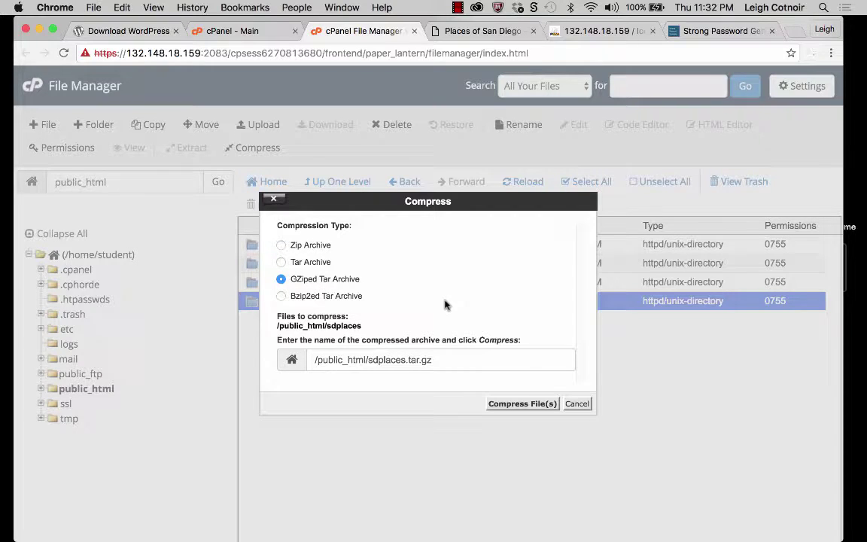
left_click(518, 405)
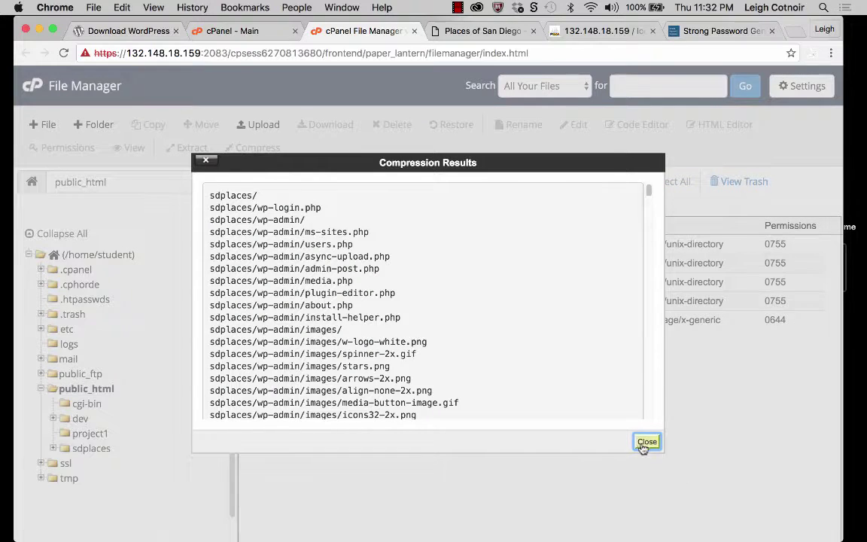
left_click(643, 444)
left_click(256, 321)
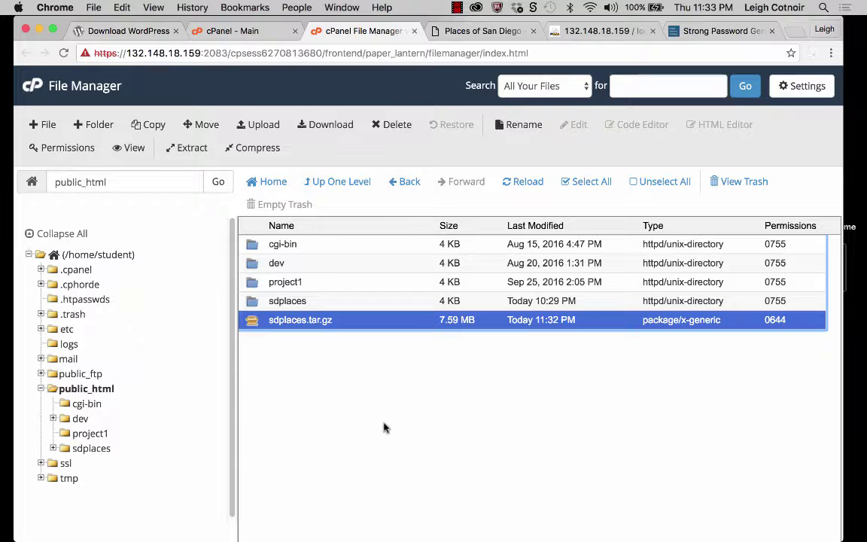
Step: Switch to Cyberduck, refresh the remote listing, and go up to /public_html to locate sdplaces.tar.gz beside the File Manager listing
mouse_move(22, 296)
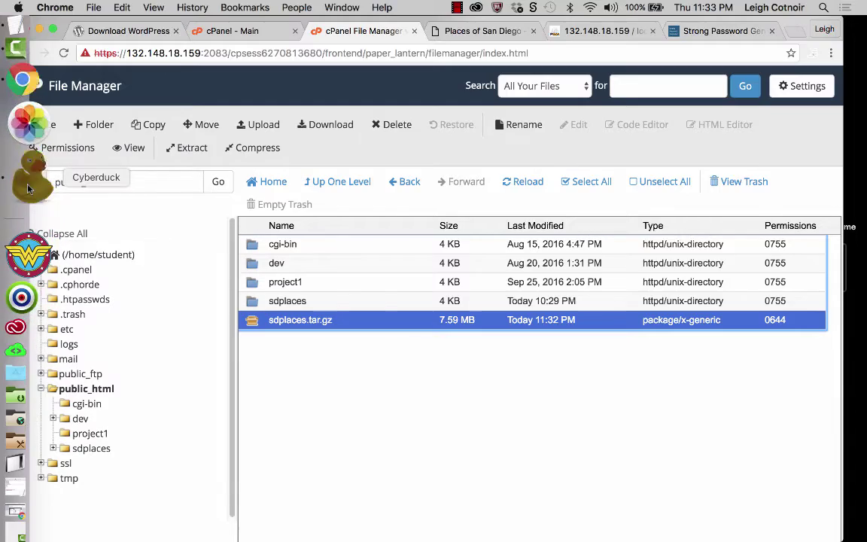
left_click(27, 188)
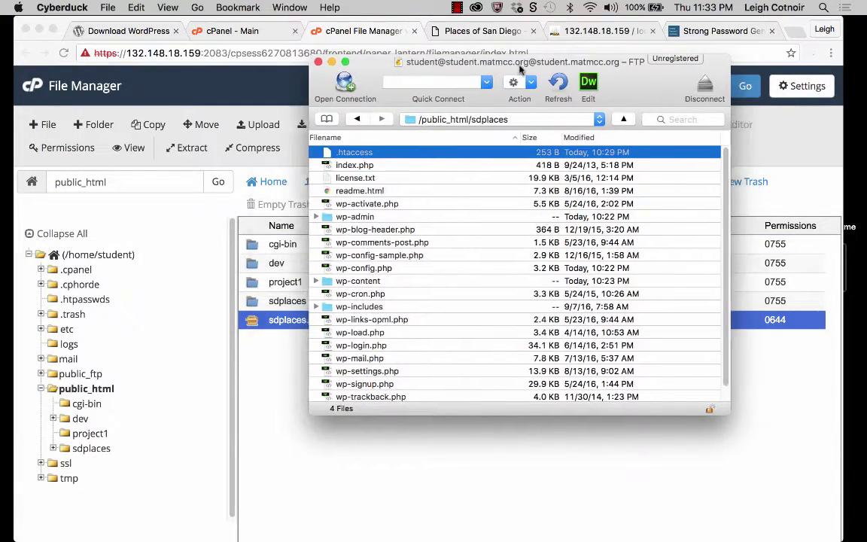
left_click_drag(519, 68, 401, 90)
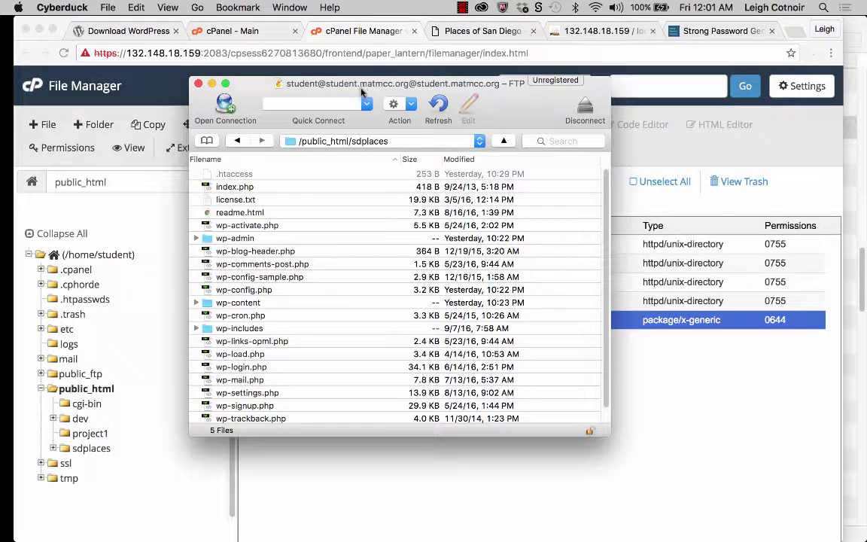
left_click(440, 102)
left_click(311, 140)
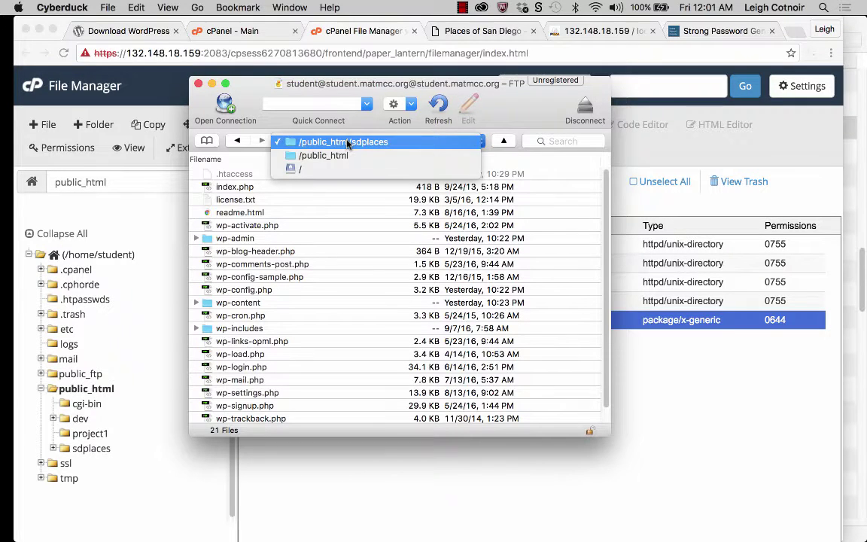
left_click(311, 155)
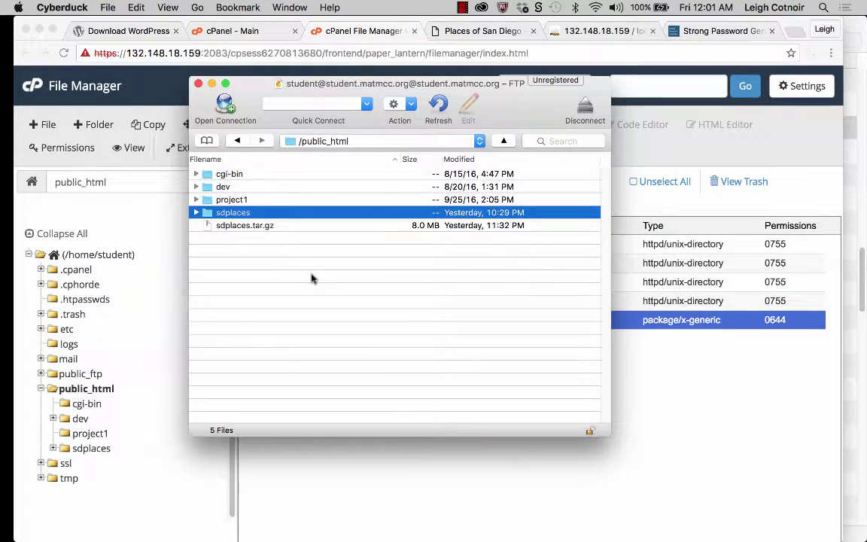
left_click(230, 229)
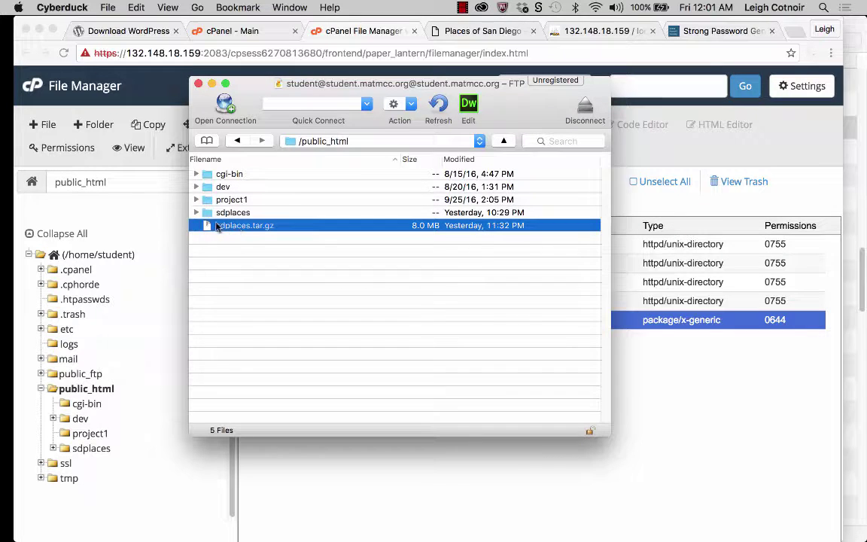
left_click_drag(259, 87, 489, 181)
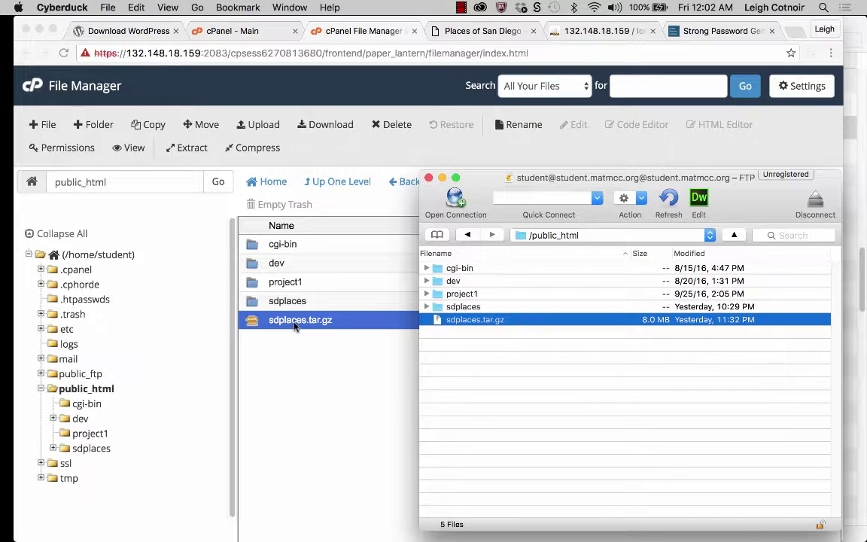
left_click_drag(583, 181, 539, 109)
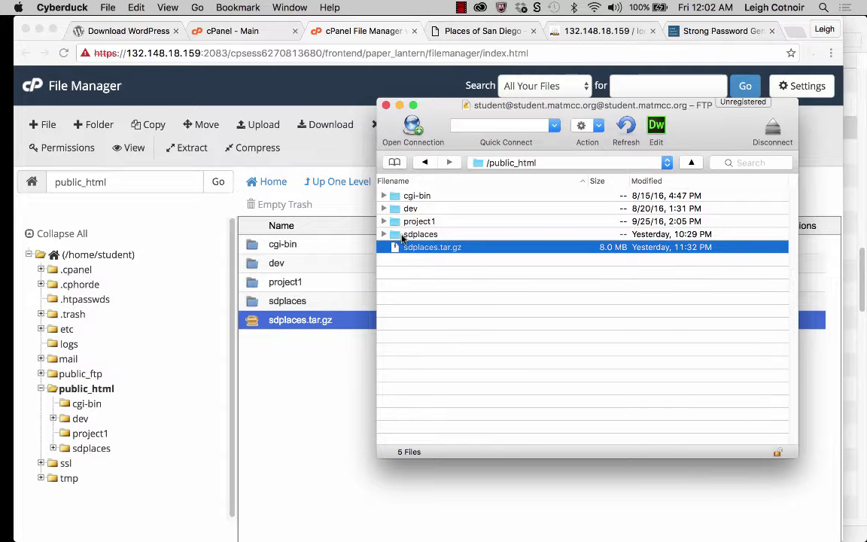
Step: Check the Create Archive options for the sdplaces folder and dismiss them without choosing one
left_click(410, 235)
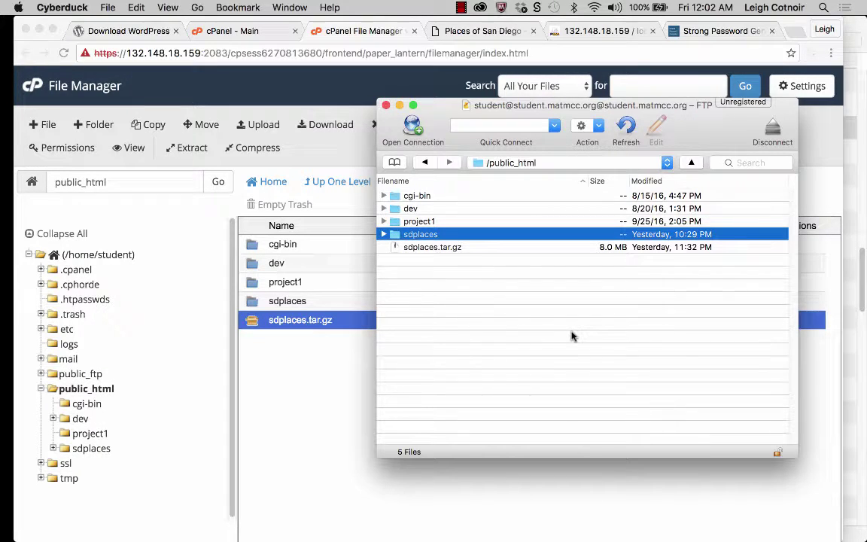
right_click(397, 239)
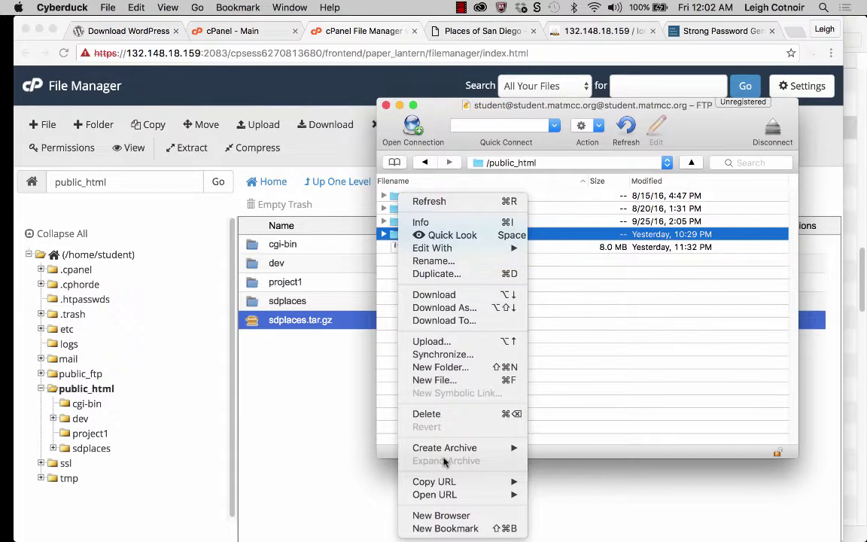
mouse_move(449, 452)
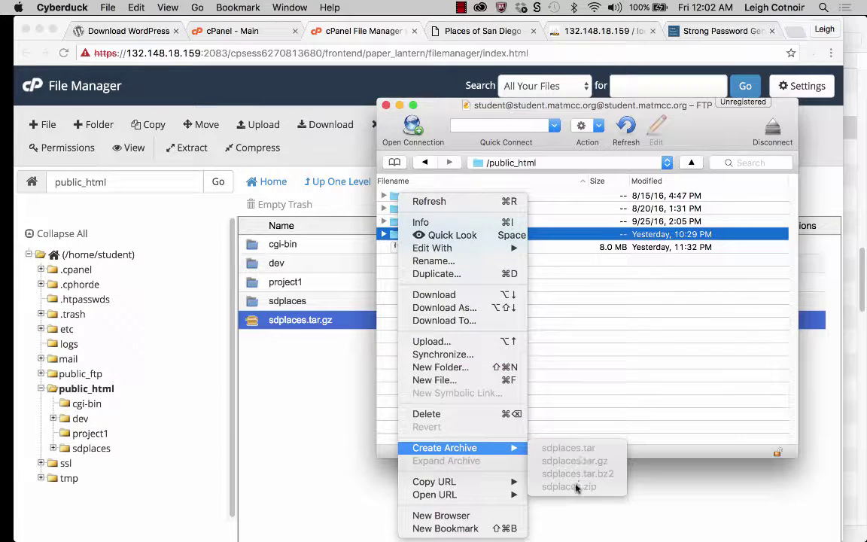
left_click(574, 315)
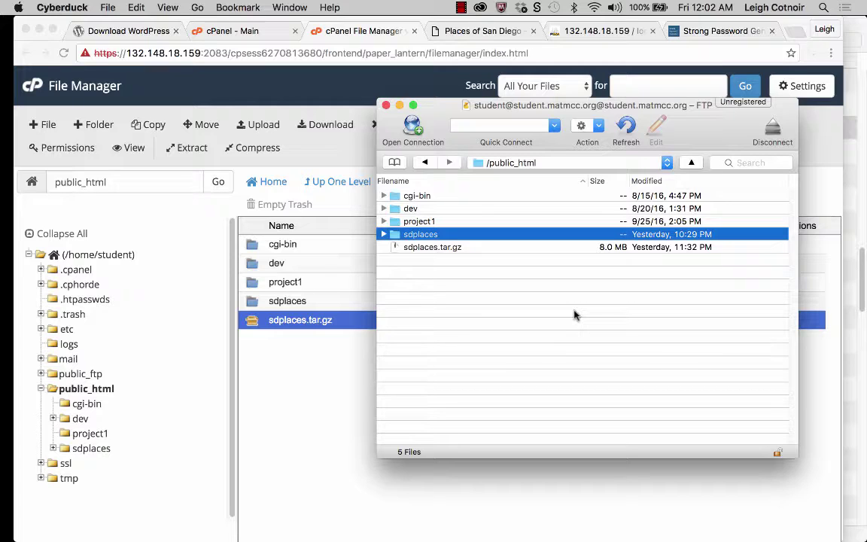
Step: Browse the contents of sdplaces down into its wp-content folder, and return to /public_html
left_click(384, 234)
left_click(384, 235)
left_click(384, 235)
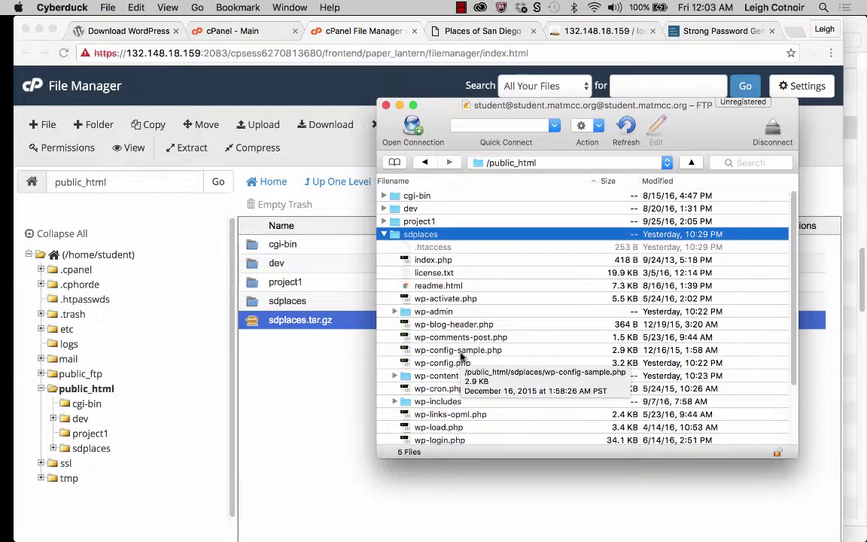
scroll(461, 358, "down", 3)
left_click(440, 307)
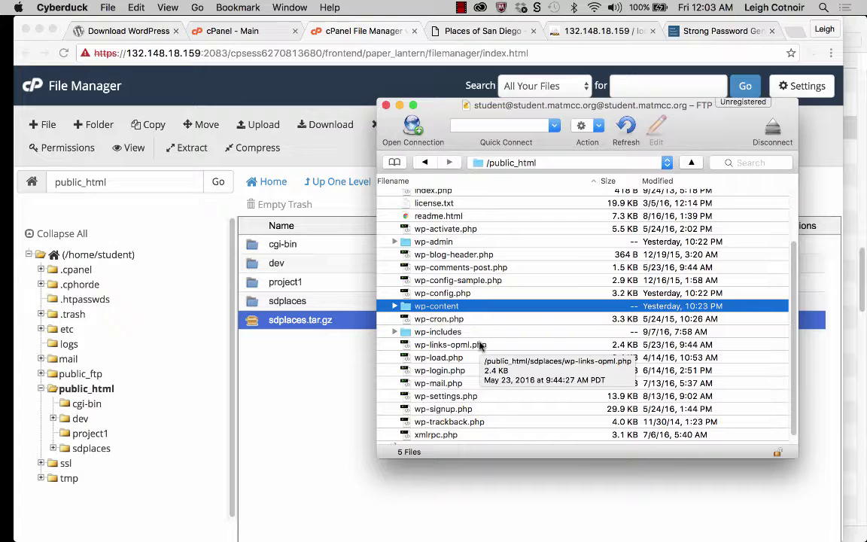
left_click(394, 306)
scroll(410, 316, "down", 1)
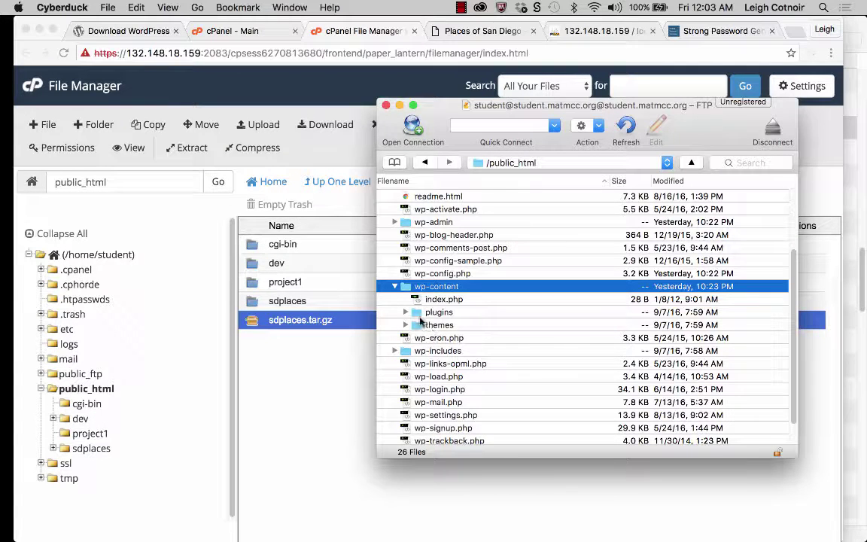
double_click(407, 289)
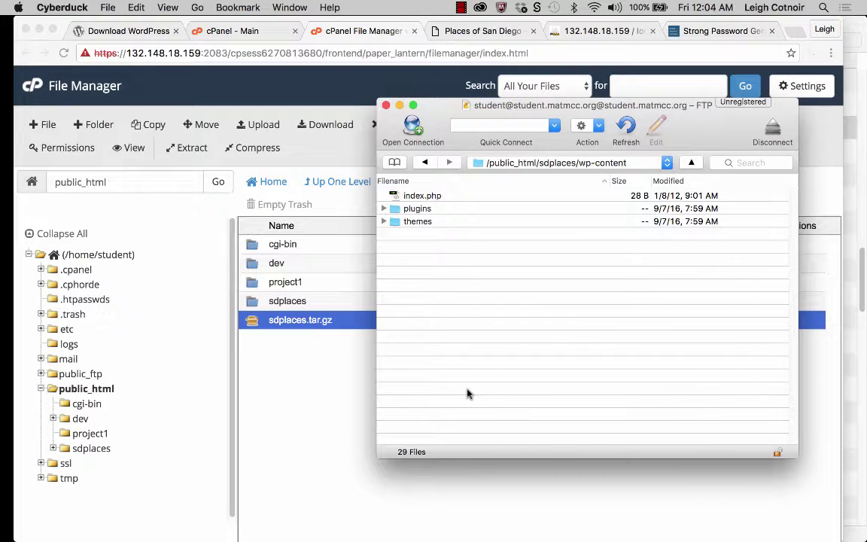
left_click(425, 163)
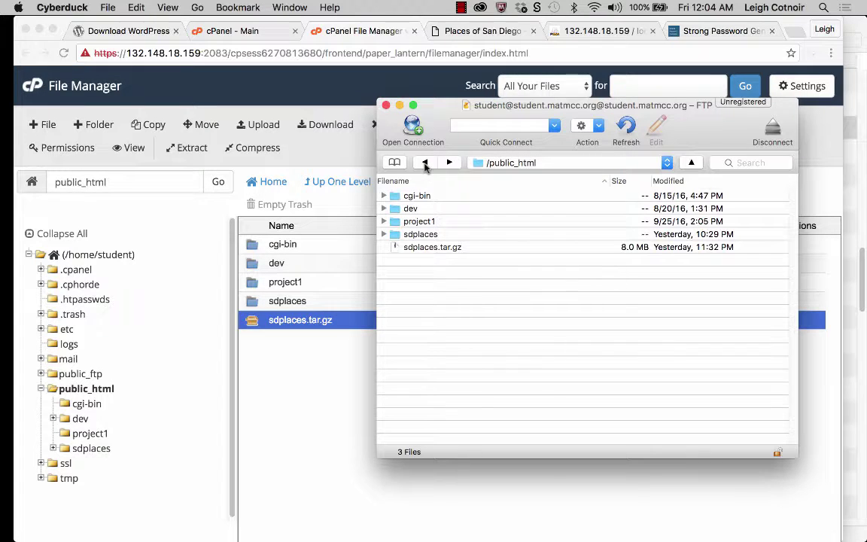
Step: Rename the sdplaces.tar.gz archive to sdplaces093016.tar.gz and confirm the rename
left_click(425, 235)
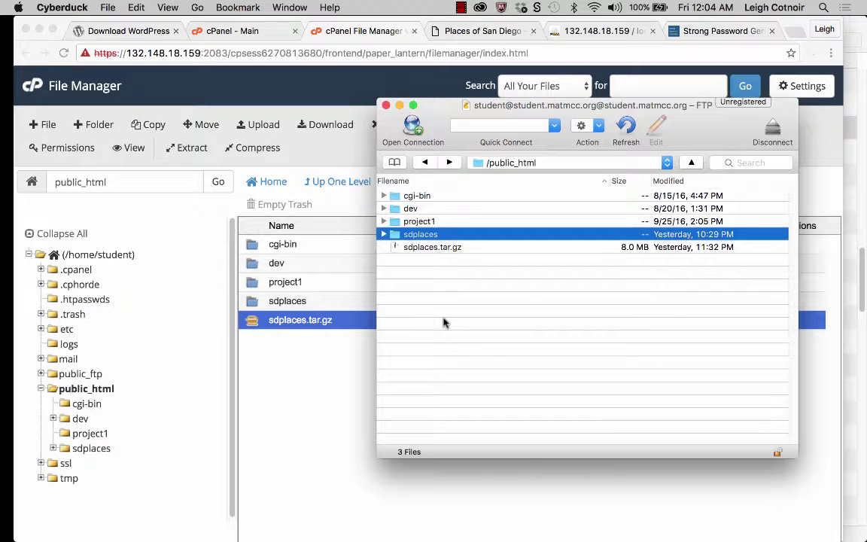
left_click(426, 249)
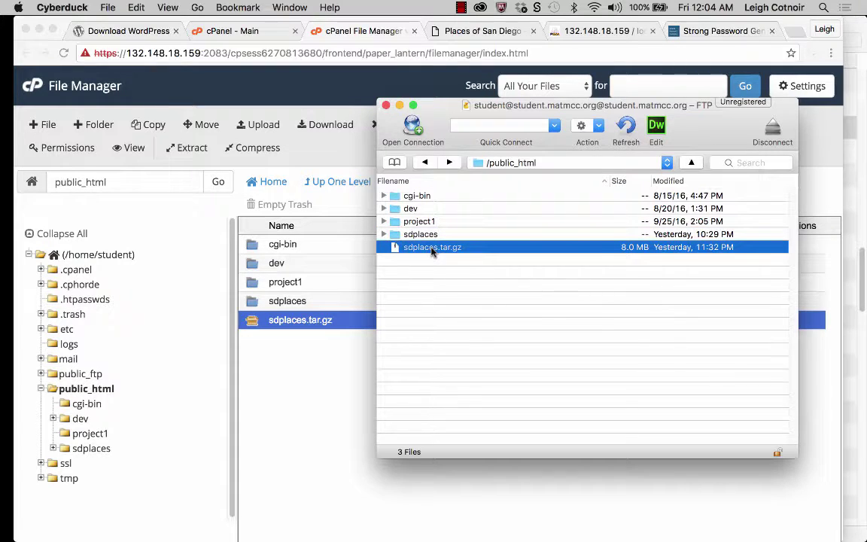
left_click(433, 249)
key("Right")
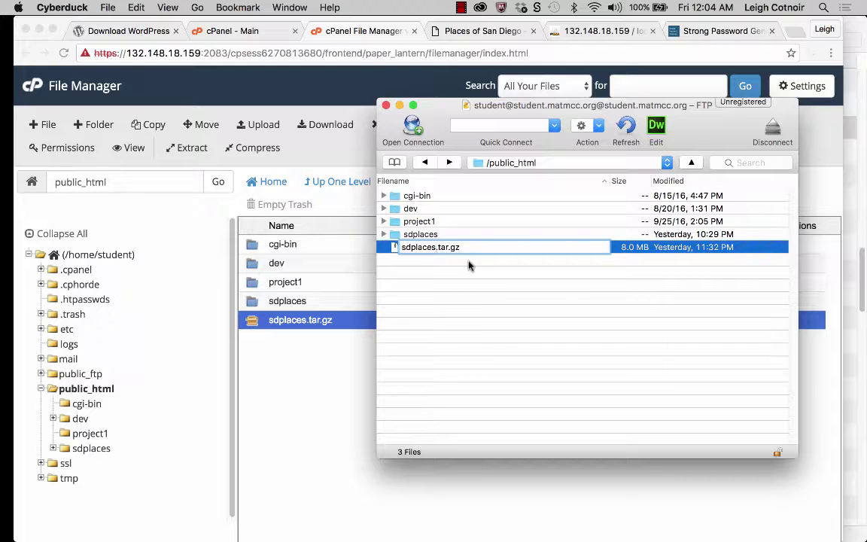
type("093016")
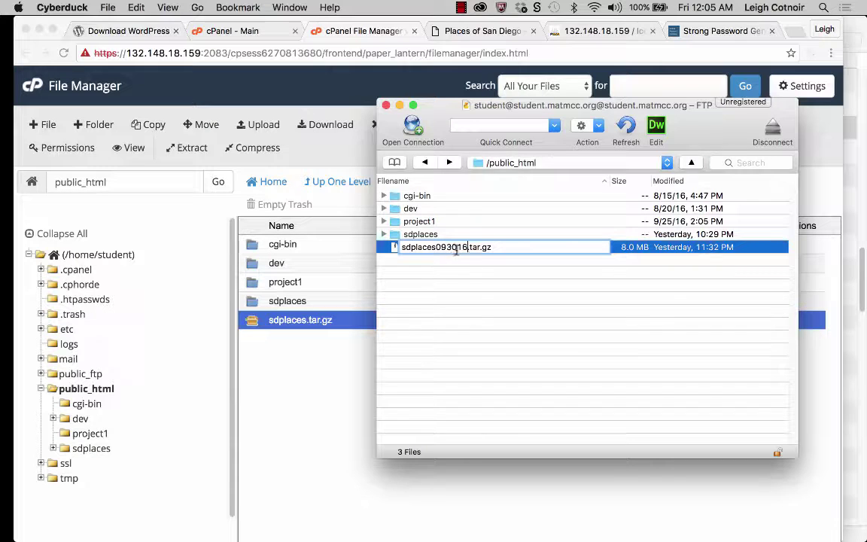
key("Return")
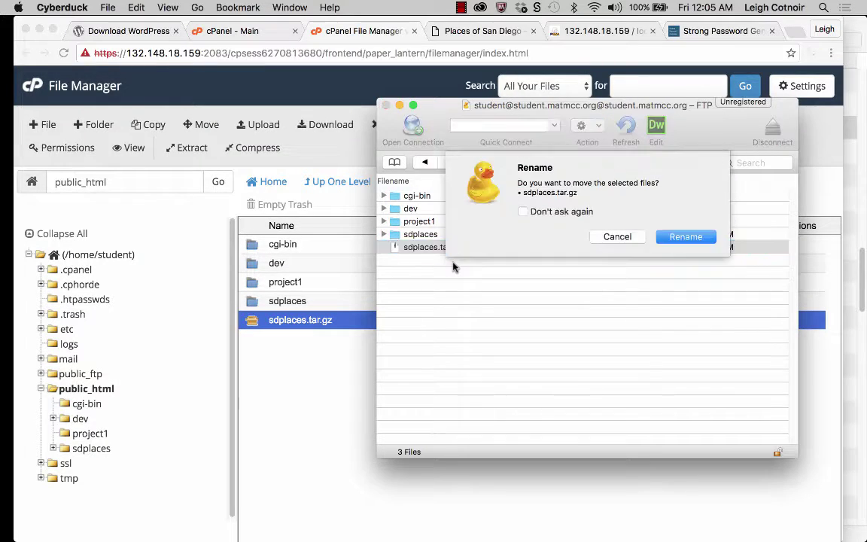
left_click(682, 237)
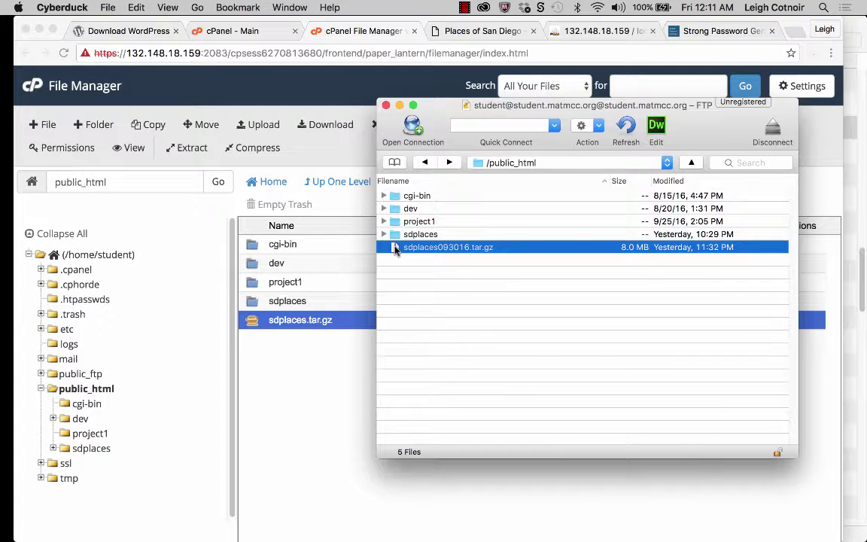
Step: Check whether the sdplaces093016.tar.gz archive can be expanded from its file options, and leave it selected
right_click(394, 248)
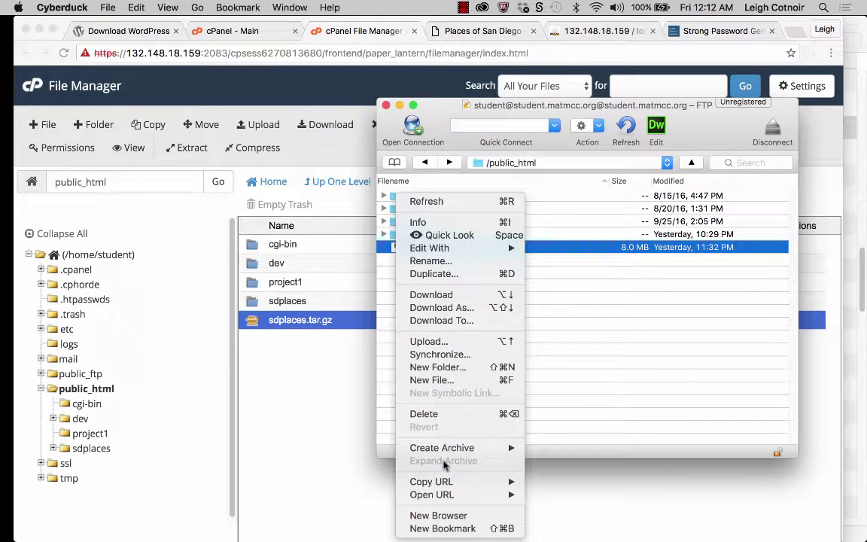
left_click(590, 345)
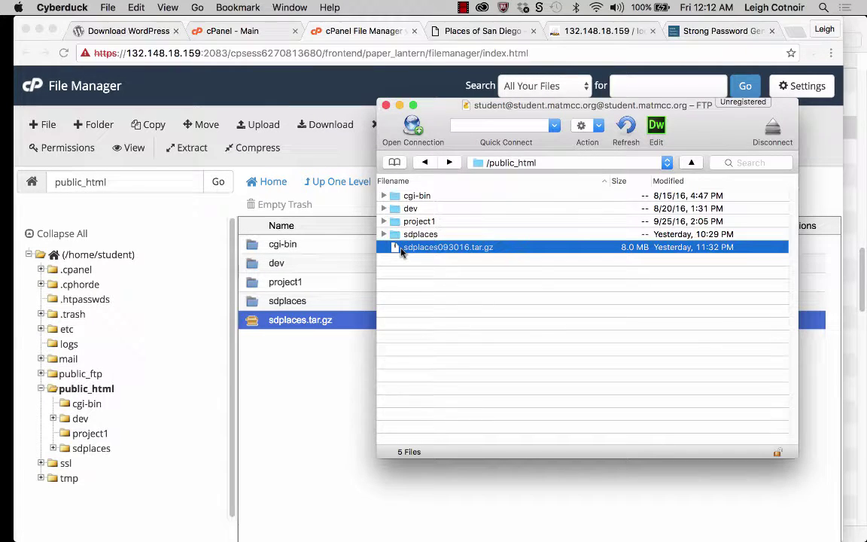
left_click(392, 298)
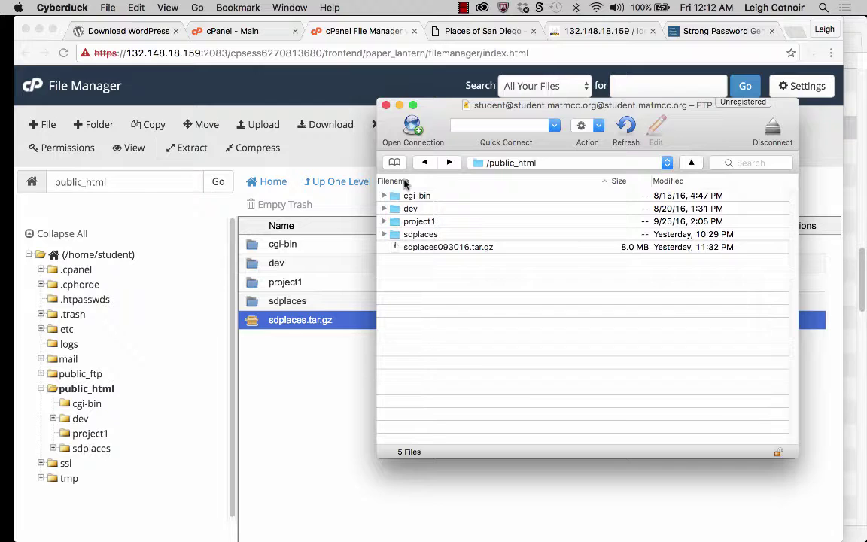
left_click(422, 255)
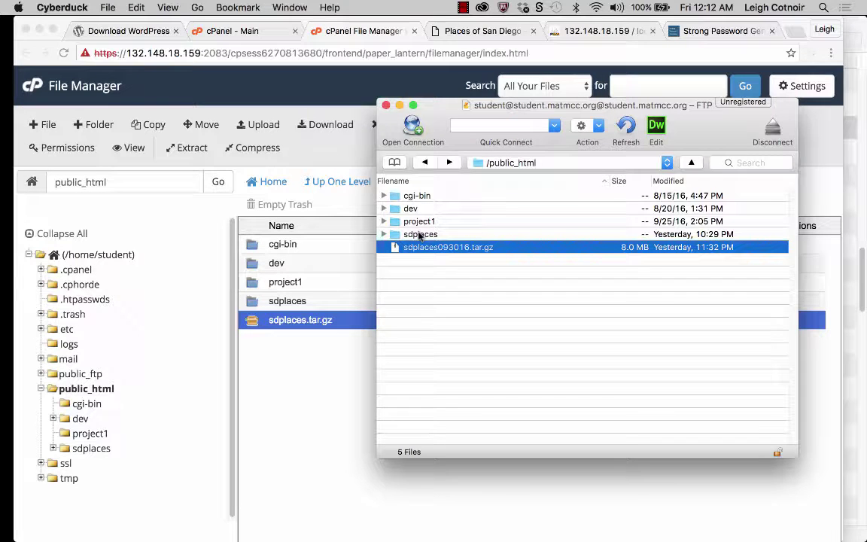
Step: Minimize Cyberduck, return to the cPanel File Manager, and reload the public_html listing
left_click(399, 106)
left_click(336, 344)
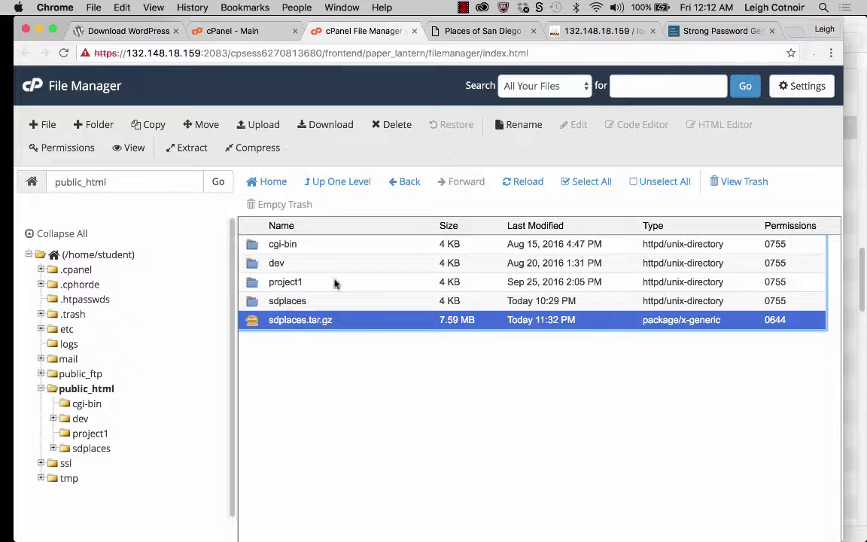
left_click(524, 181)
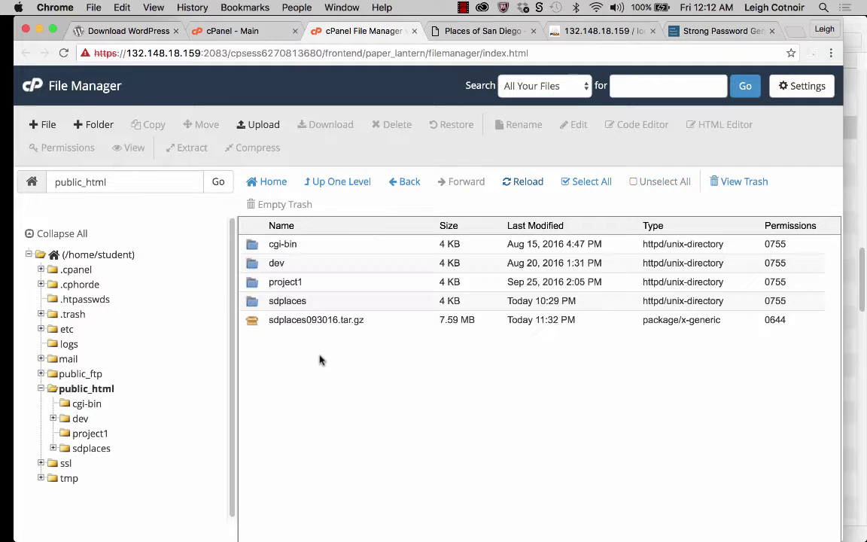
Step: Compare the file actions available for the sdplaces folder and the sdplaces093016.tar.gz archive, leaving the archive selected
left_click(256, 302)
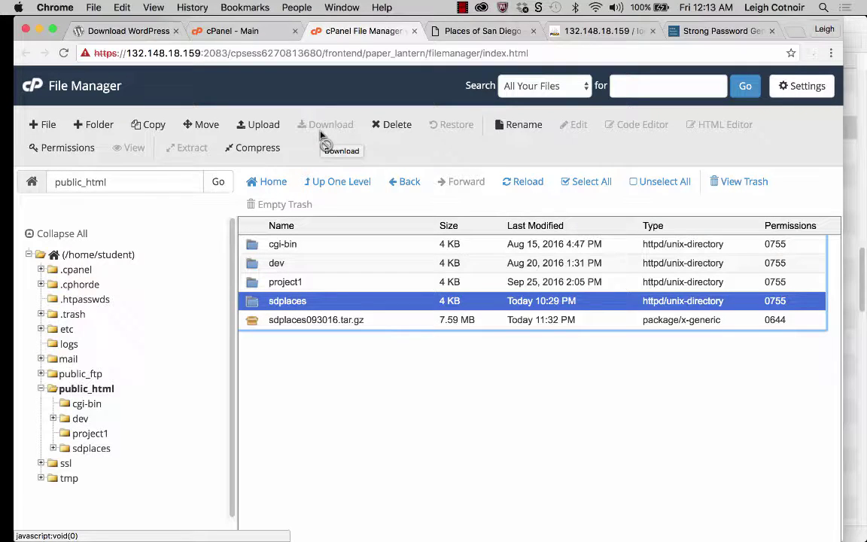
left_click_drag(267, 300, 294, 301)
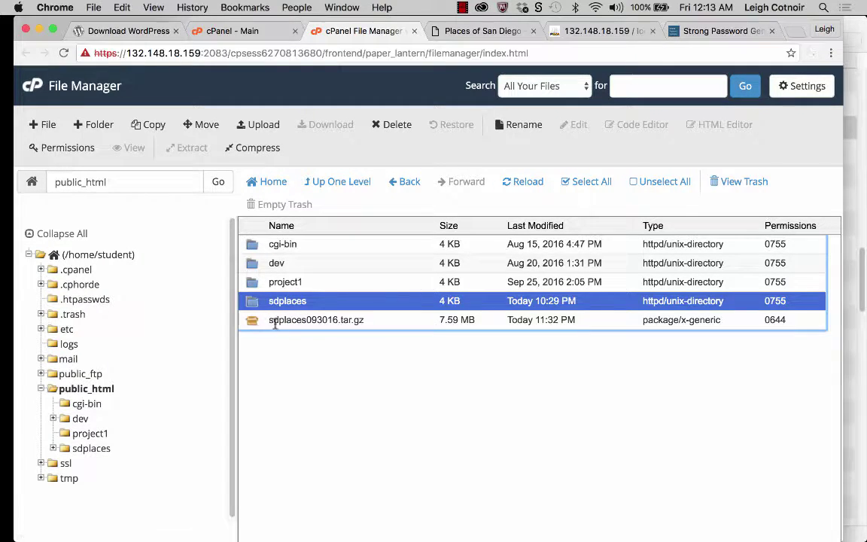
left_click(276, 322)
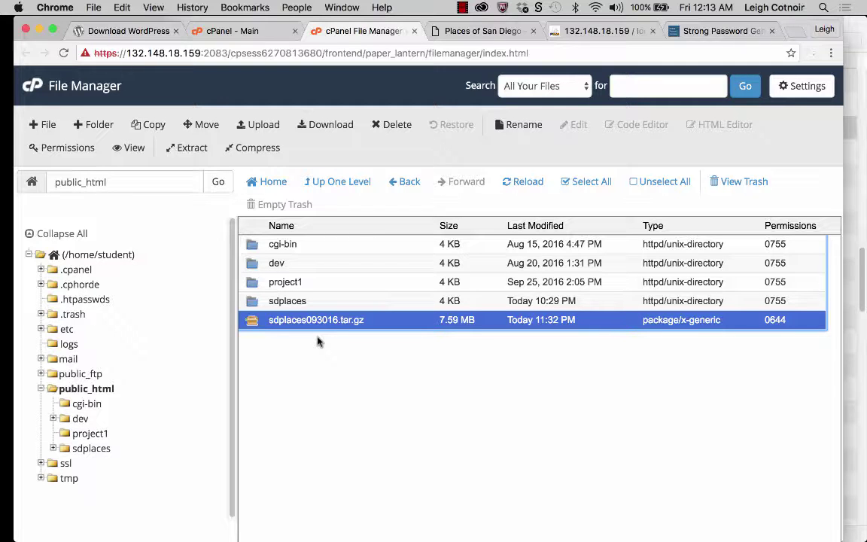
Step: Start a backup with the cPanel Backup Wizard and choose the MySQL Databases partial backup
left_click(233, 31)
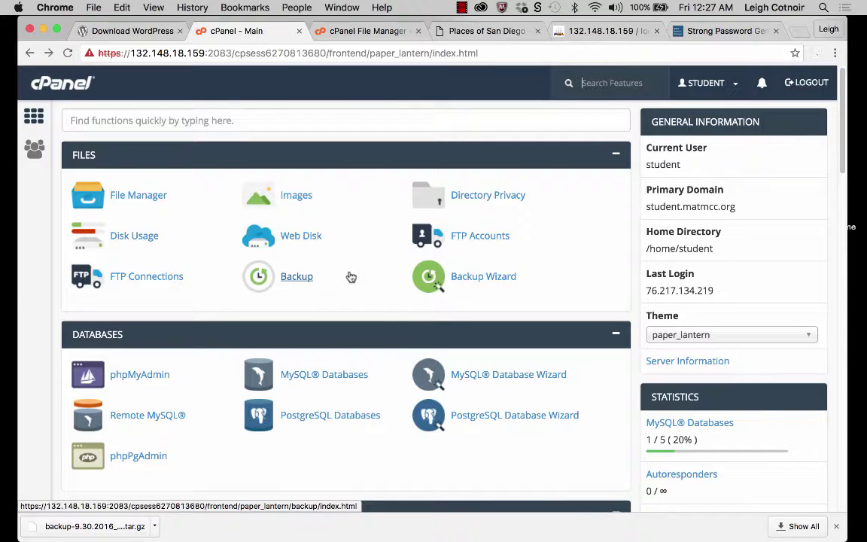
left_click(481, 278)
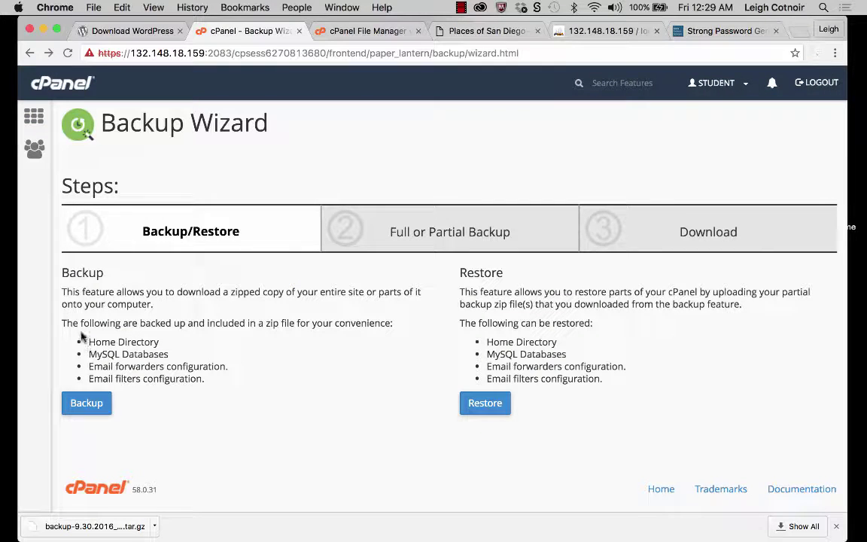
left_click_drag(85, 339, 183, 383)
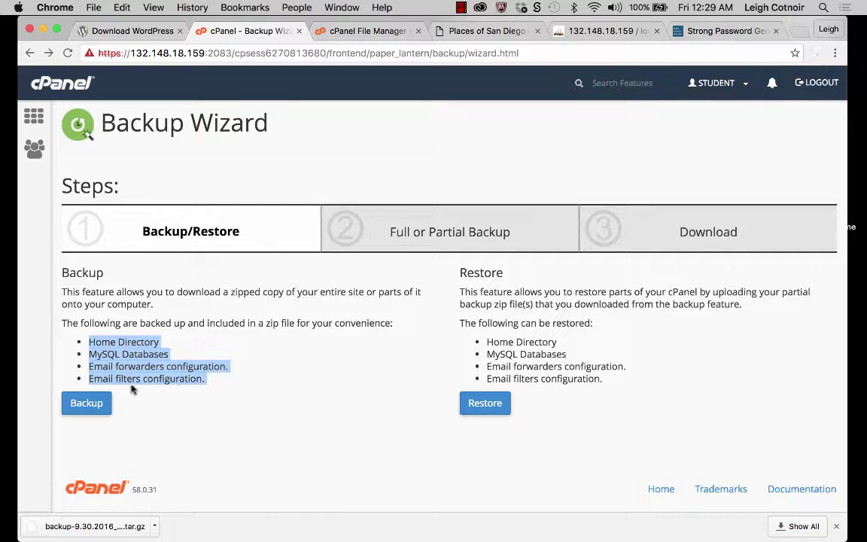
left_click(96, 403)
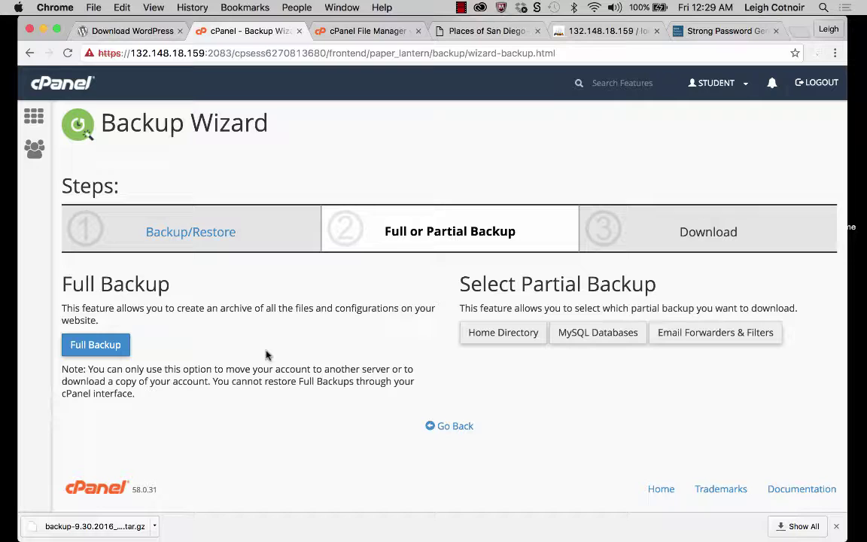
left_click(594, 333)
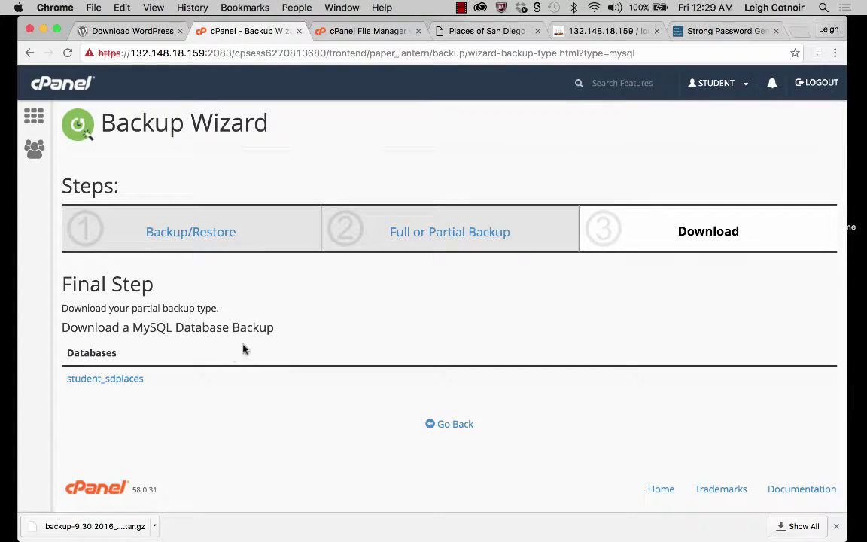
Step: Download the student_sdplaces database backup to the Downloads folder as student_sdplaces093016.sql.gz
left_click(125, 380)
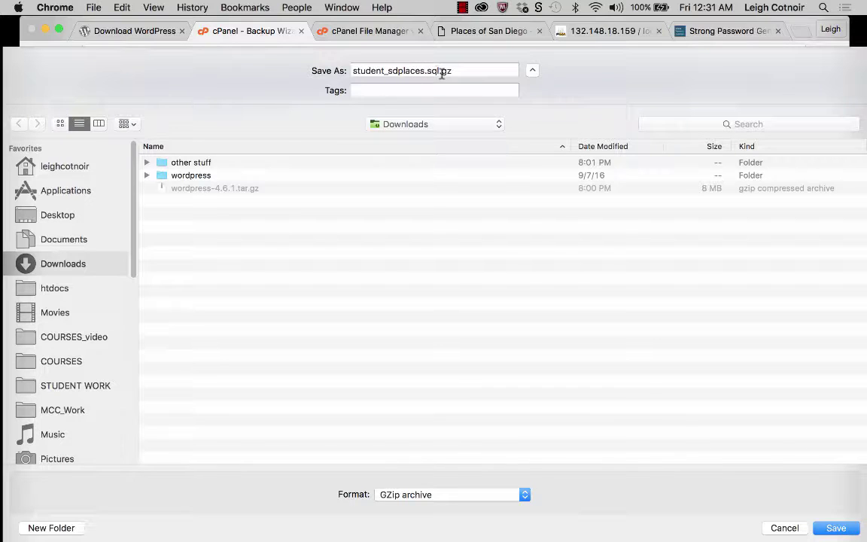
left_click_drag(441, 71, 454, 71)
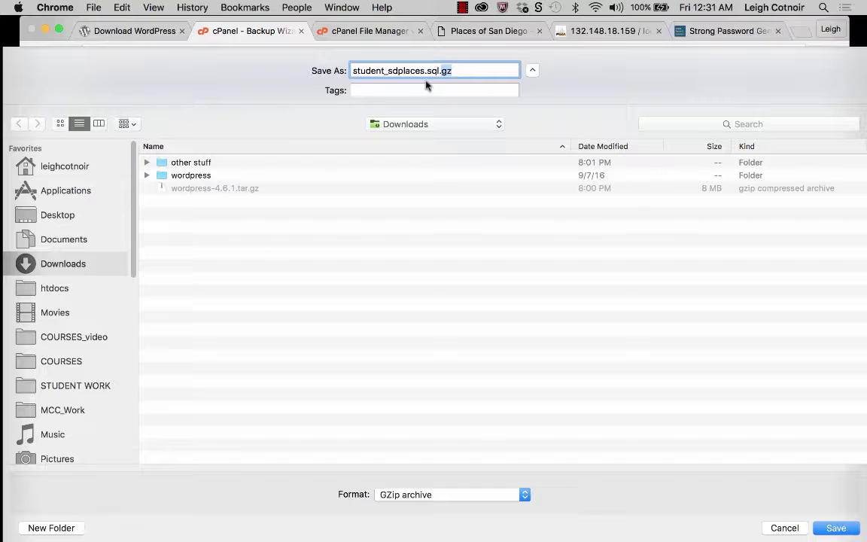
left_click(423, 71)
type("093016")
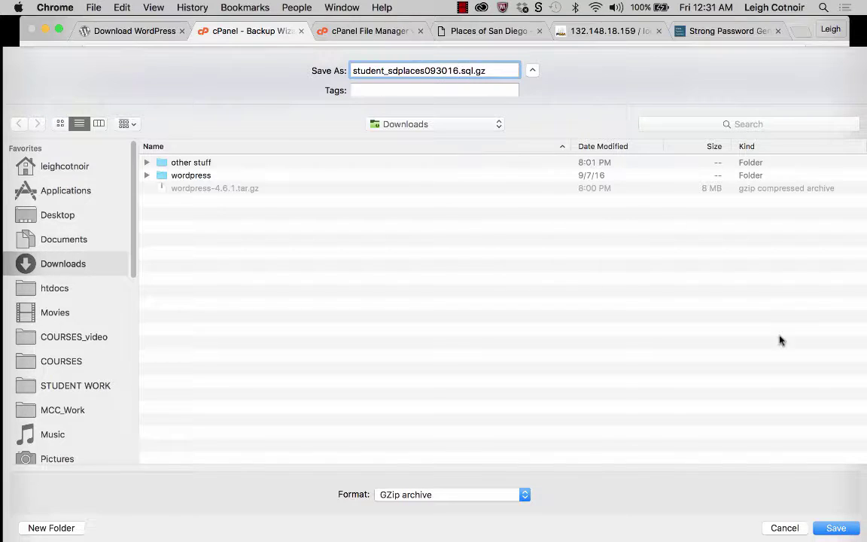
left_click(836, 528)
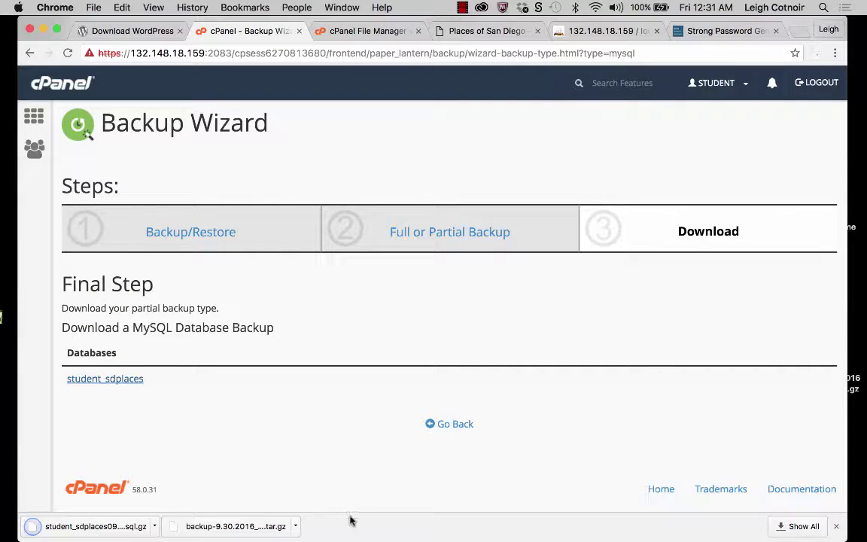
Step: Expand the downloaded database archive and preview the table structures and data in student_sdplaces093016.sql
left_click(111, 527)
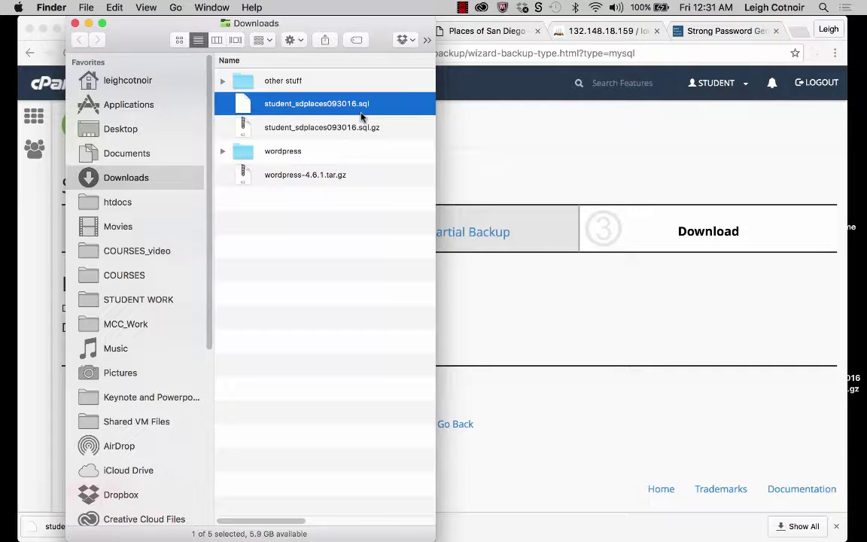
key("space")
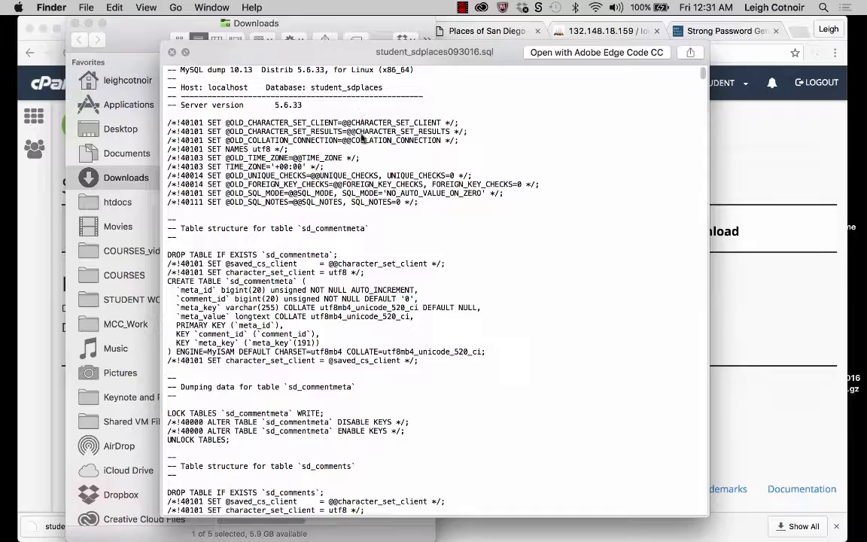
scroll(325, 242, "down", 10)
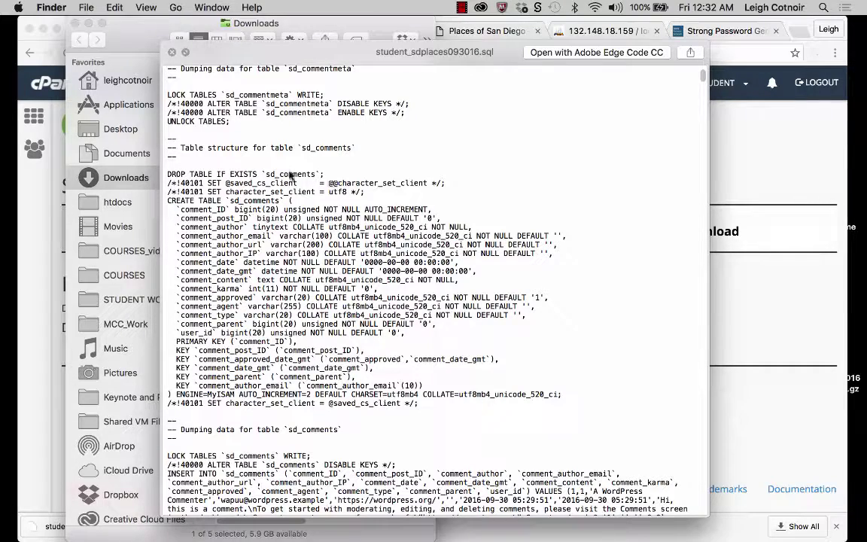
scroll(188, 199, "down", 1)
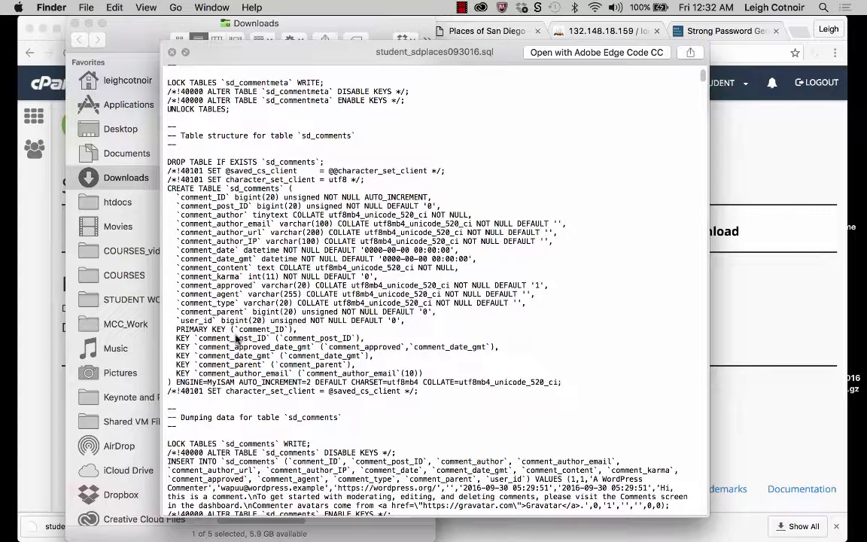
scroll(245, 361, "down", 2)
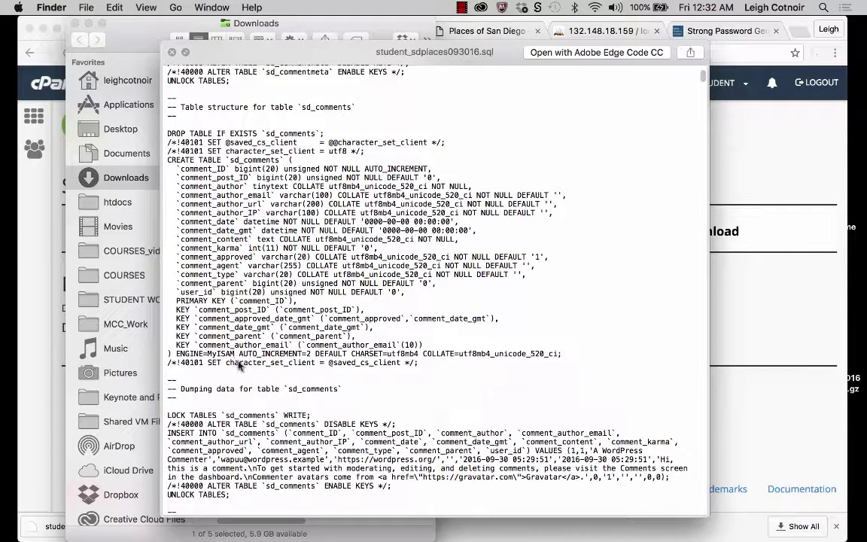
scroll(239, 365, "down", 5)
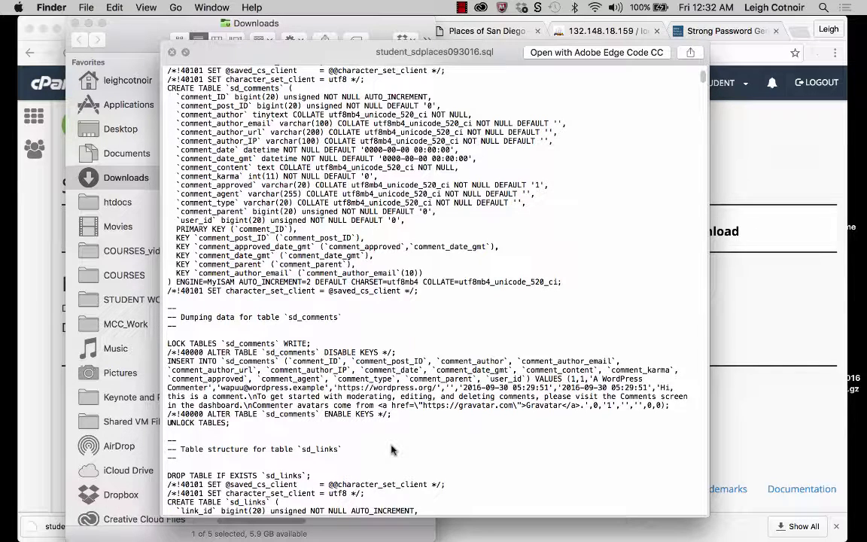
key("space")
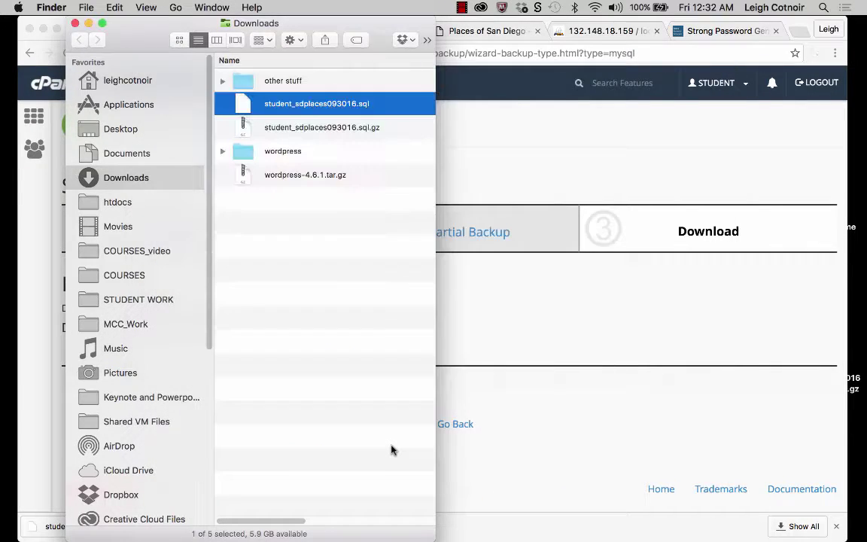
Step: Create a folder named "sdplaces site backup 093016" in Downloads
left_click(245, 238)
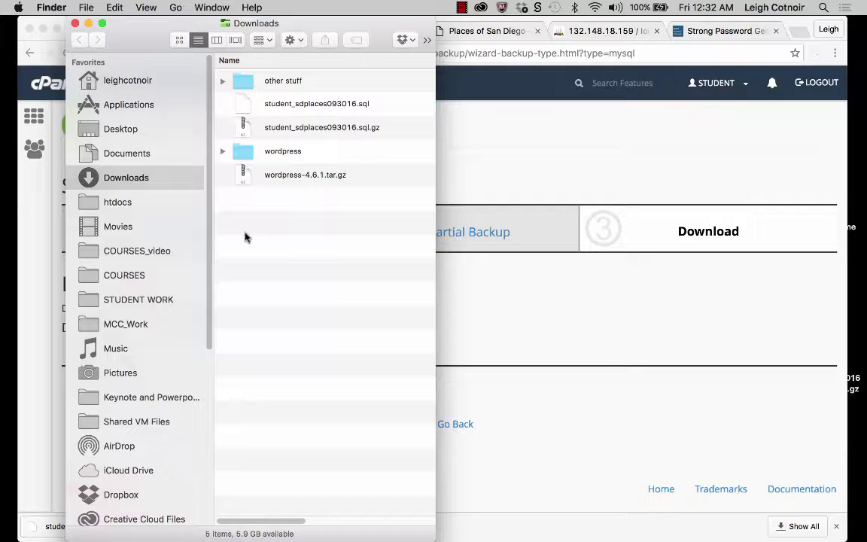
right_click(244, 237)
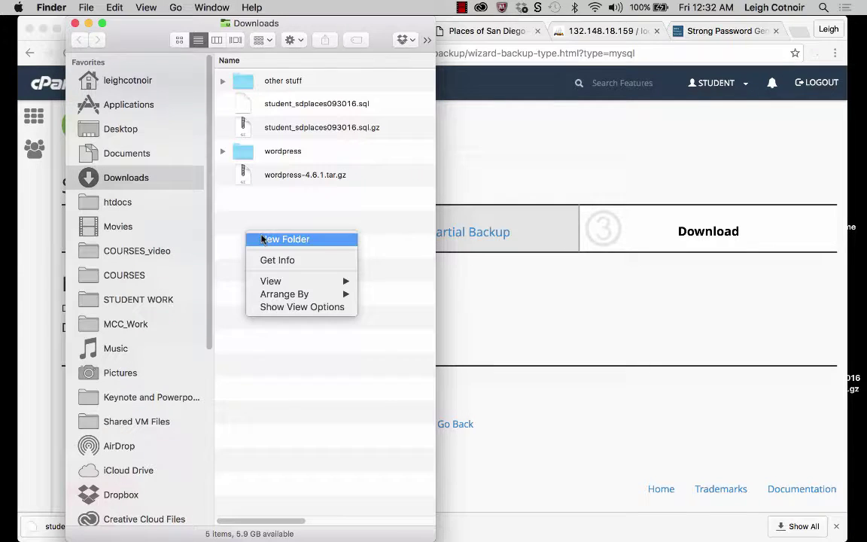
left_click(249, 238)
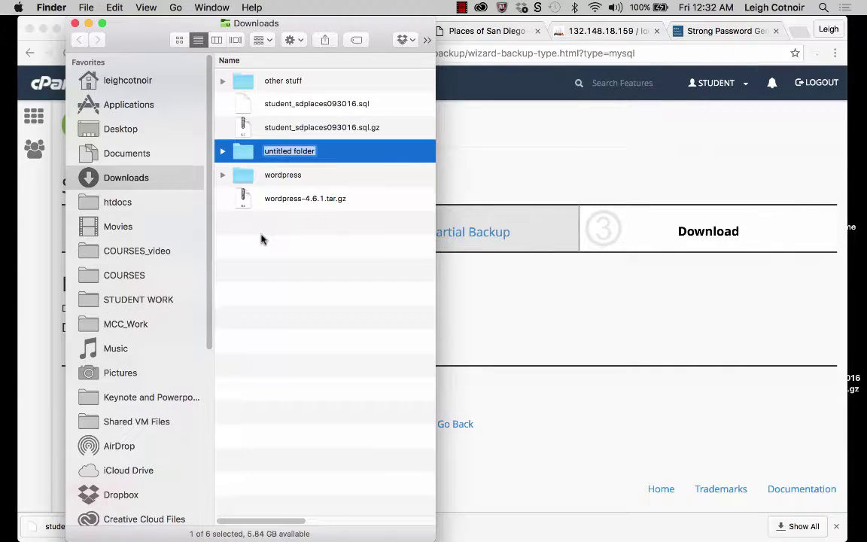
type("sdpl")
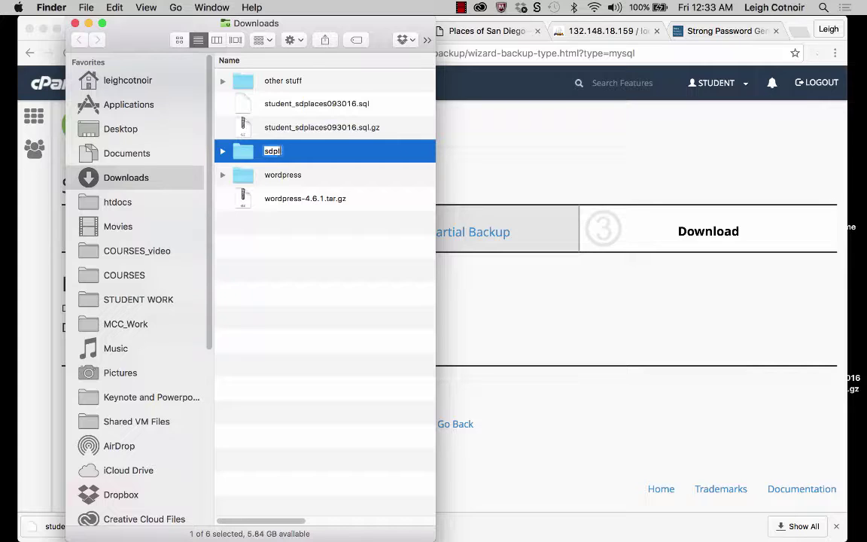
type("aces site")
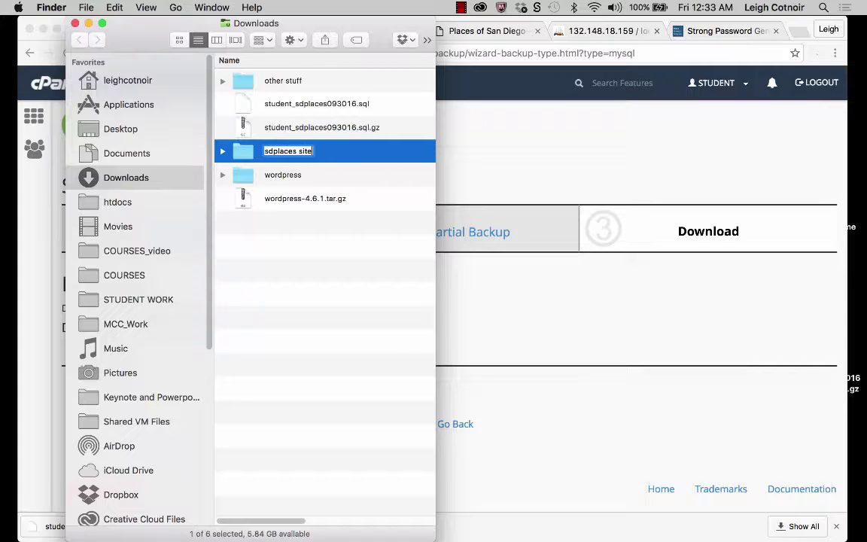
type(" backup 093016")
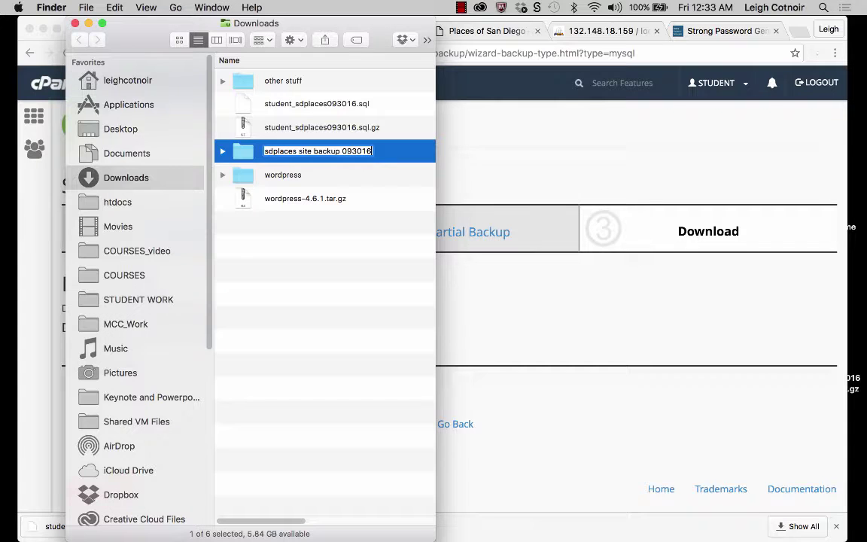
key("Return")
Step: Move student_sdplaces093016.sql into the sdplaces site backup 093016 folder and move student_sdplaces093016.sql.gz to the Trash
left_click_drag(244, 130, 270, 105)
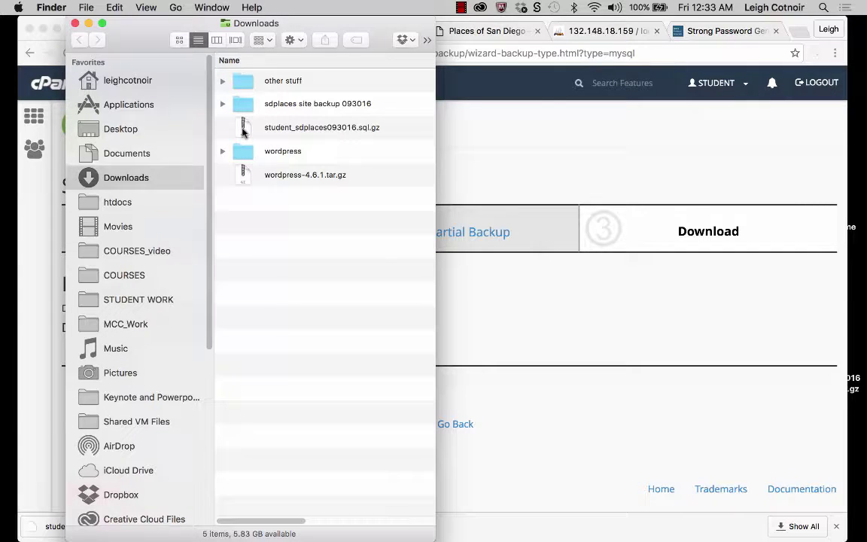
mouse_move(243, 132)
left_mouse_down()
mouse_move(240, 120)
mouse_move(245, 133)
left_mouse_up()
right_click(243, 130)
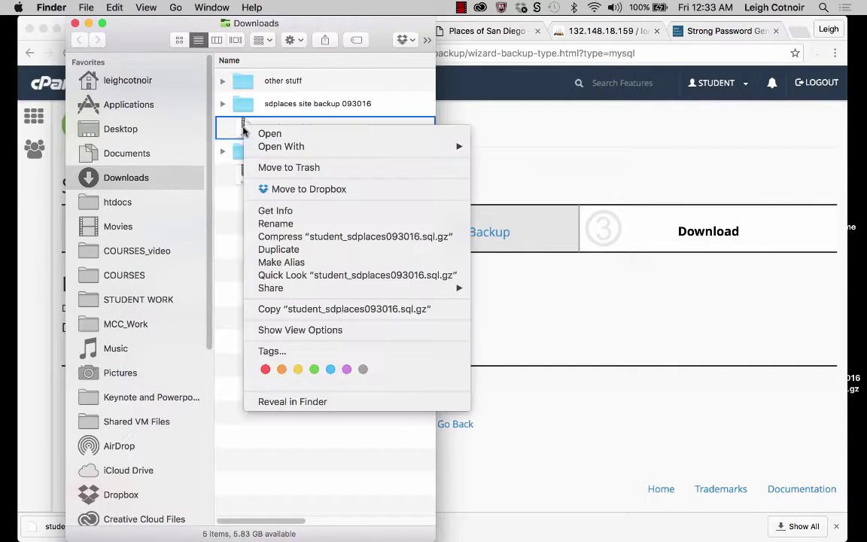
left_click(258, 166)
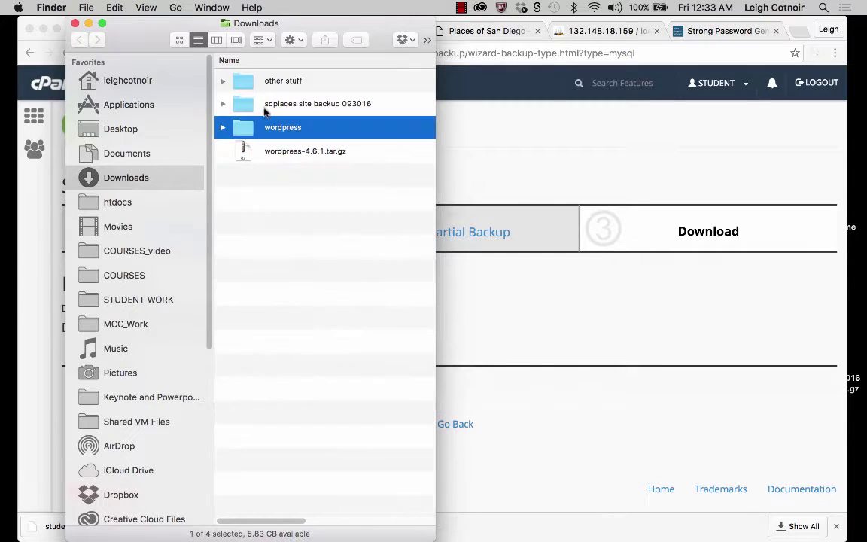
Step: Check the contents of the sdplaces site backup 093016 folder and open it in the Finder window
left_click(223, 103)
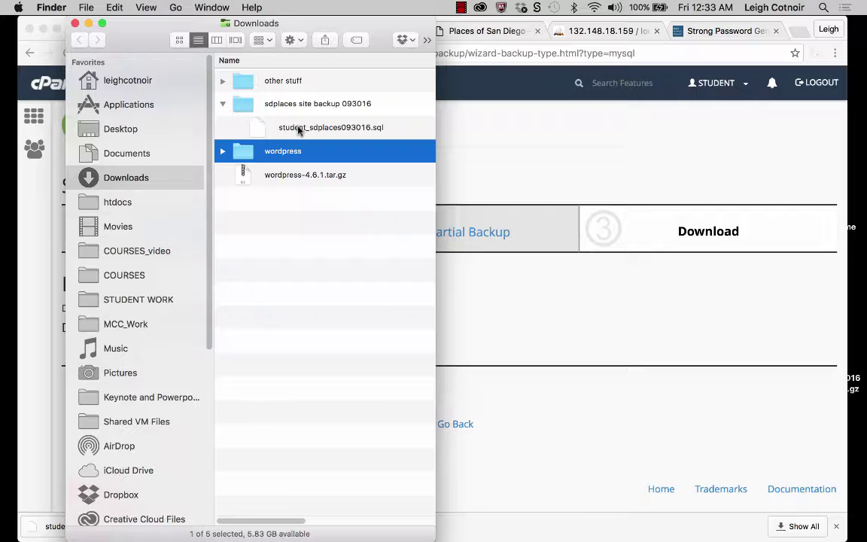
left_click(252, 104)
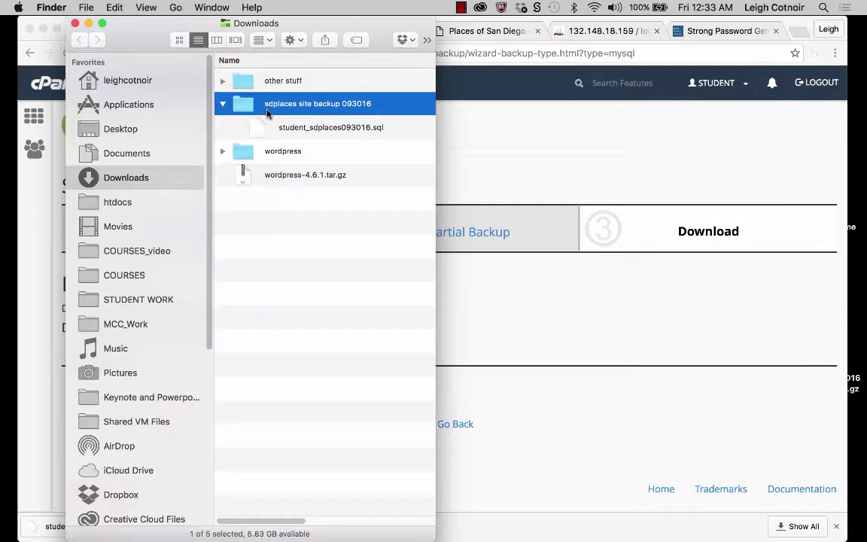
double_click(252, 105)
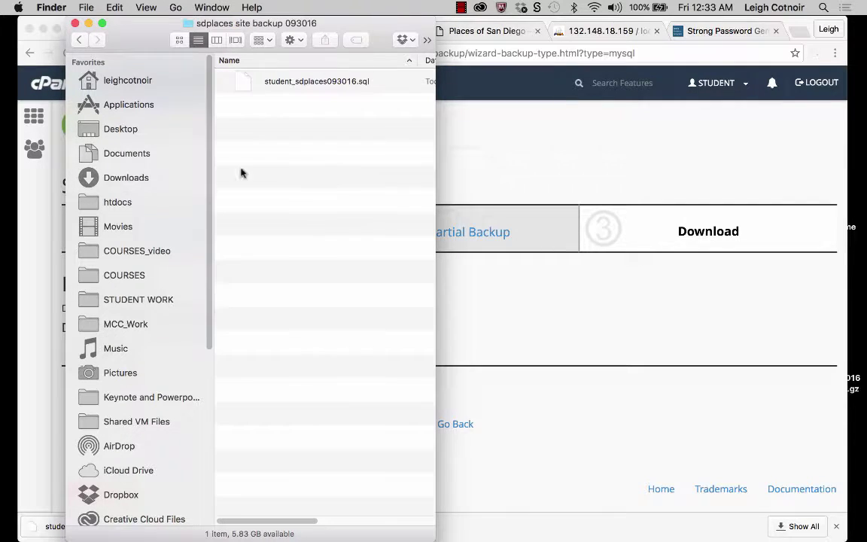
Step: Switch to Chrome and download sdplaces093016.tar.gz from public_html in File Manager into the local sdplaces site backup 093016 folder
left_click(30, 202)
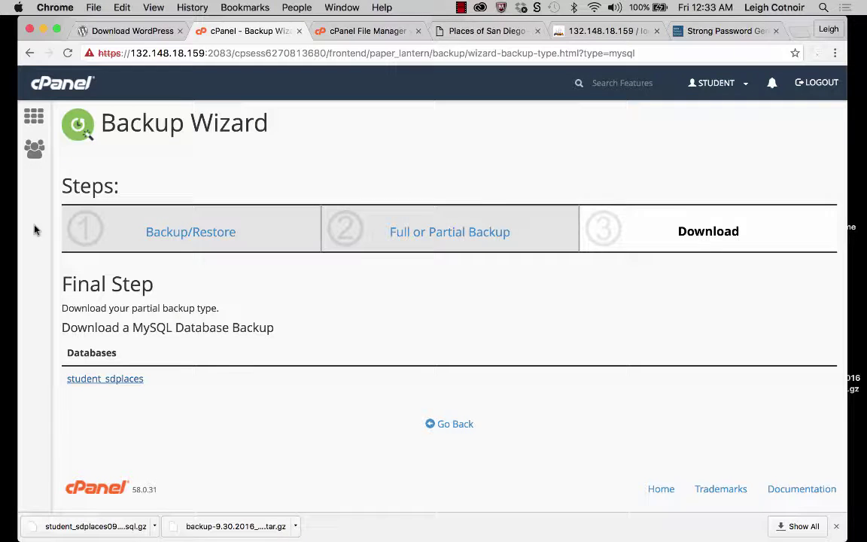
left_click(366, 34)
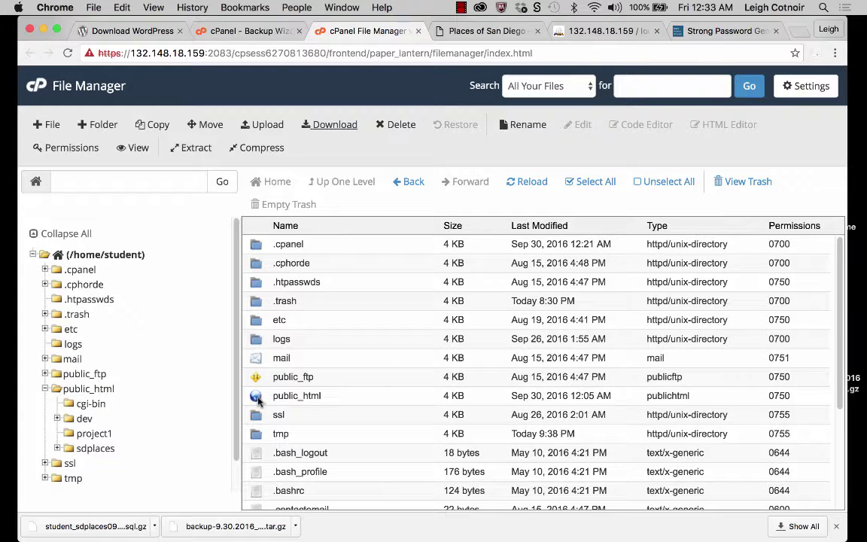
double_click(258, 399)
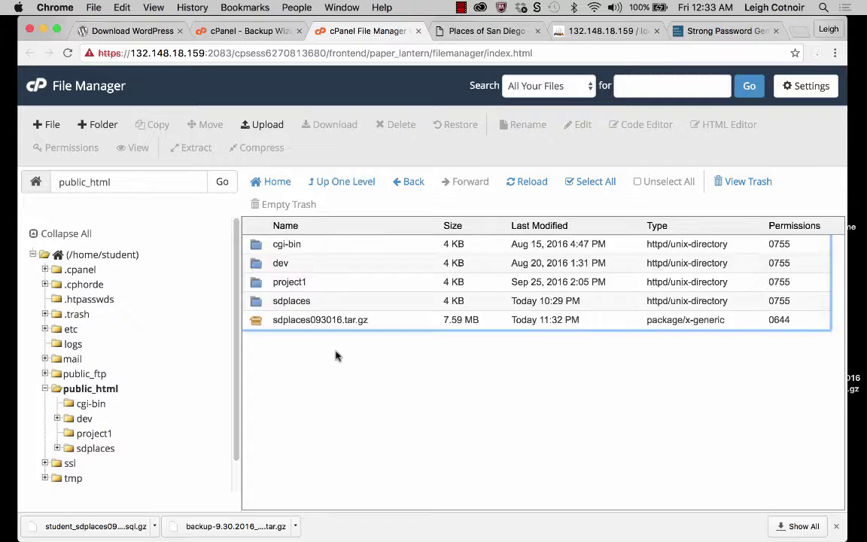
left_click(301, 321)
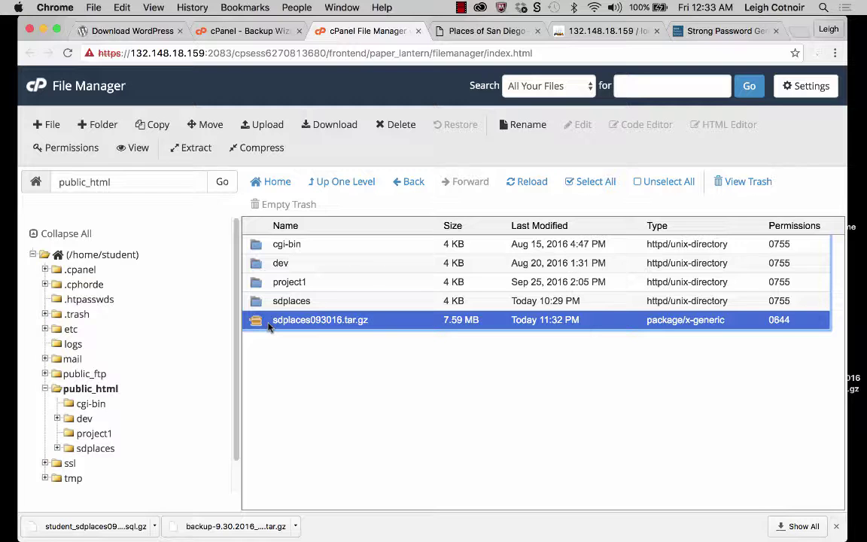
left_click(340, 124)
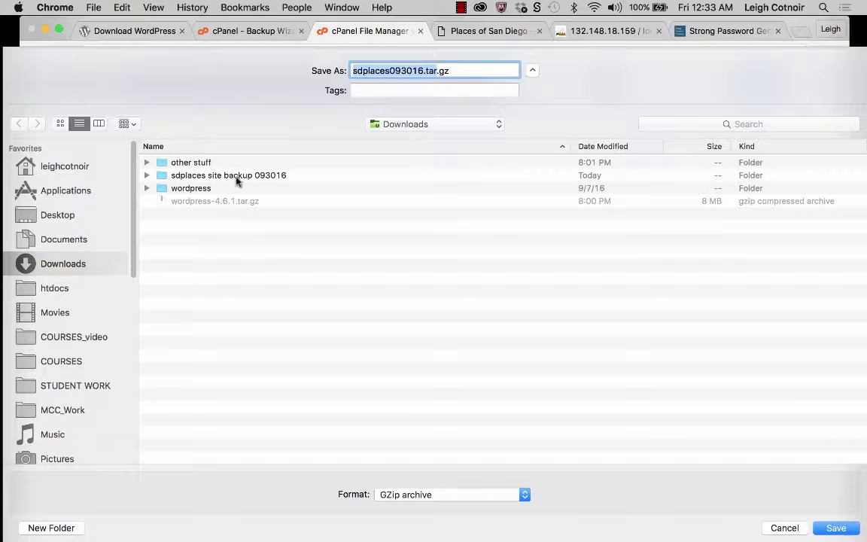
double_click(217, 177)
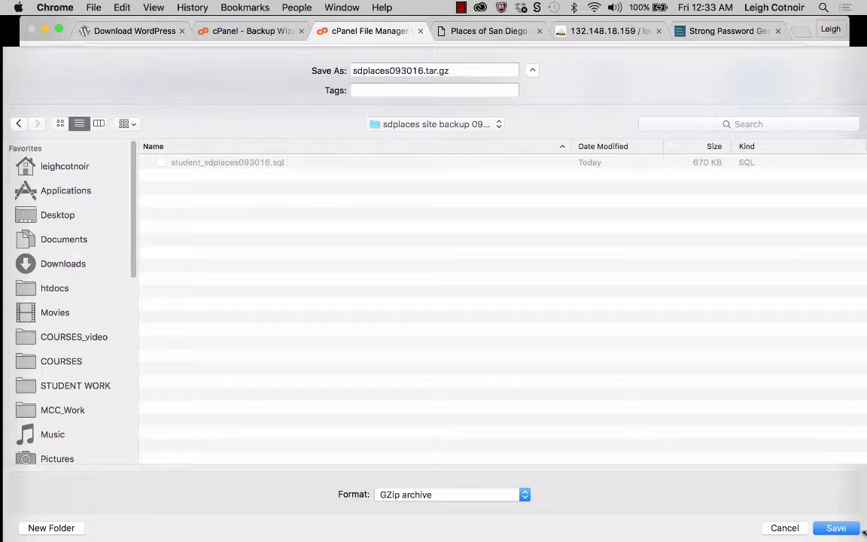
left_click(836, 528)
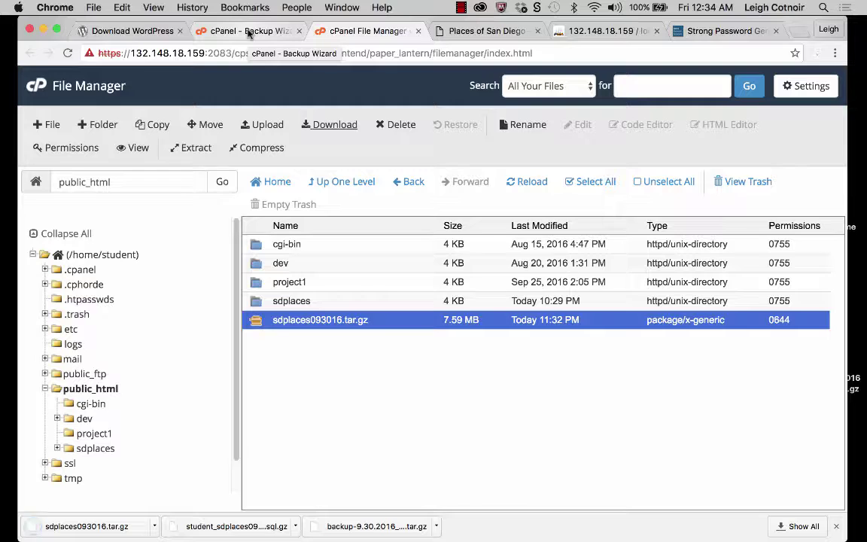
Step: Return to the cPanel main page and start a backup in the Backup Wizard, reaching the full or partial backup choice
left_click(249, 32)
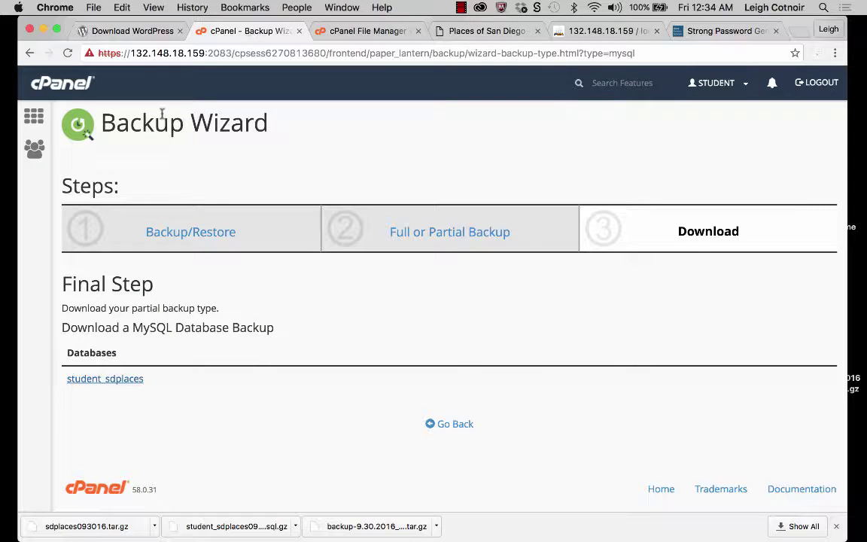
left_click(35, 117)
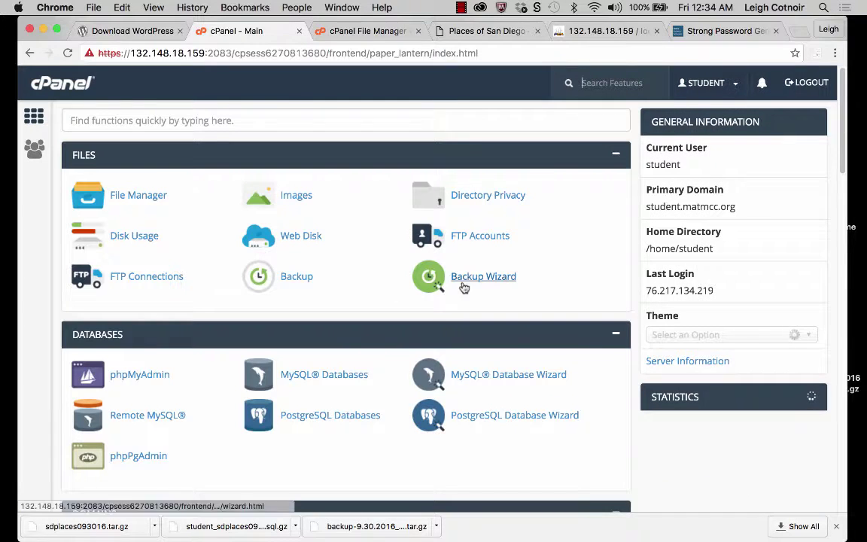
left_click(489, 278)
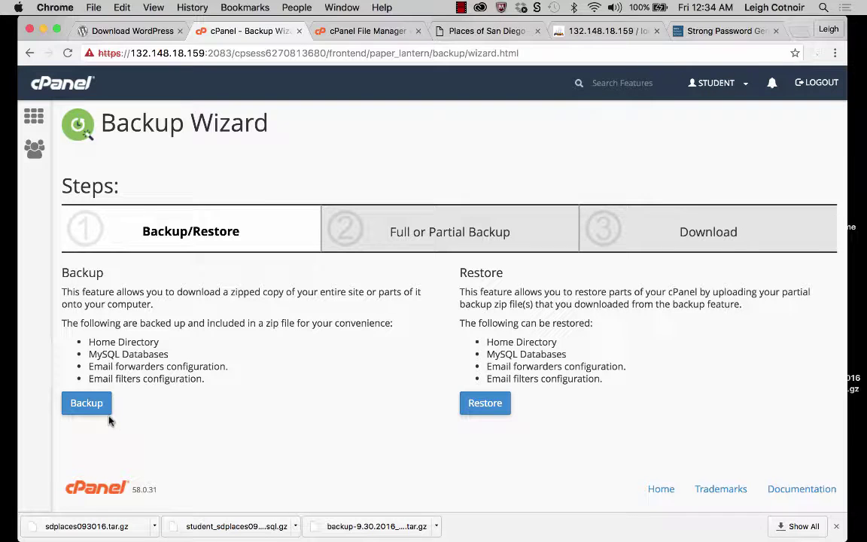
left_click(86, 403)
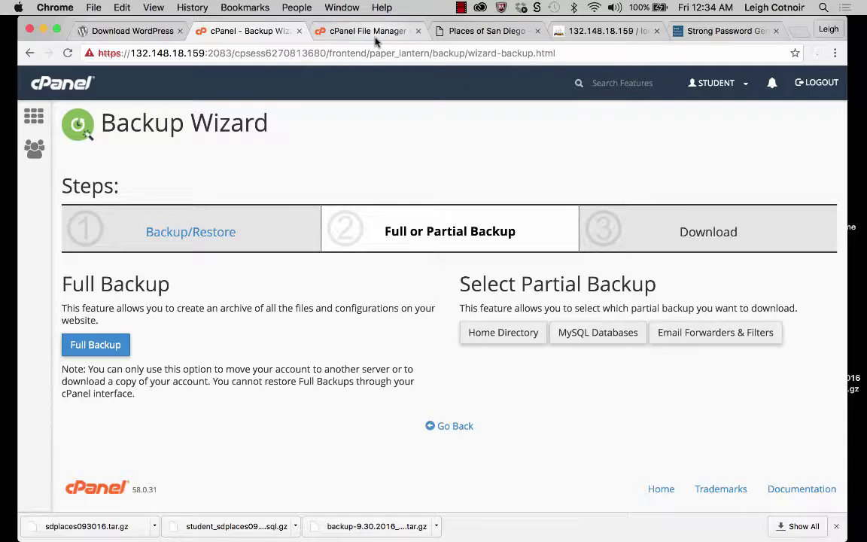
Step: Examine the folders and files in the account's home directory in File Manager, including mail and public_html
left_click(340, 33)
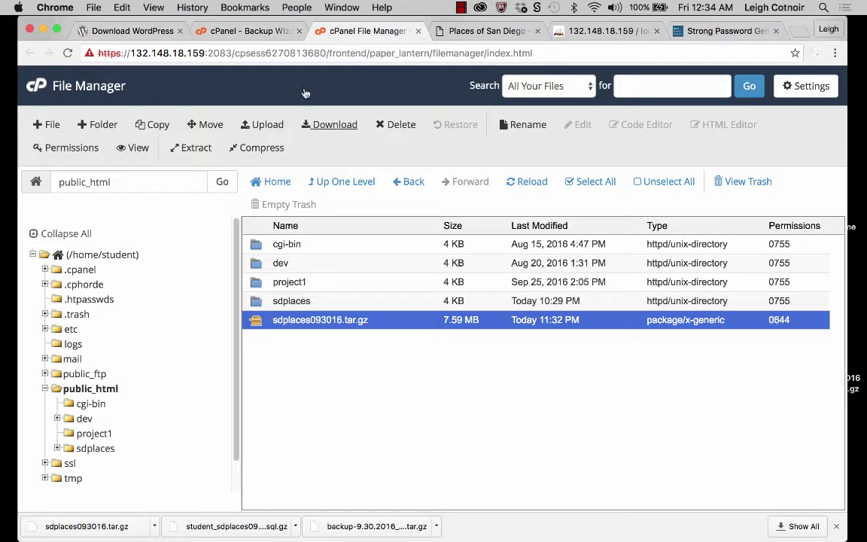
left_click(73, 254)
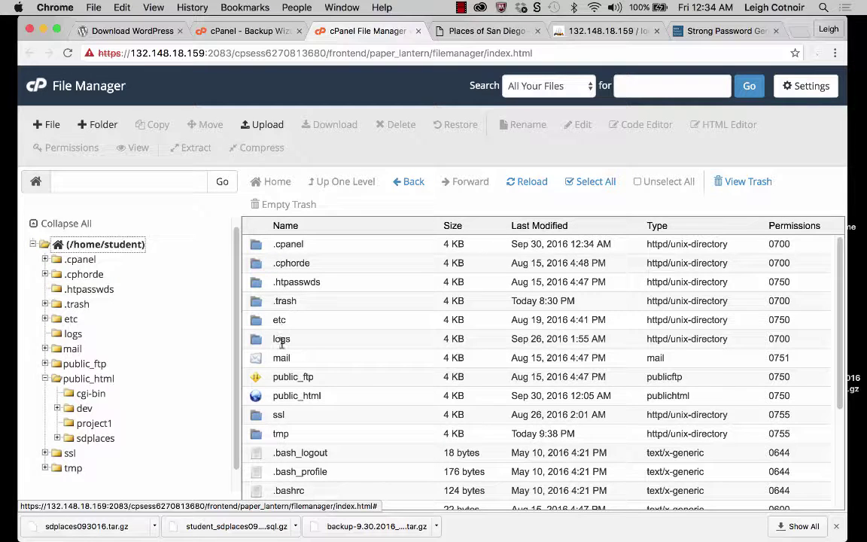
scroll(272, 278, "down", 3)
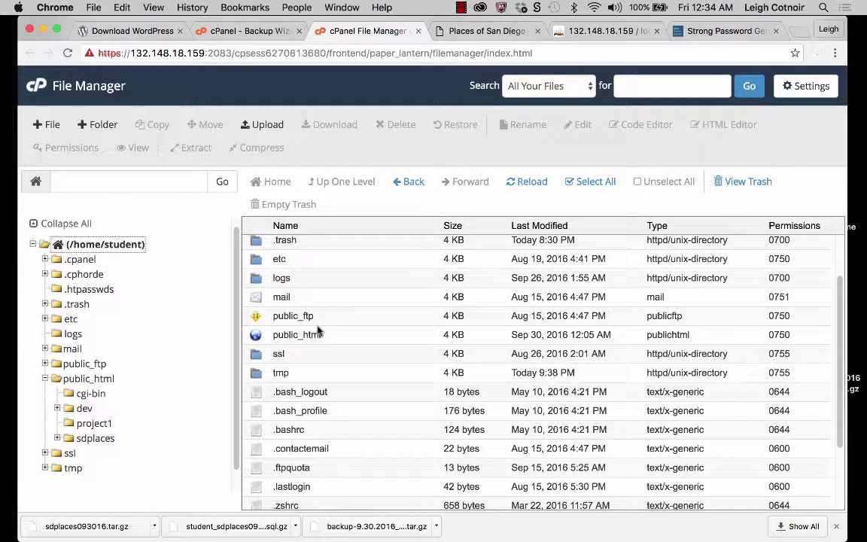
left_click(297, 336)
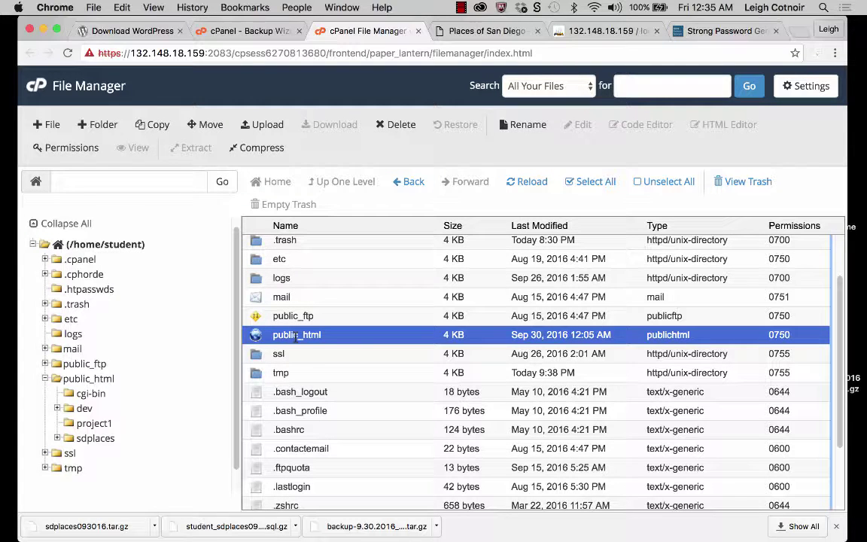
left_click(274, 296)
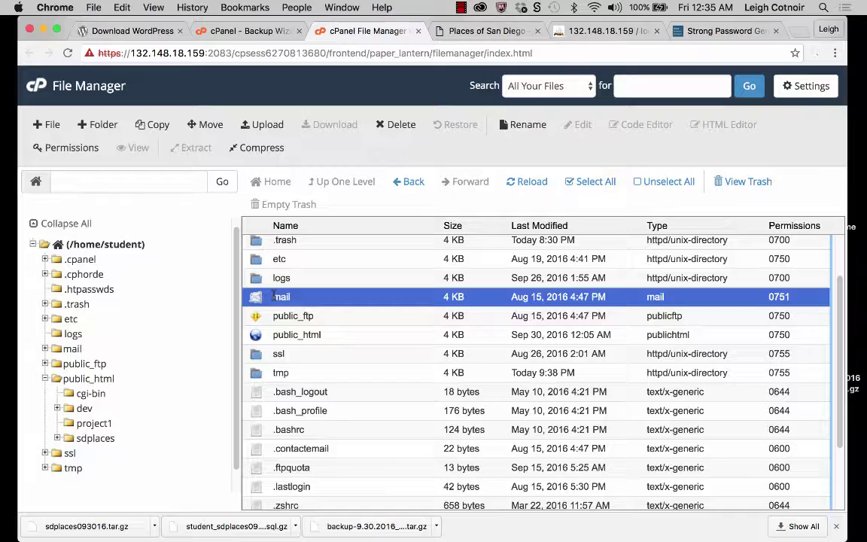
scroll(278, 301, "up", 1)
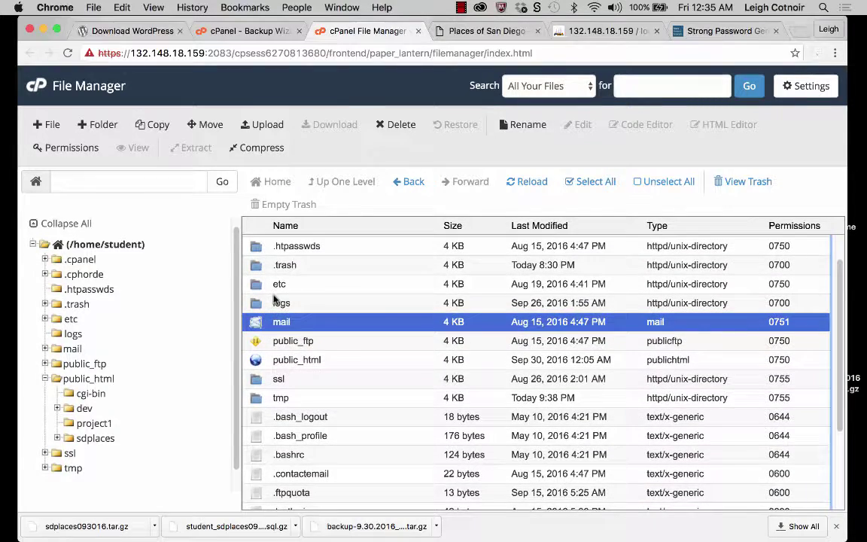
scroll(317, 301, "down", 2)
left_click(317, 300)
scroll(317, 300, "up", 3)
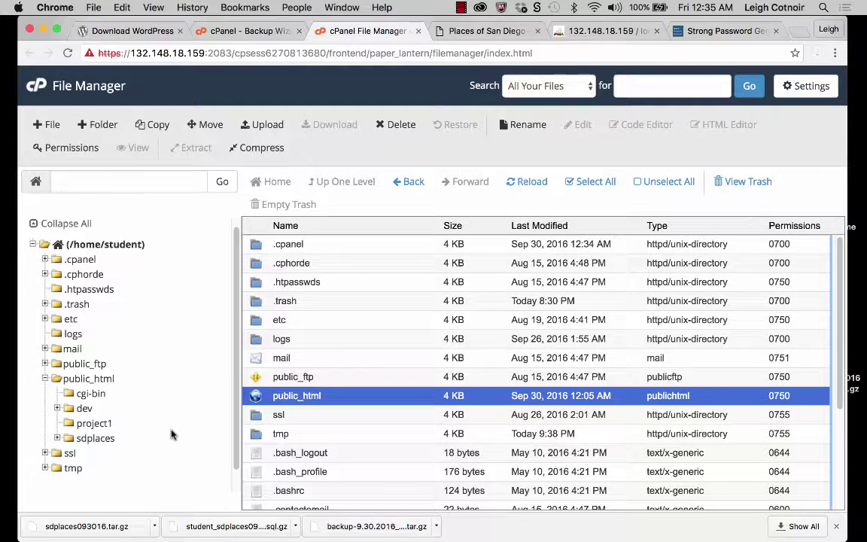
Step: Open the Full Backup page in the Backup Wizard and read what a full backup includes and its restore restriction
left_click(251, 31)
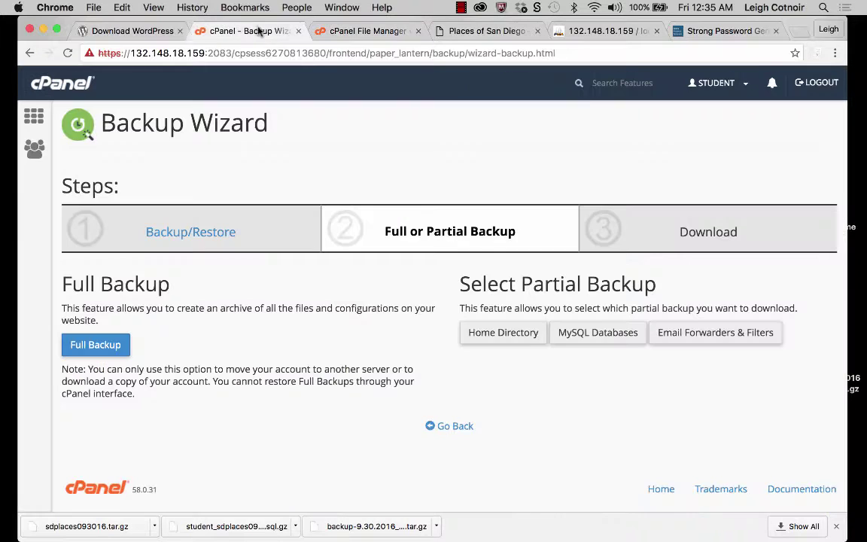
left_click(109, 345)
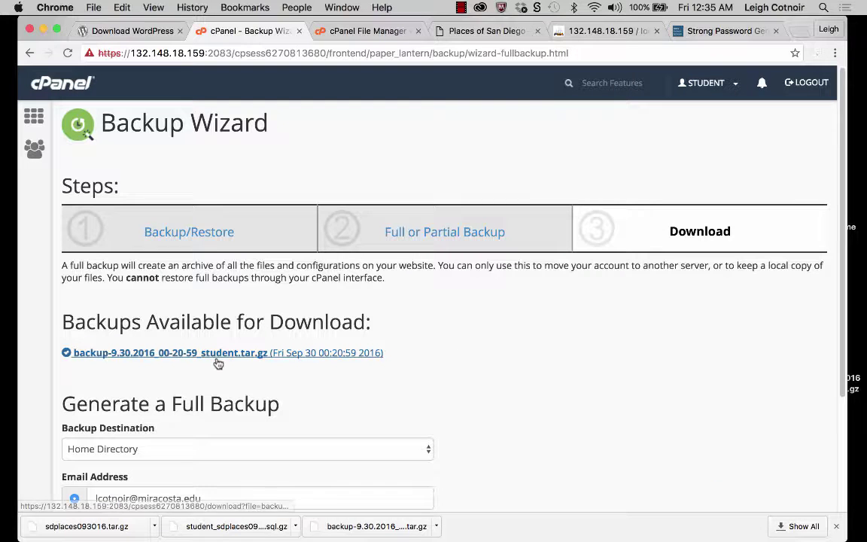
scroll(218, 364, "down", 4)
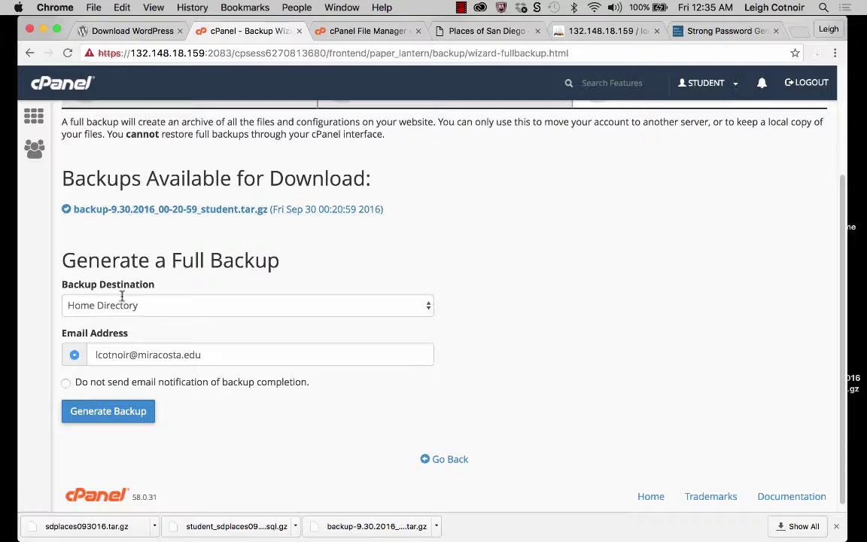
scroll(64, 122, "up", 2)
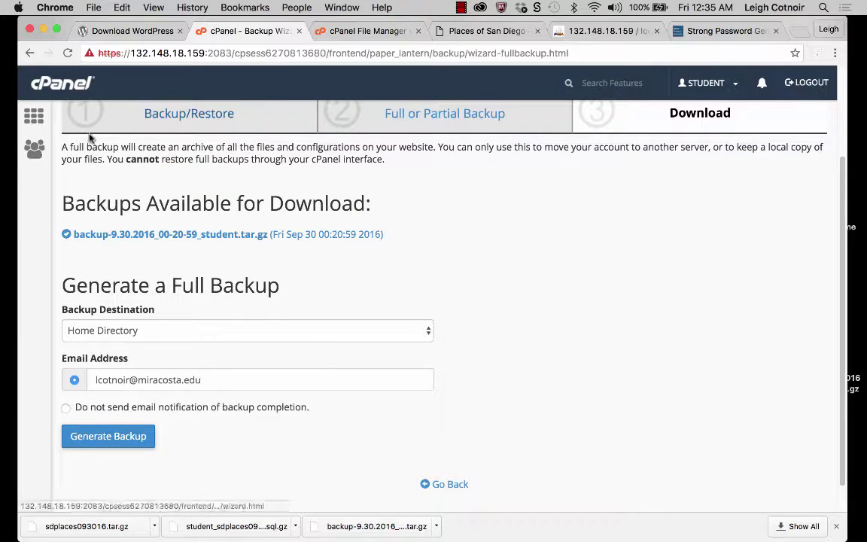
left_click_drag(182, 148, 433, 148)
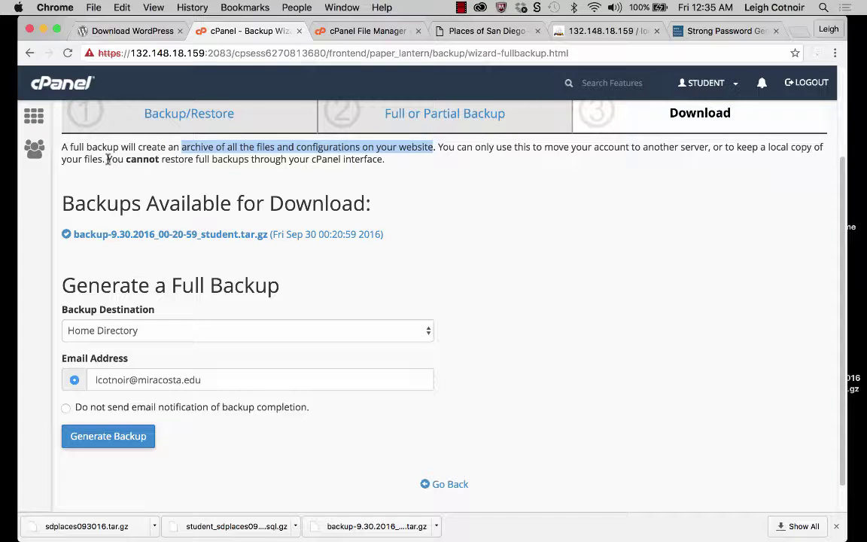
left_click_drag(107, 159, 384, 160)
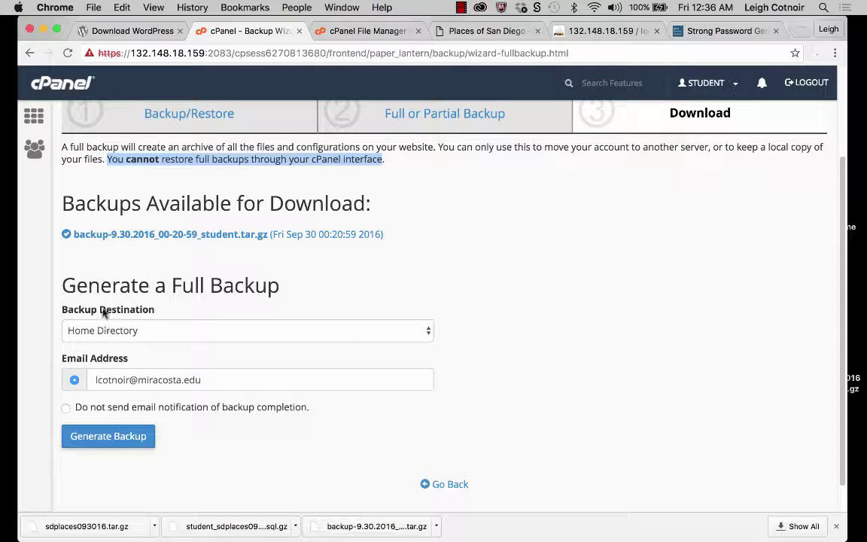
Step: Review the backup destination options, choose Home Directory, and keep e-mail notification of the full backup's completion selected
left_click(315, 338)
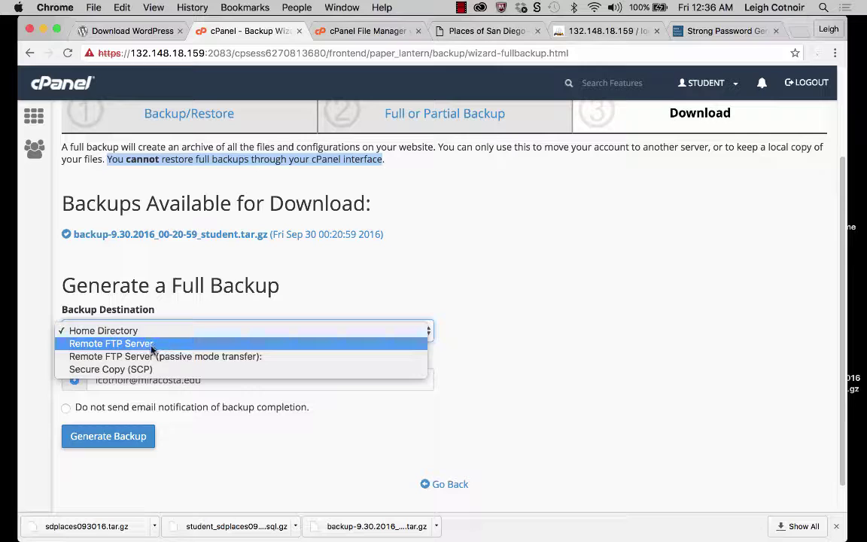
left_click(116, 332)
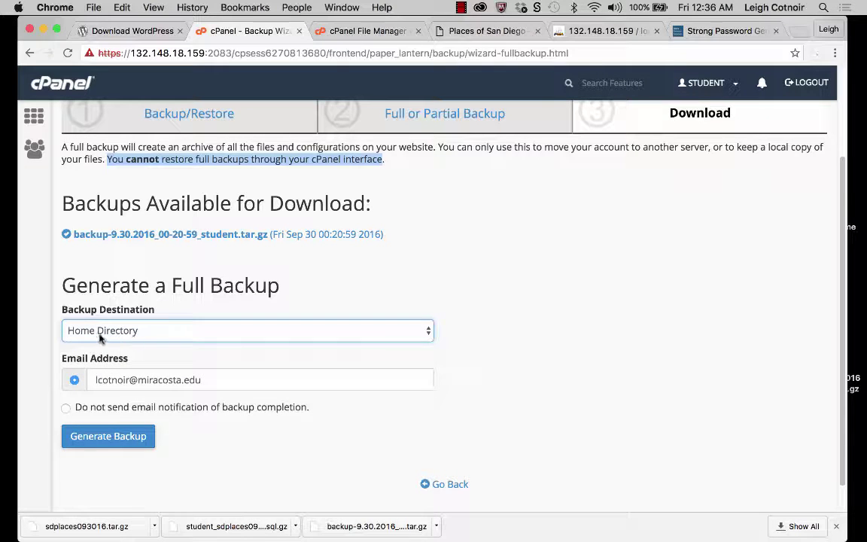
key("Tab")
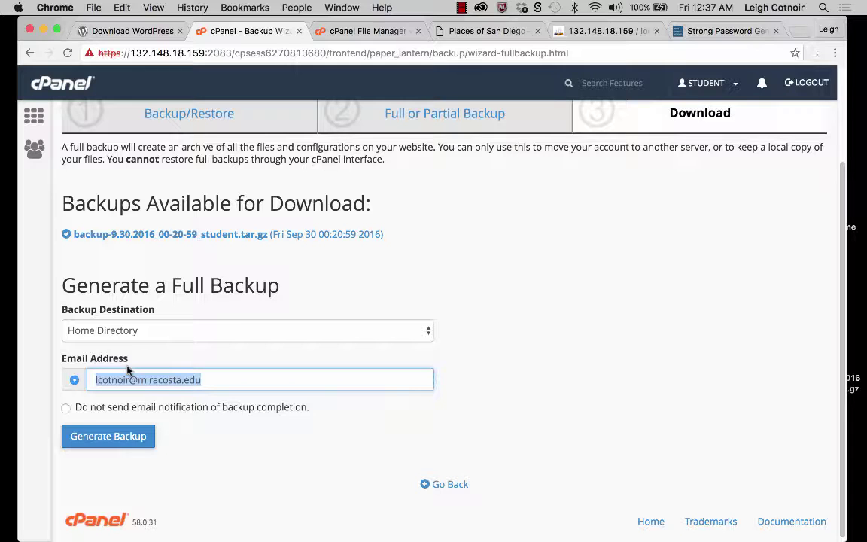
left_click(65, 408)
left_click(74, 380)
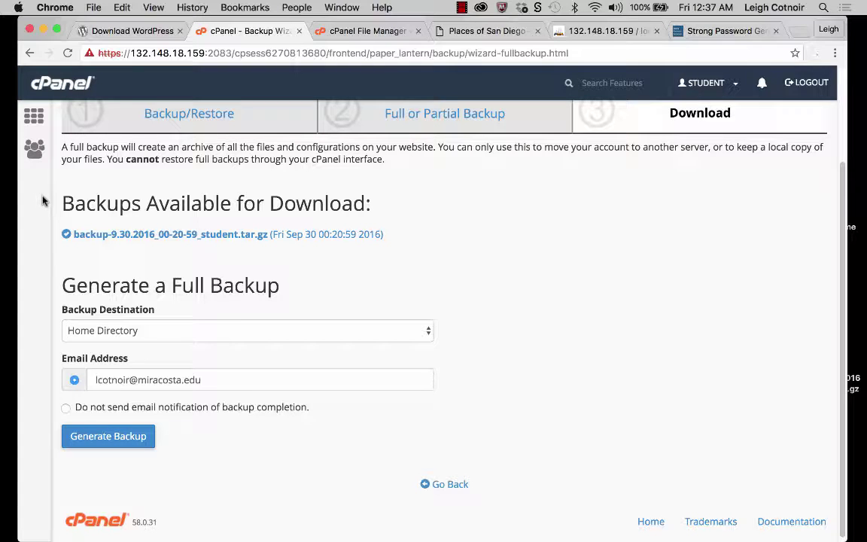
Step: Read cPanel's full backup completion message in Outlook Web App, close it, and return to the Backup Wizard's full backup page
key("super+grave")
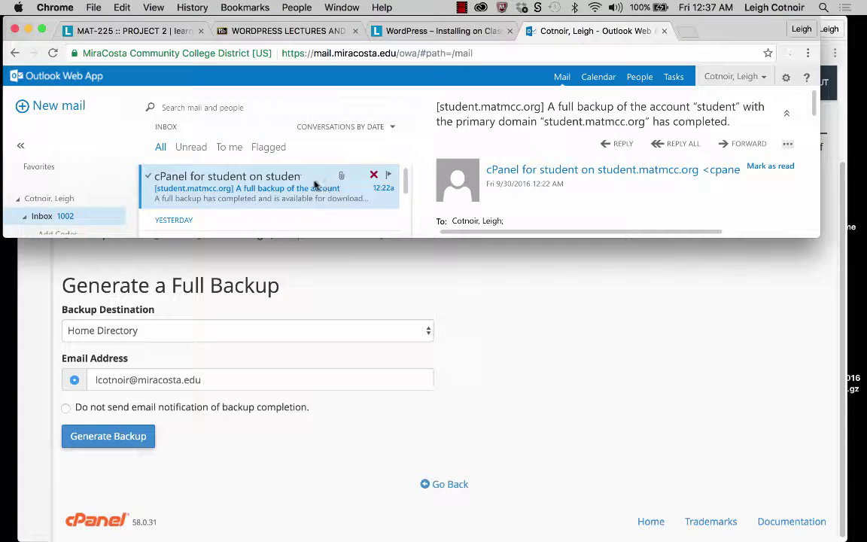
double_click(315, 185)
left_click_drag(471, 115, 477, 60)
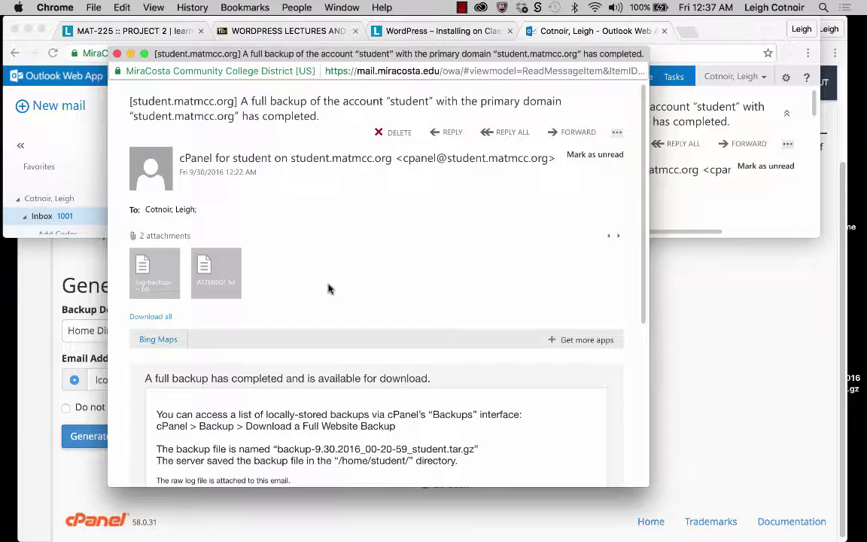
scroll(328, 288, "down", 5)
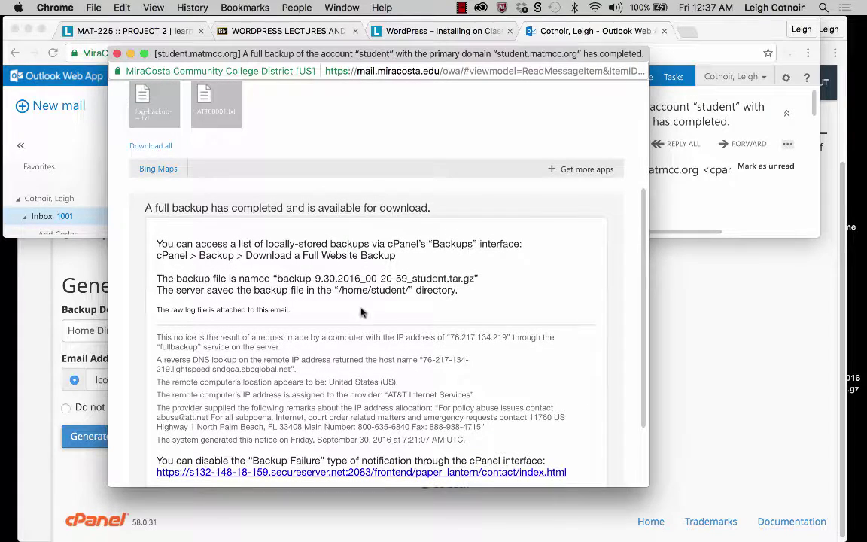
scroll(361, 312, "down", 3)
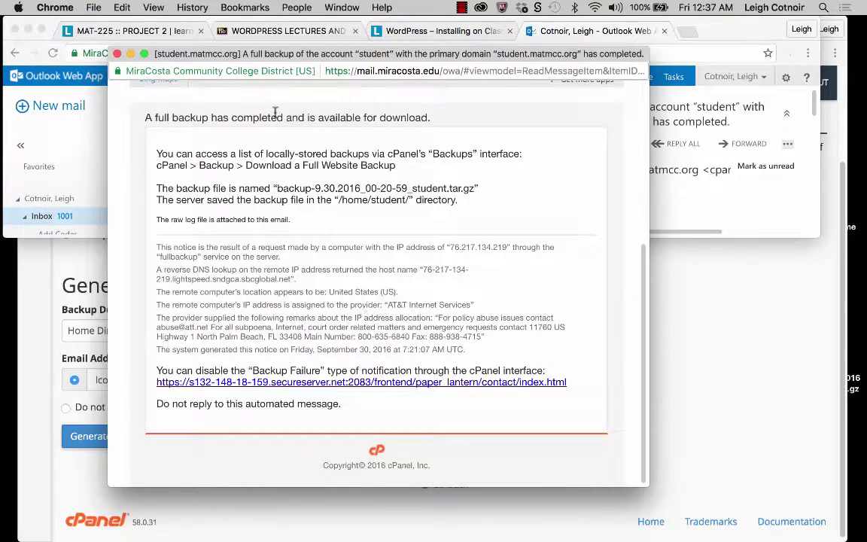
left_click(117, 54)
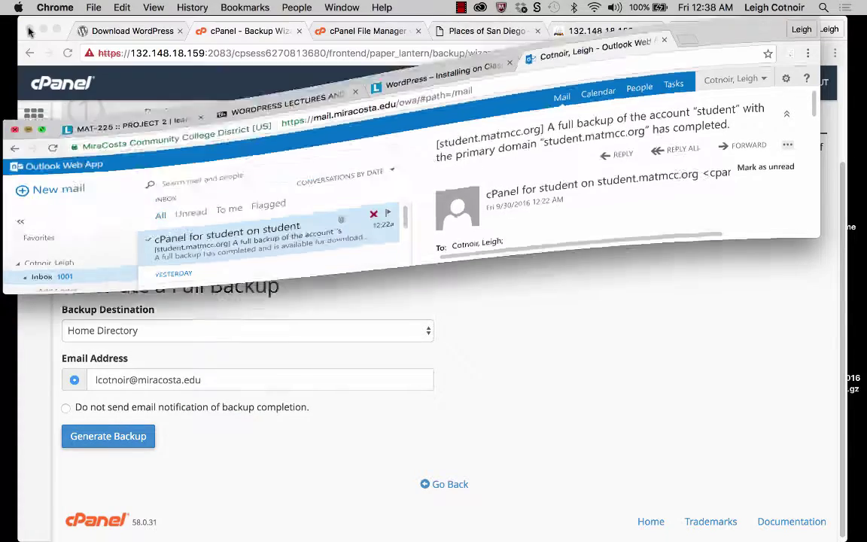
left_click(28, 29)
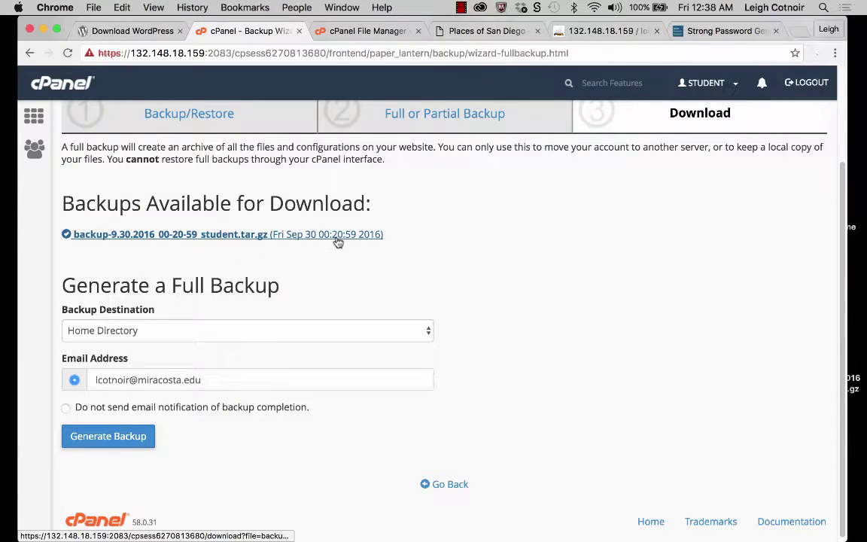
scroll(338, 242, "up", 3)
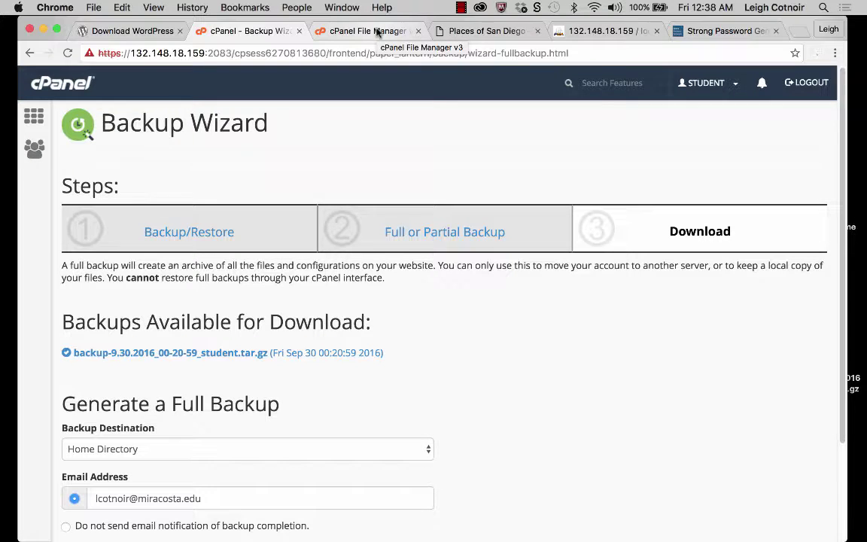
Step: Return to File Manager, reload the /home/student directory, and locate the full backup archive in its file list
left_click(379, 31)
left_click(251, 32)
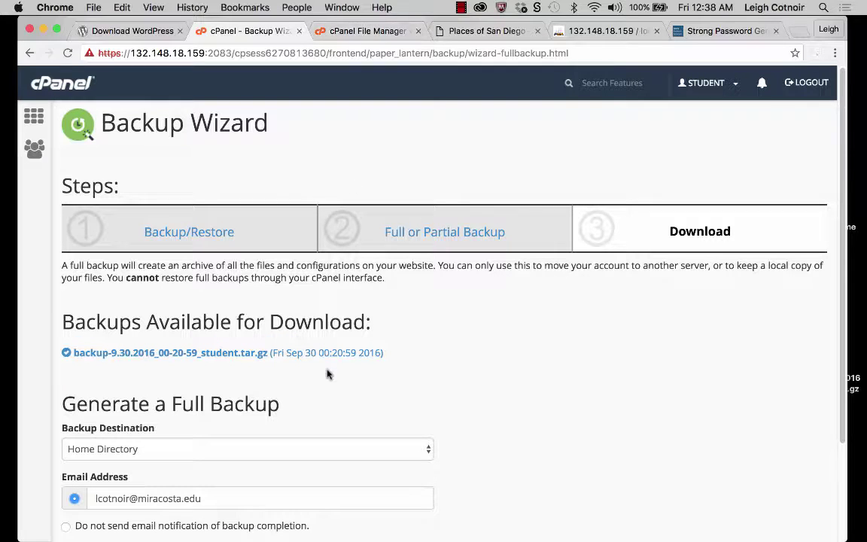
left_click(359, 30)
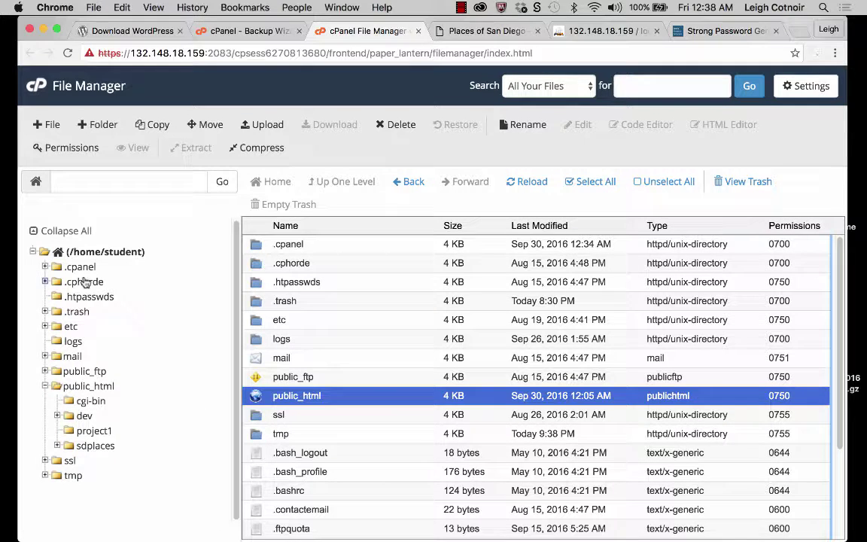
left_click(88, 251)
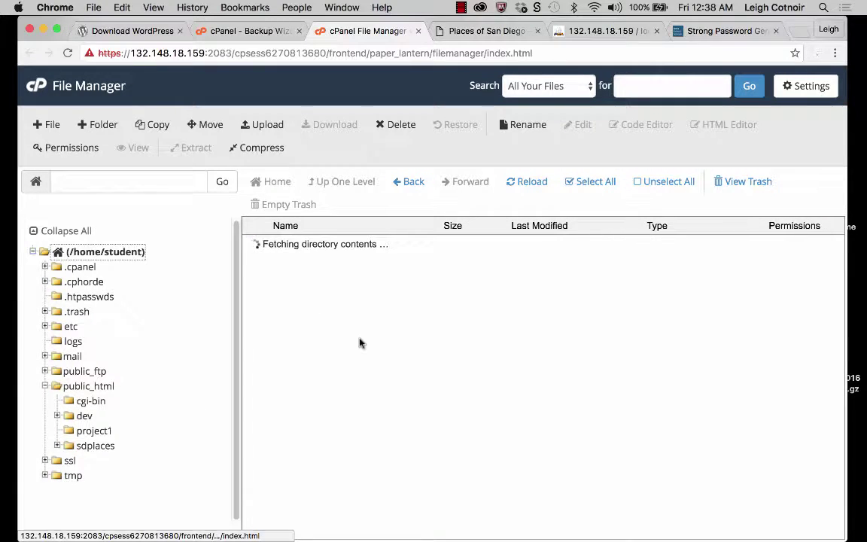
scroll(359, 344, "down", 3)
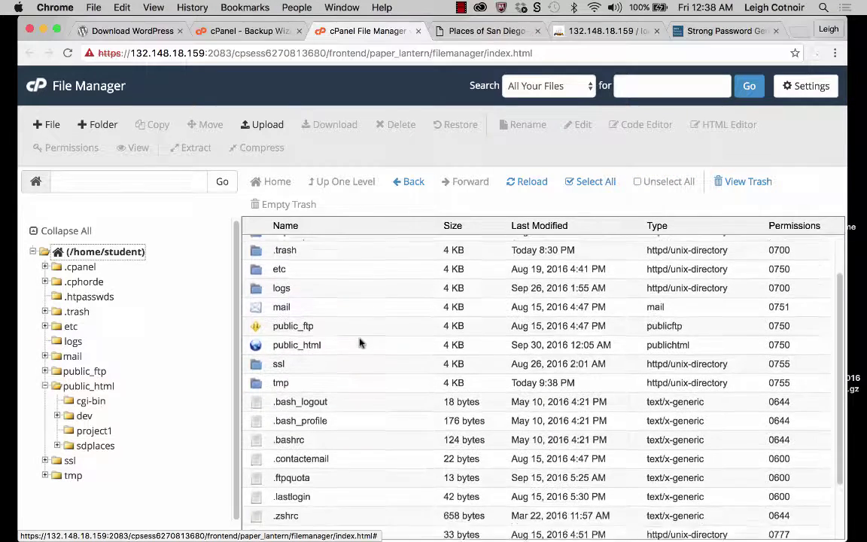
scroll(360, 344, "down", 4)
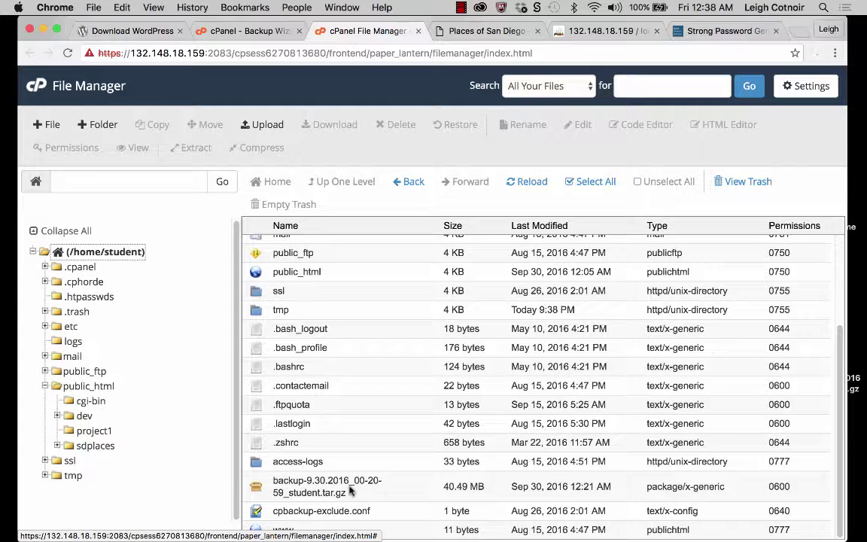
Step: Download backup-9.30.2016_00-20-59_student.tar.gz from the home directory into the local Downloads folder, keeping its original file name
left_click(258, 489)
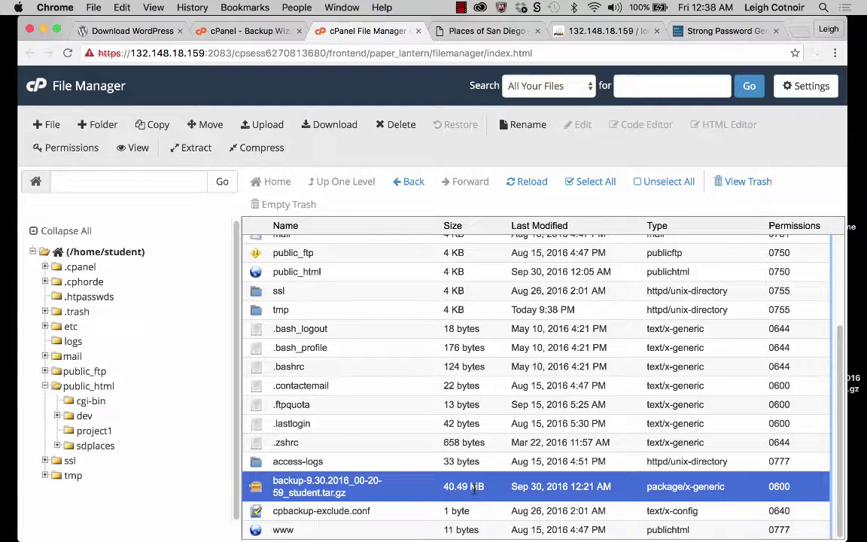
left_click(331, 127)
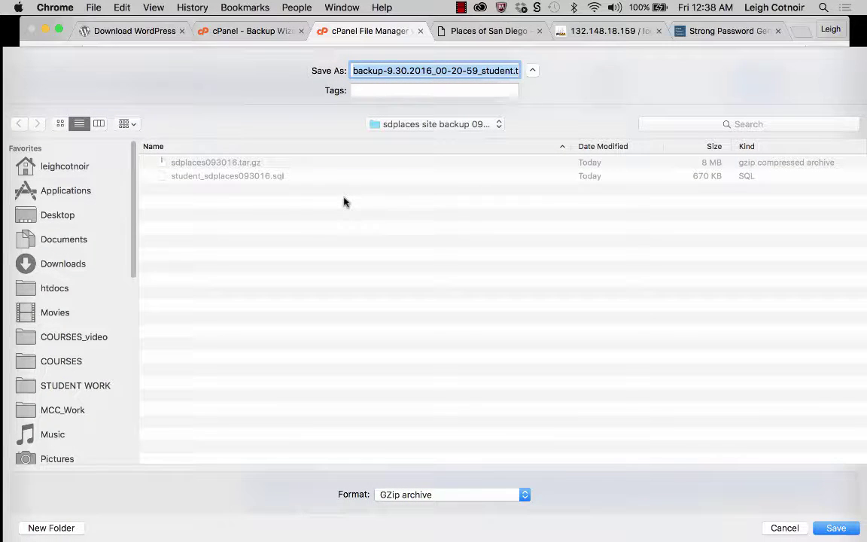
left_click(430, 122)
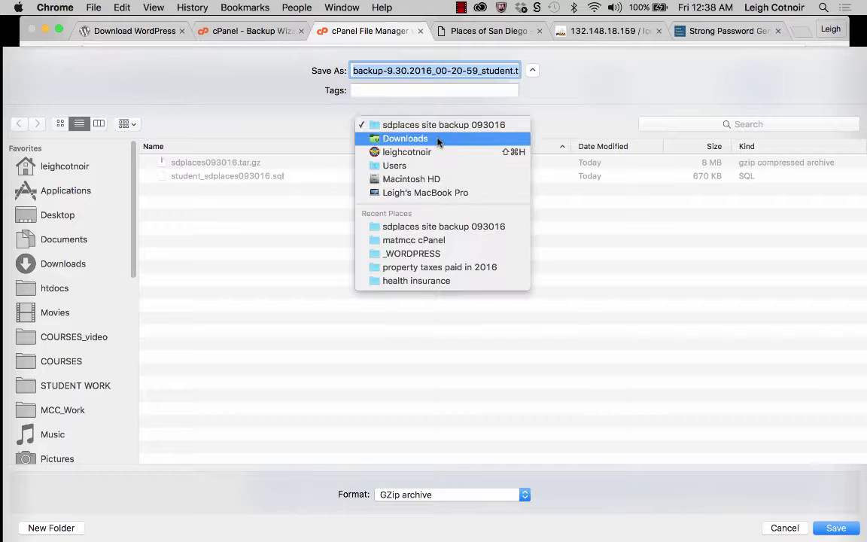
left_click(412, 141)
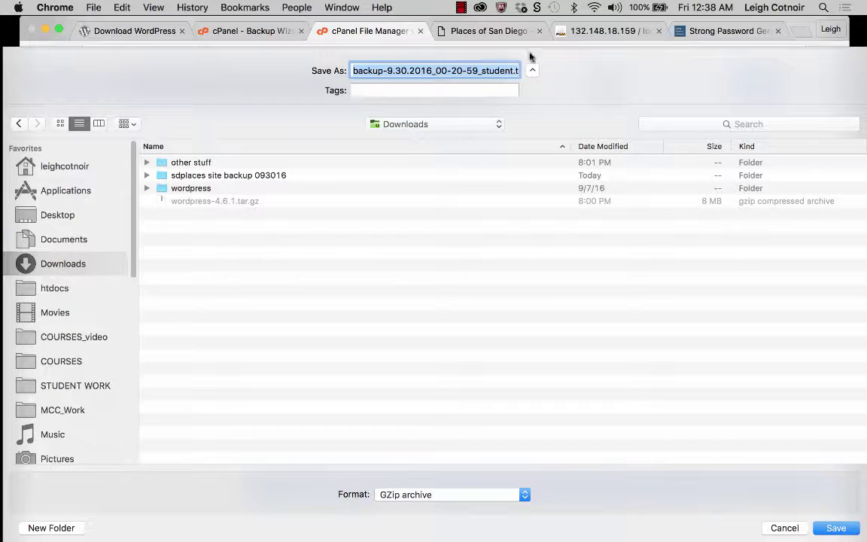
left_click(482, 71)
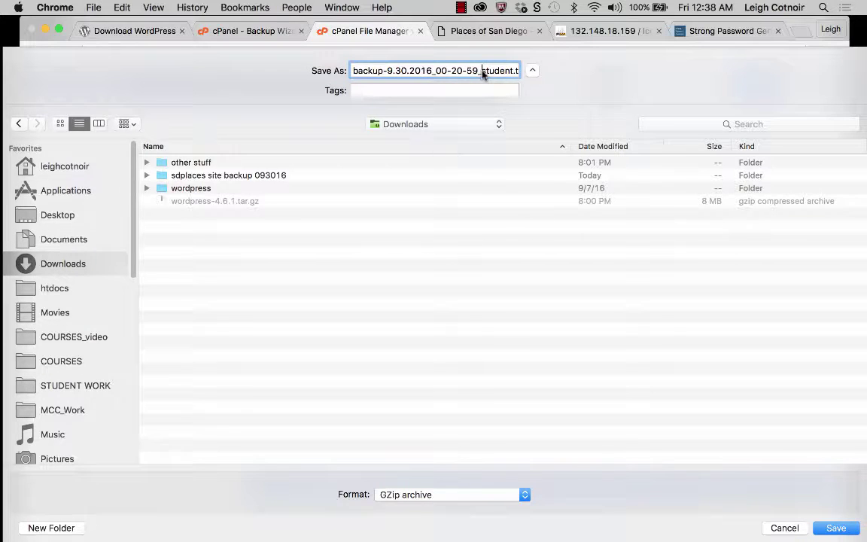
left_click_drag(482, 70, 551, 81)
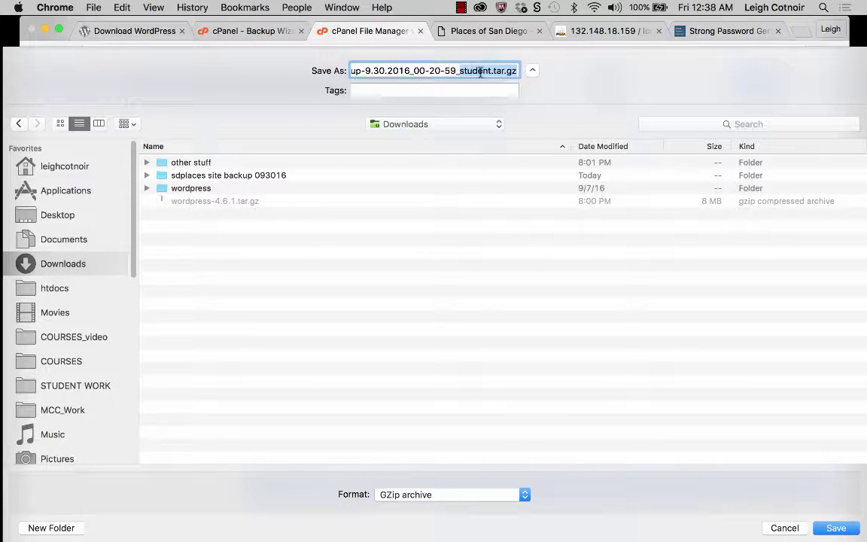
left_click(361, 71)
left_click_drag(362, 71, 291, 69)
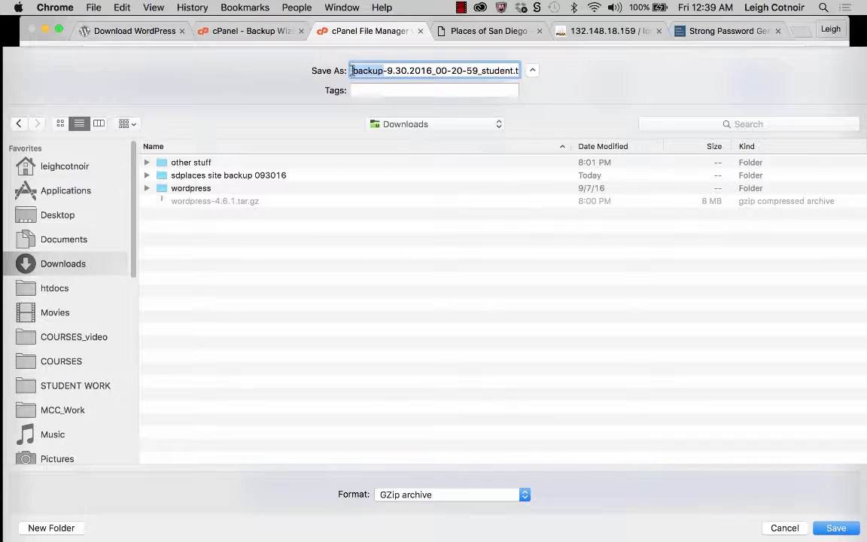
left_click(352, 71)
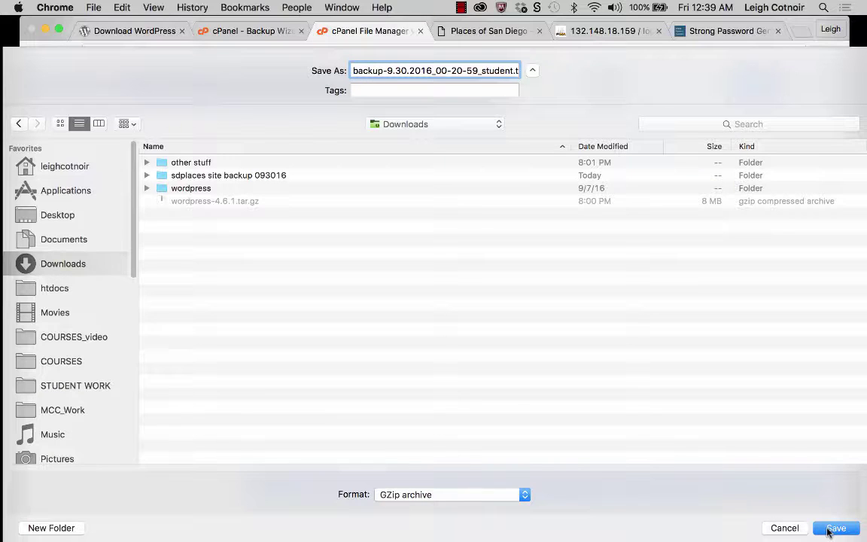
left_click(835, 528)
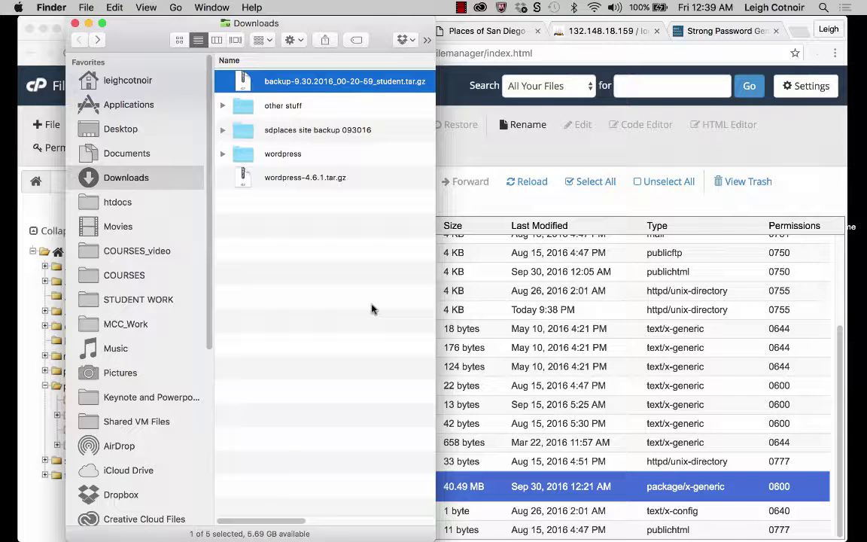
Step: Extract the downloaded backup-9.30.2016_00-20-59_student.tar.gz archive in Downloads and expand the extracted folder to view its contents
double_click(248, 83)
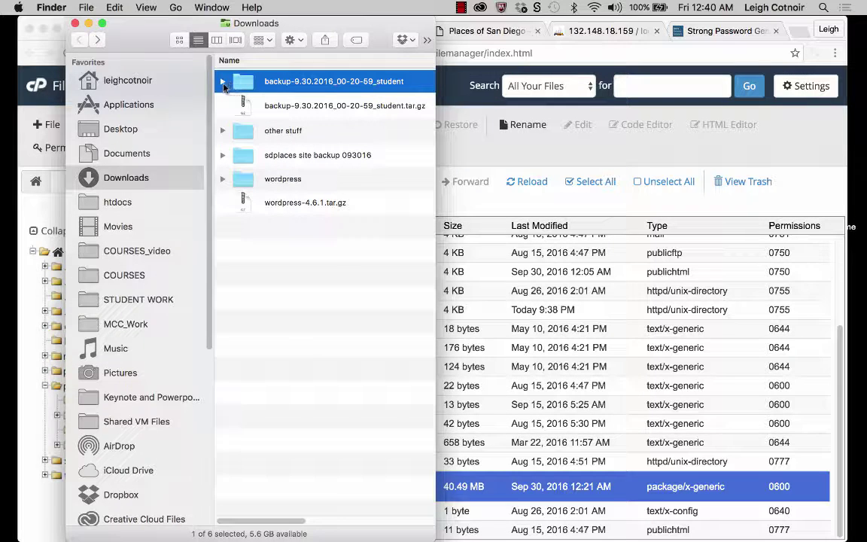
left_click(223, 83)
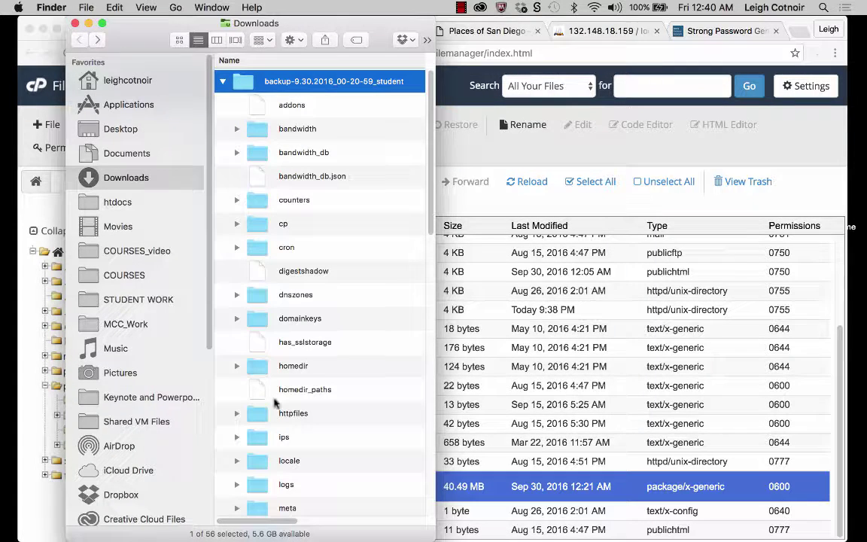
scroll(269, 350, "down", 1)
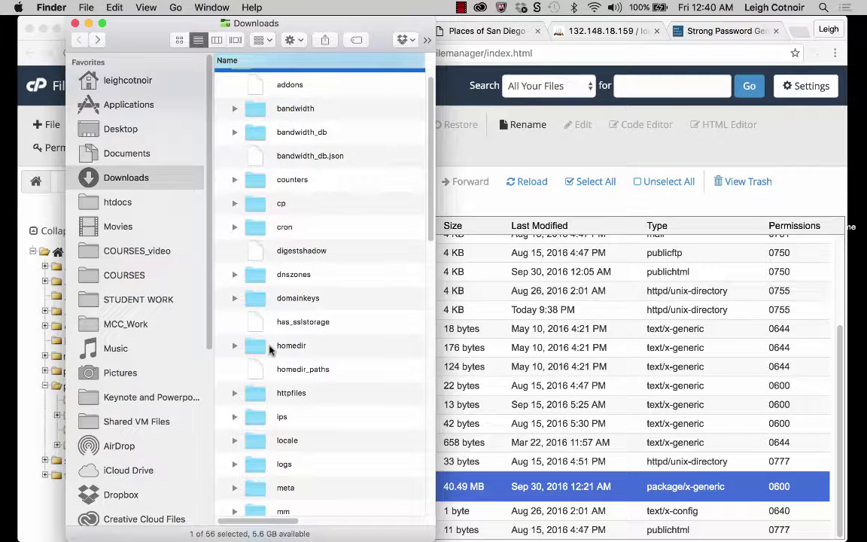
scroll(269, 350, "up", 1)
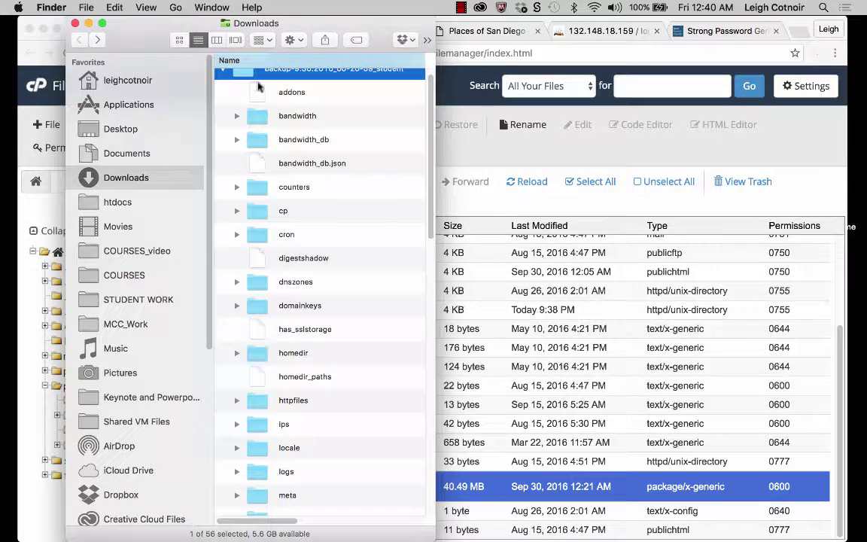
Step: Examine the site folders under homedir's public_html in the extracted backup, including dev, project1 and sdplaces, and collapse homedir
left_click(252, 354)
left_click(237, 354)
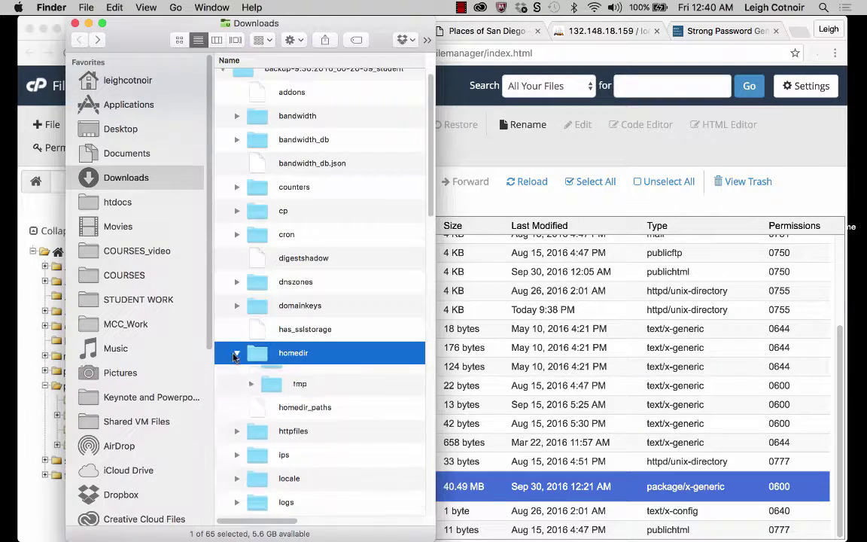
scroll(301, 369, "down", 5)
scroll(303, 374, "down", 1)
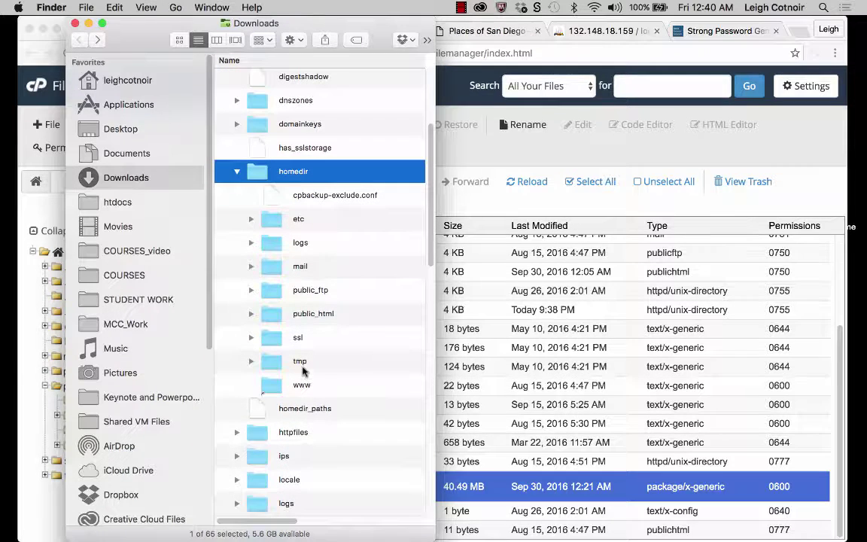
left_click(271, 313)
left_click(252, 313)
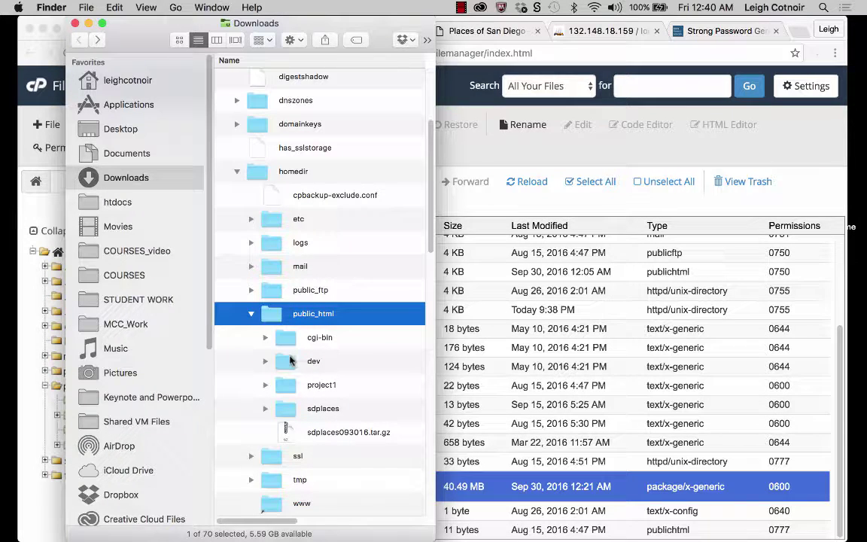
left_click(289, 361)
left_click(288, 385)
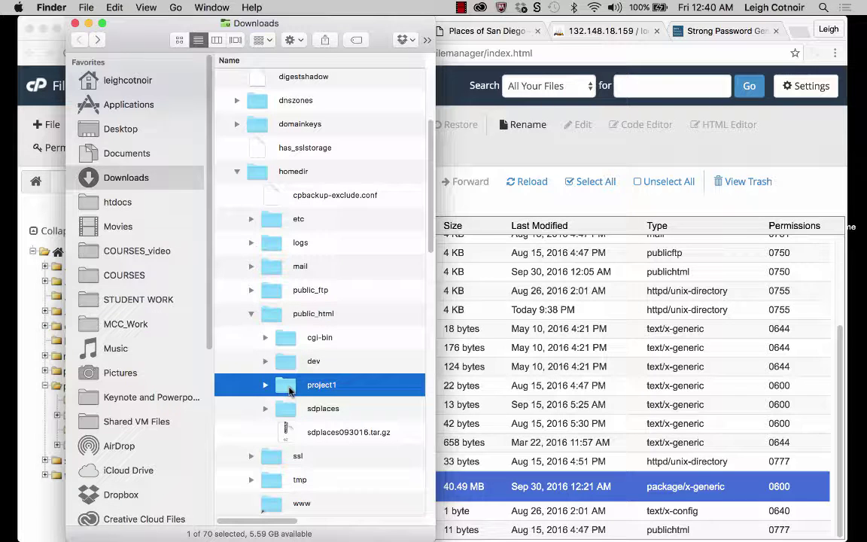
left_click(288, 412)
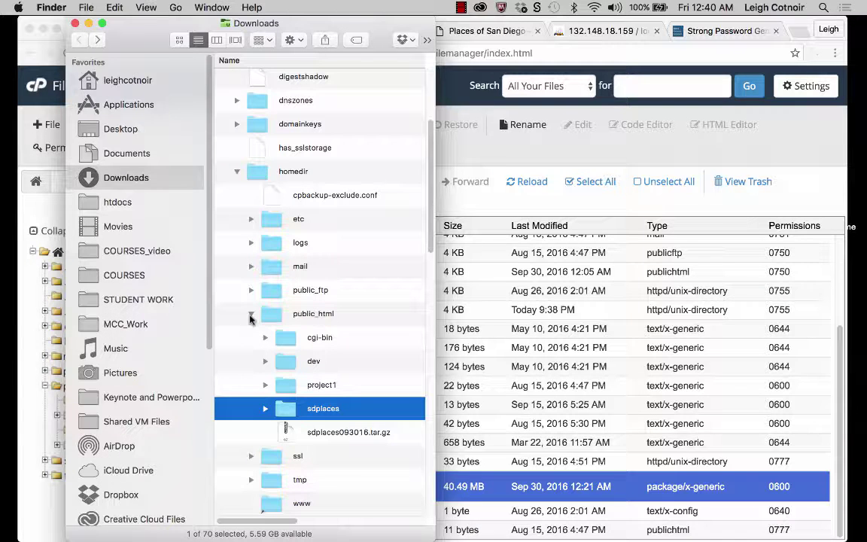
left_click(236, 171)
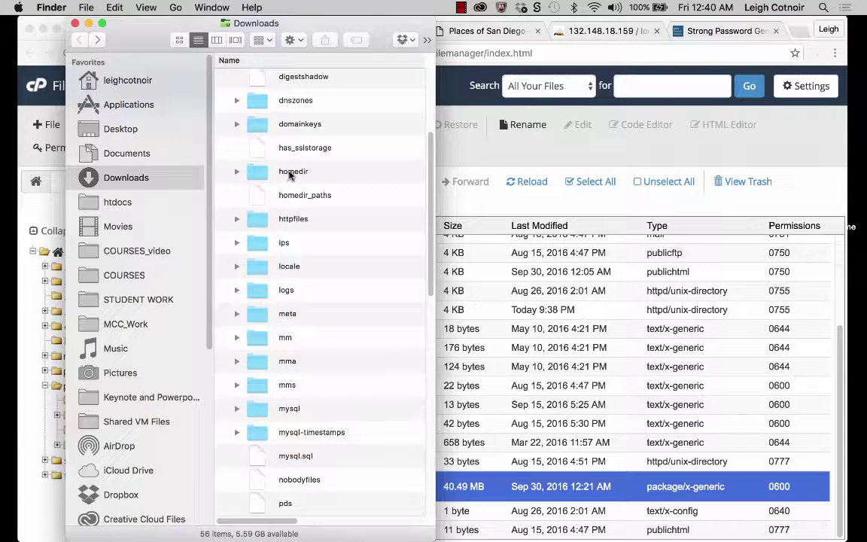
Step: Preview the contents of student_sdplaces.sql in the extracted backup's mysql folder, then close the preview
scroll(267, 361, "down", 1)
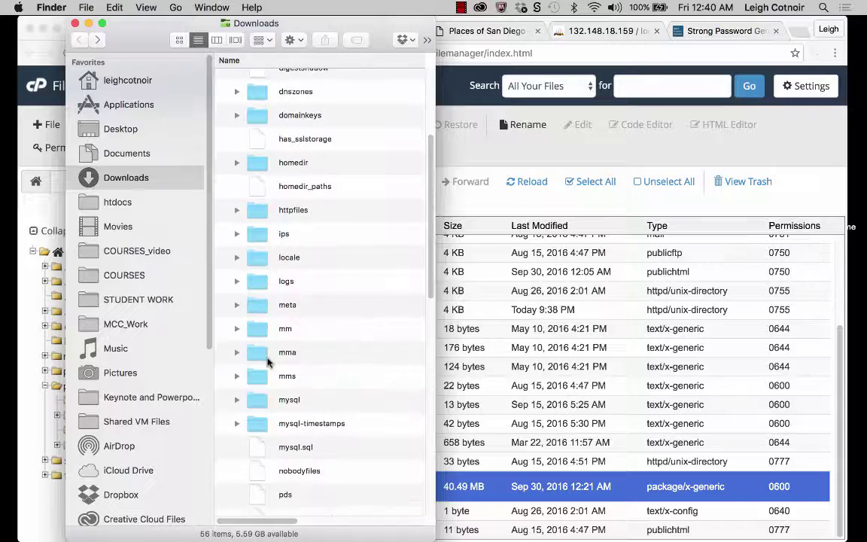
scroll(267, 362, "down", 3)
left_click(241, 374)
left_click(237, 374)
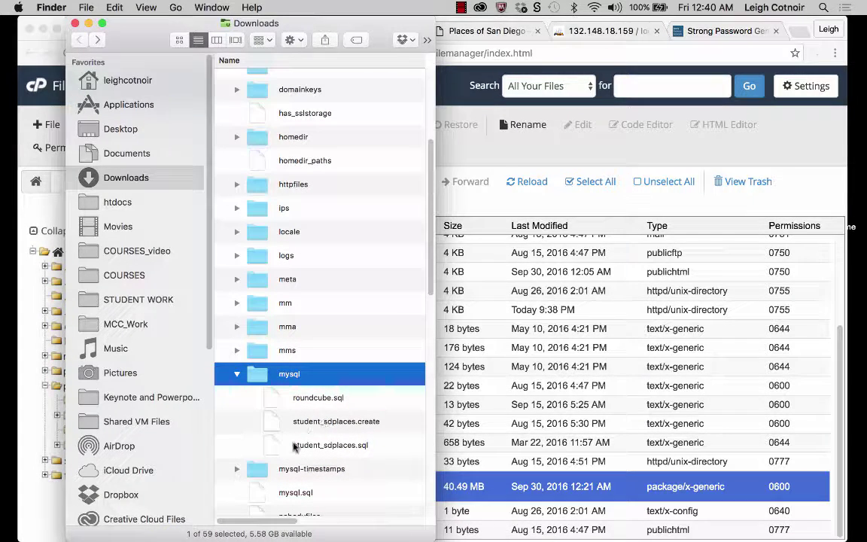
left_click(302, 446)
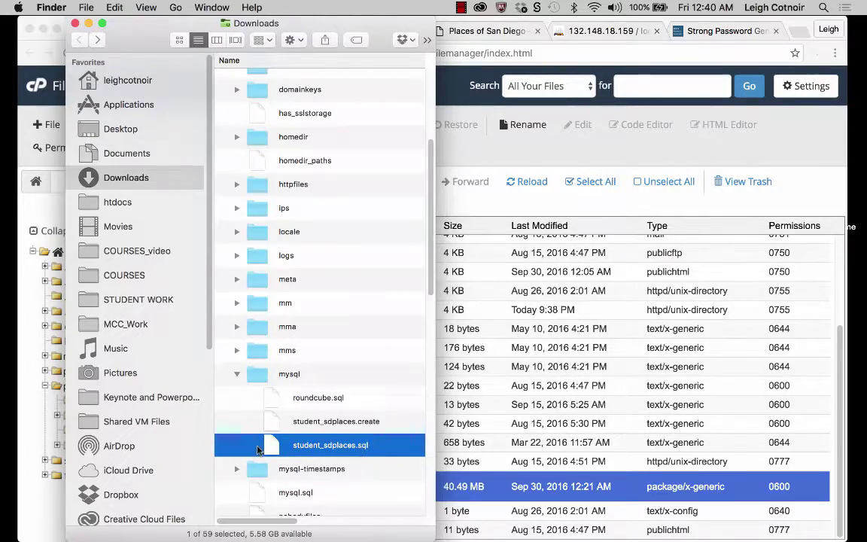
key("space")
scroll(305, 364, "down", 5)
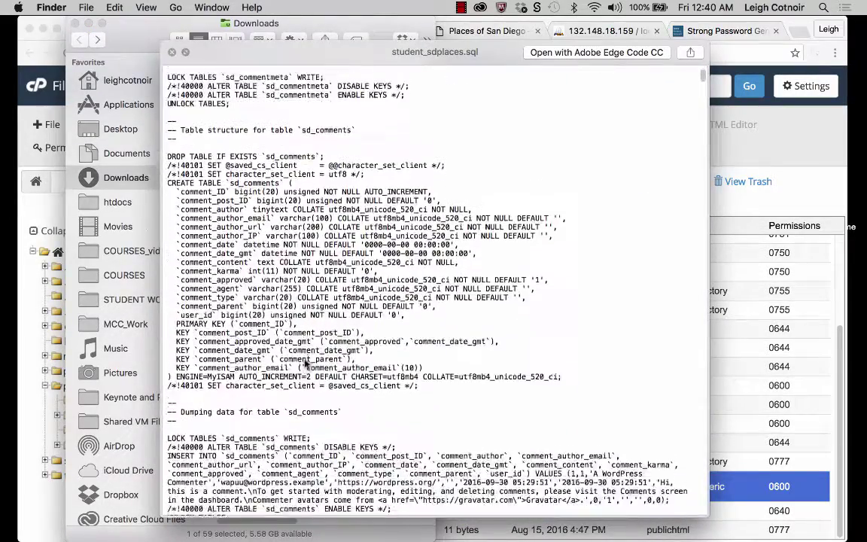
scroll(304, 364, "down", 15)
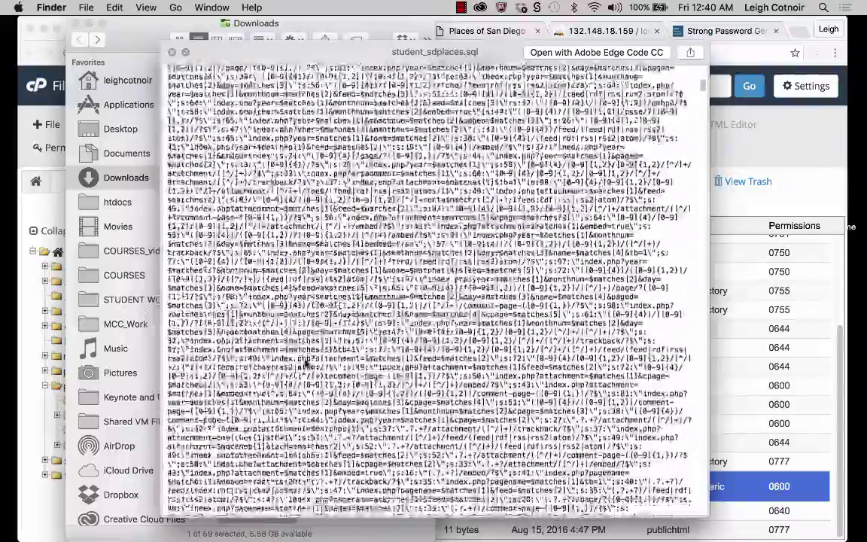
scroll(306, 364, "down", 15)
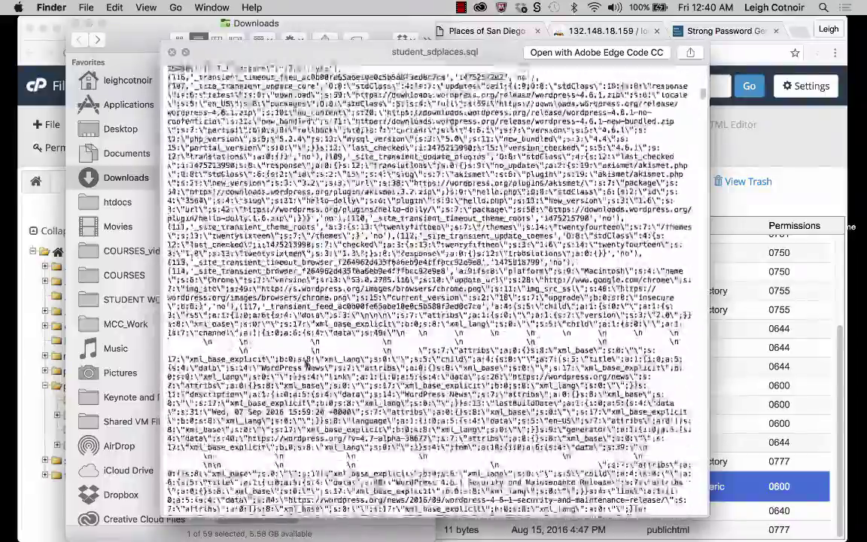
scroll(307, 364, "down", 15)
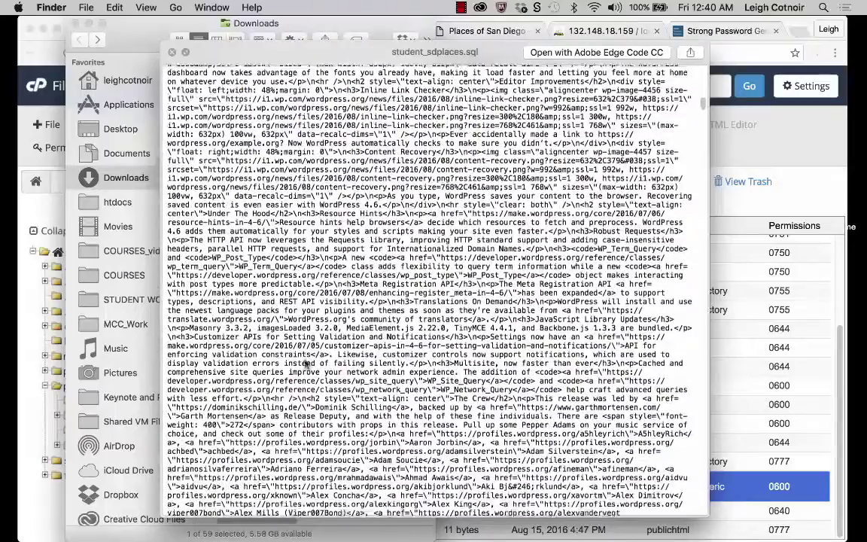
scroll(306, 363, "down", 2)
key("space")
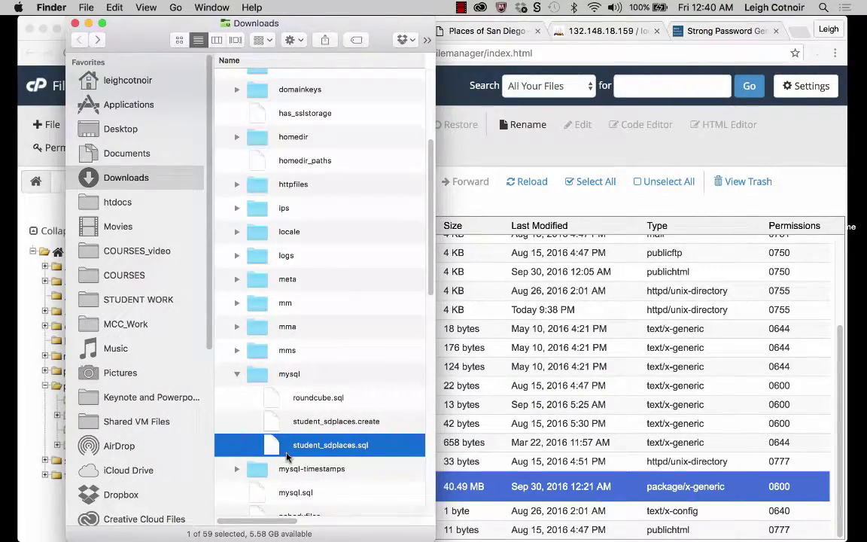
Step: Close the Downloads window and switch from File Manager to the cPanel main page
left_click(74, 24)
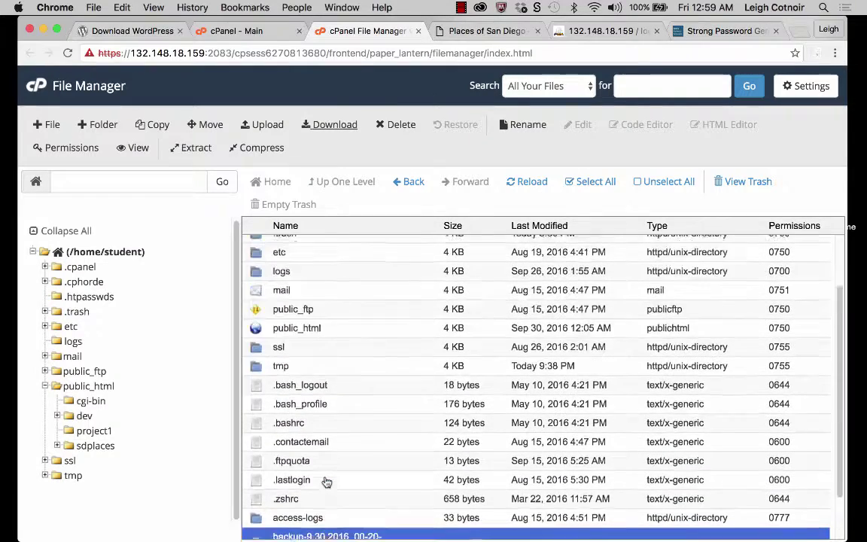
scroll(325, 482, "up", 5)
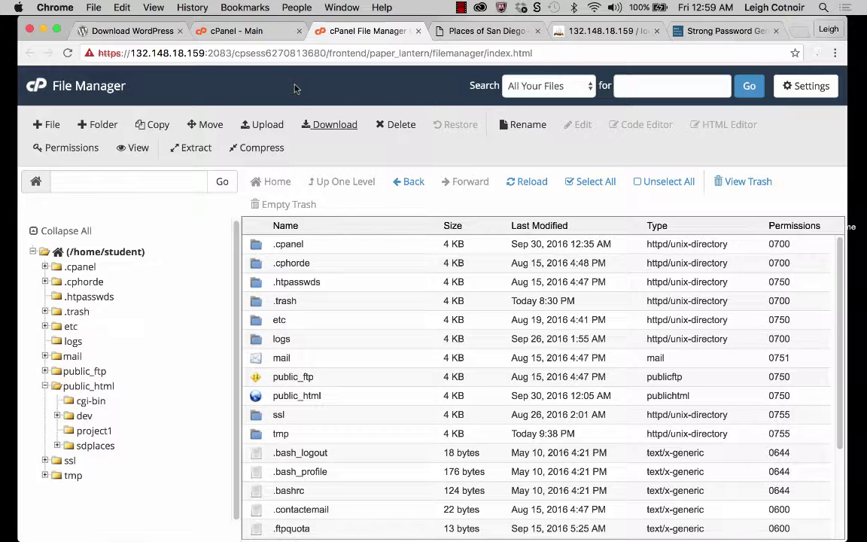
left_click(260, 36)
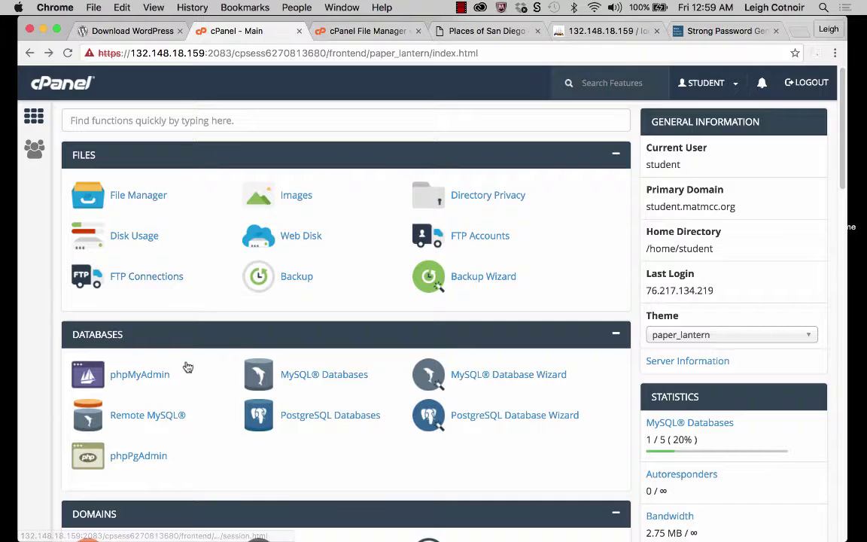
Step: Open the student_sdplaces database in phpMyAdmin and bring up its export settings
left_click(140, 380)
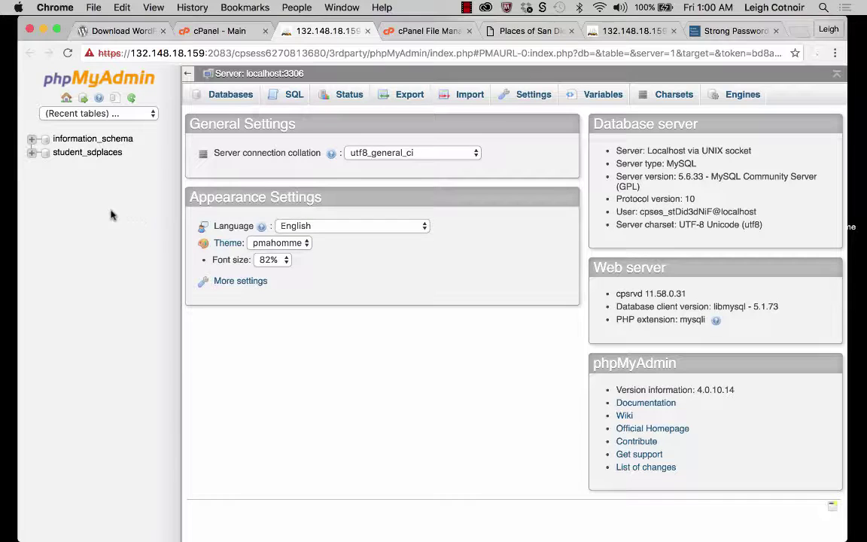
left_click(84, 154)
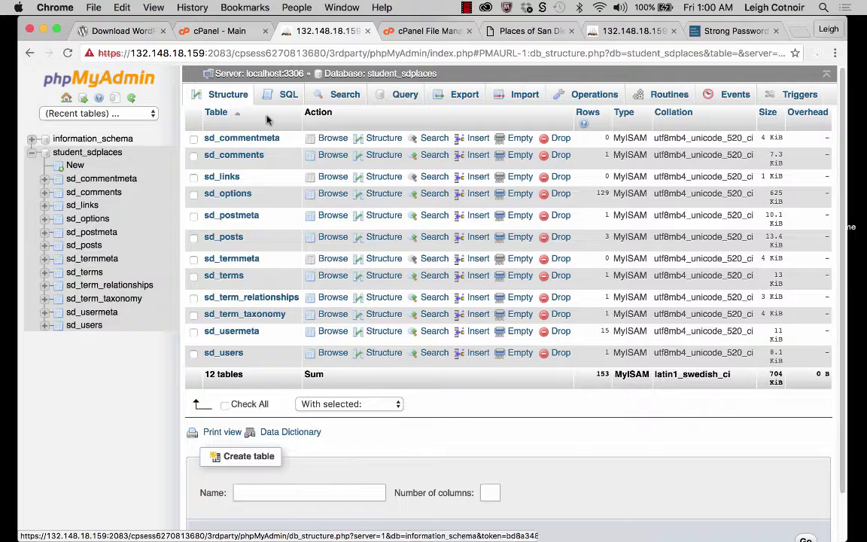
left_click(459, 97)
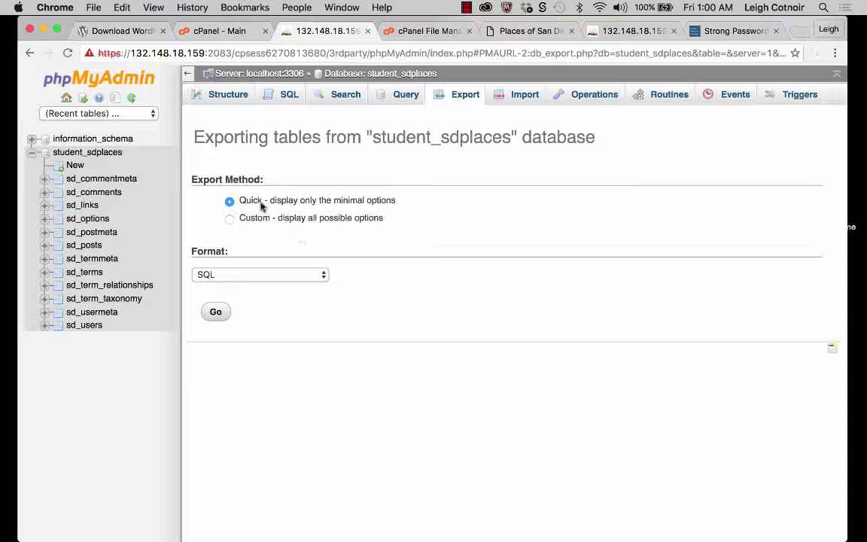
left_click(227, 314)
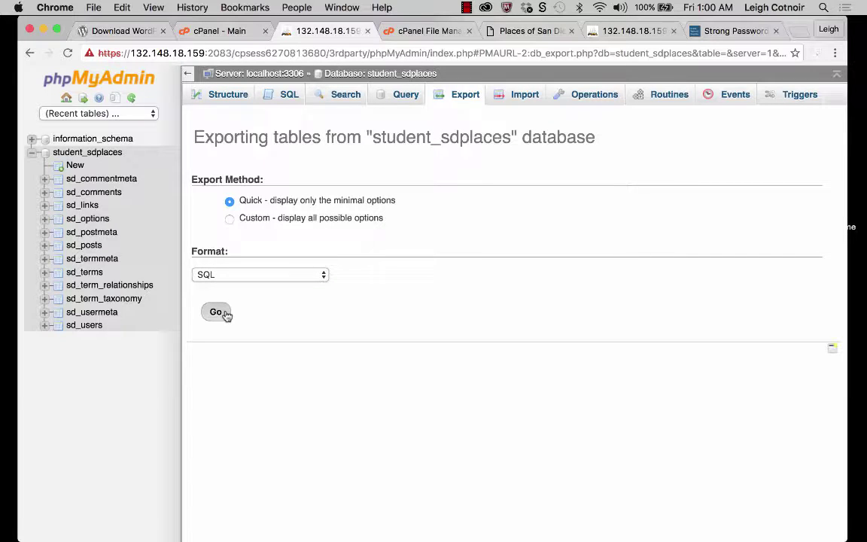
Step: Switch the export method to Custom and limit the exported tables to sd_posts
left_click(230, 219)
scroll(432, 248, "down", 4)
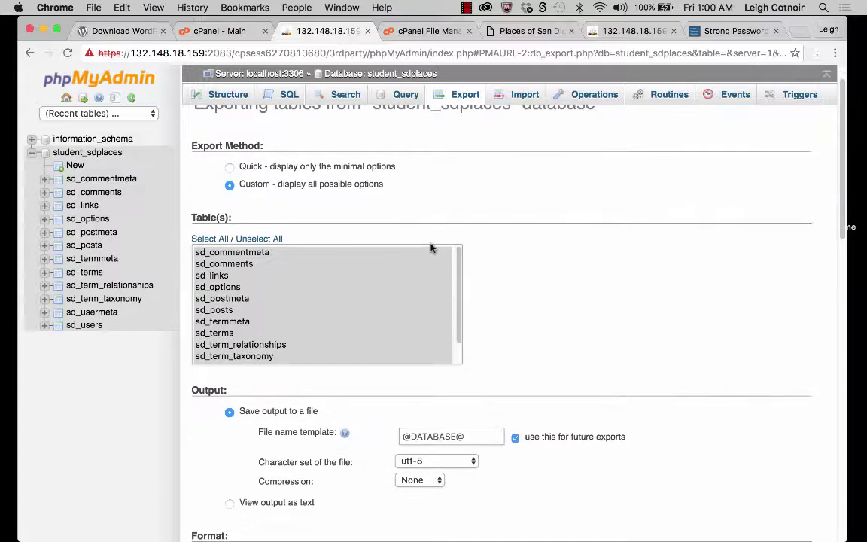
scroll(421, 241, "up", 1)
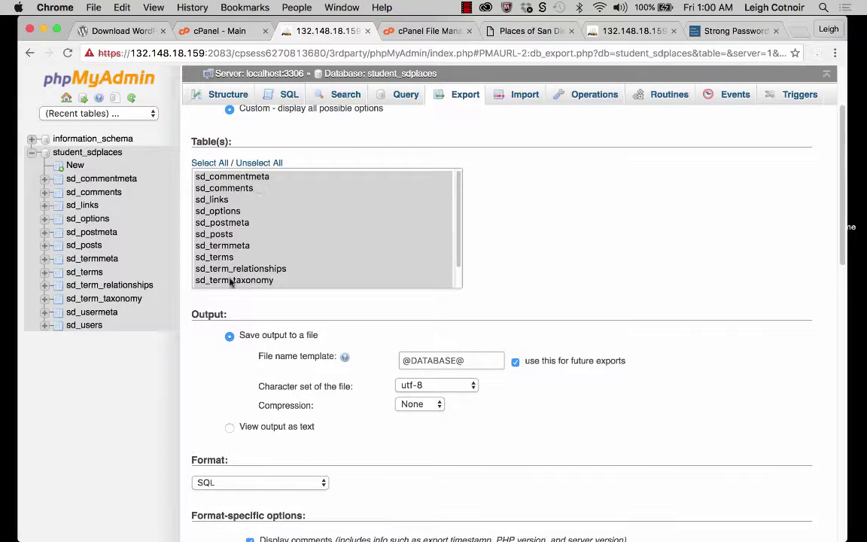
left_click(214, 200)
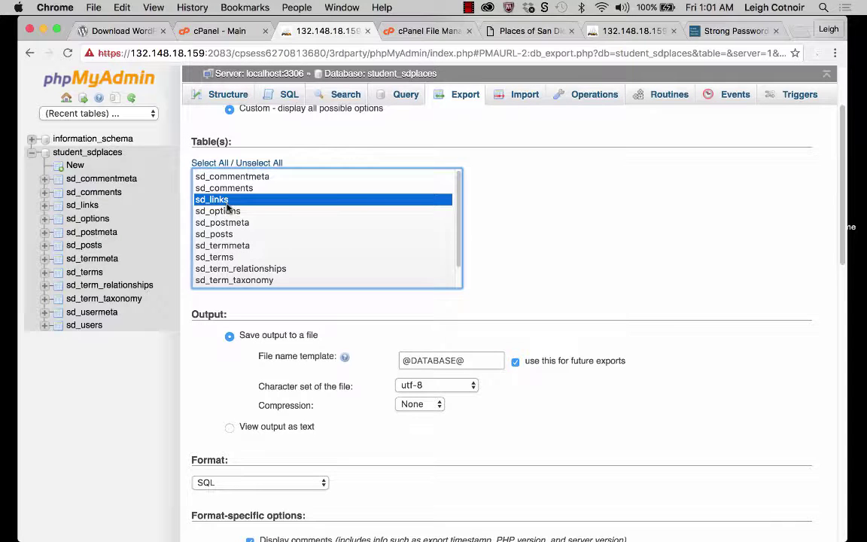
left_click(233, 234)
Step: Review the compression and file format choices for the custom export, keeping None and SQL
scroll(428, 314, "down", 3)
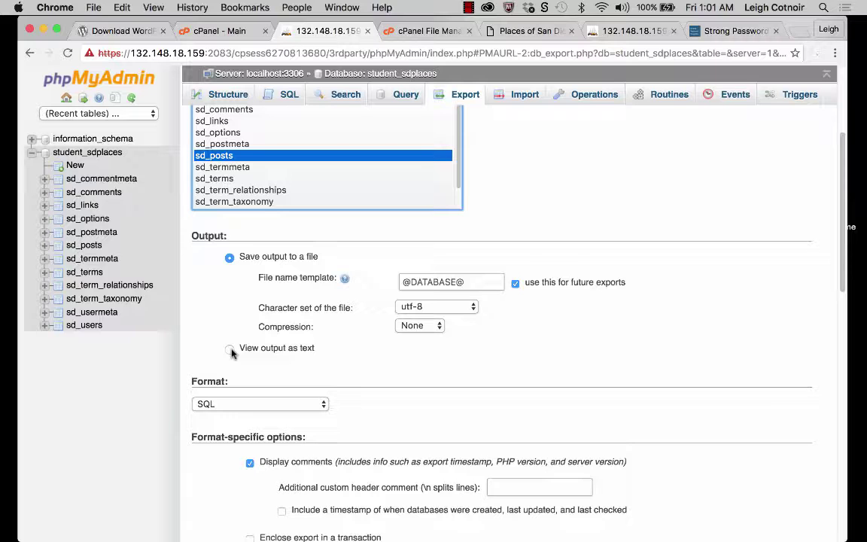
scroll(344, 349, "down", 5)
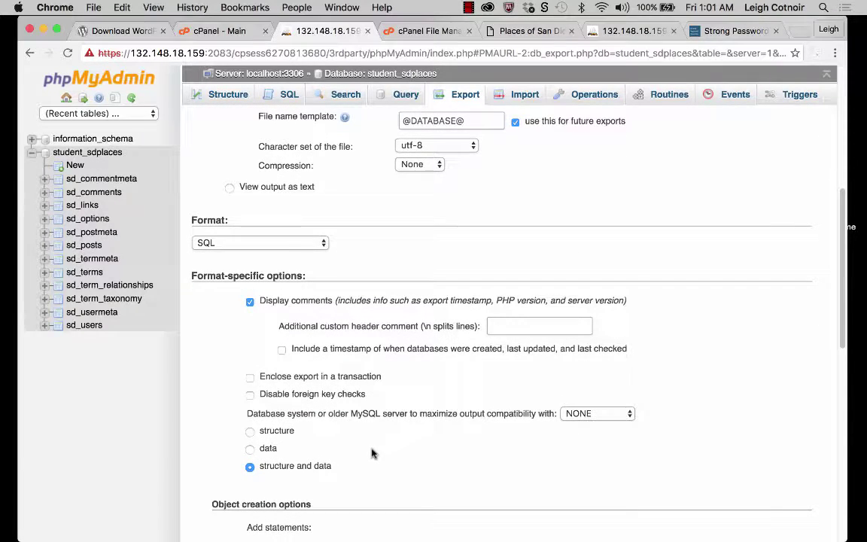
left_click(413, 164)
left_click(500, 180)
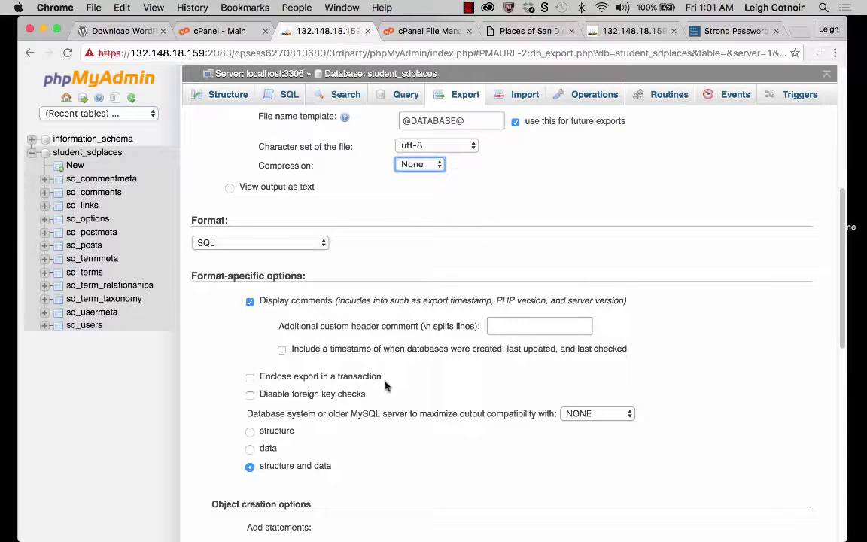
scroll(385, 386, "down", 1)
left_click(297, 236)
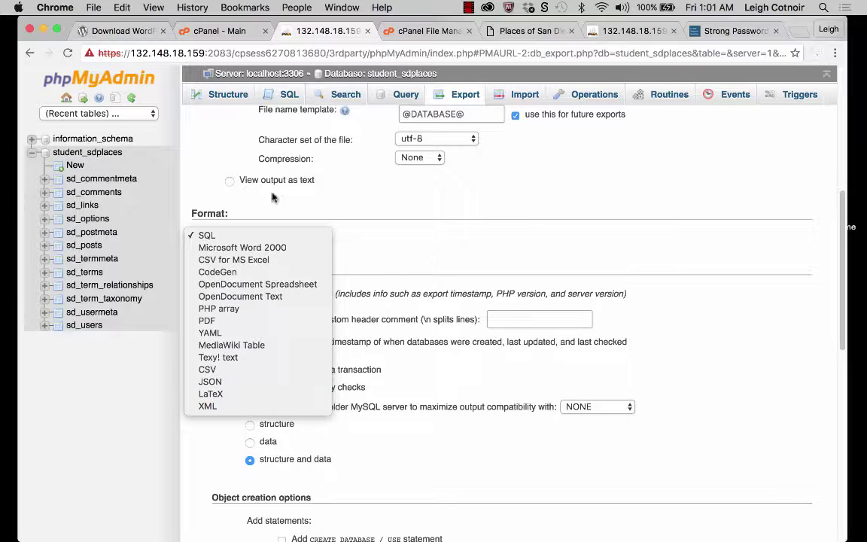
left_click(447, 264)
Step: Examine the custom export's format-specific, object creation and data creation options
scroll(446, 265, "down", 1)
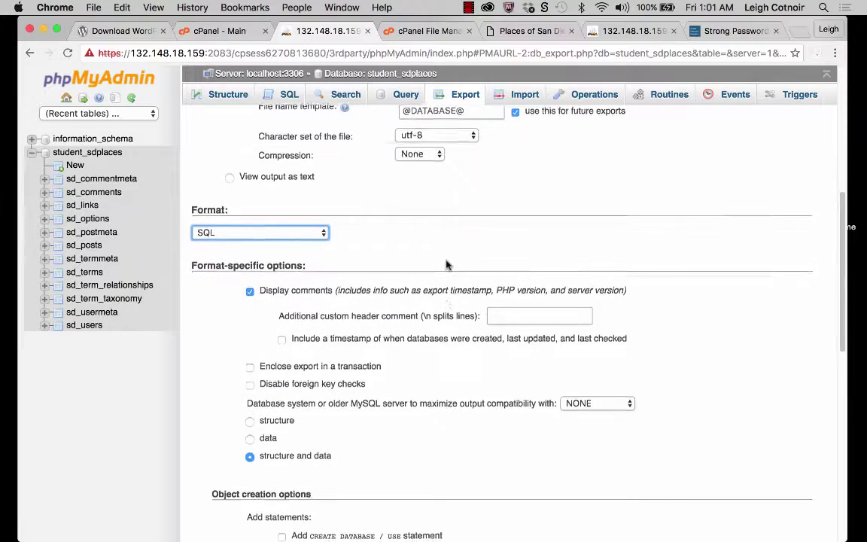
scroll(445, 264, "down", 2)
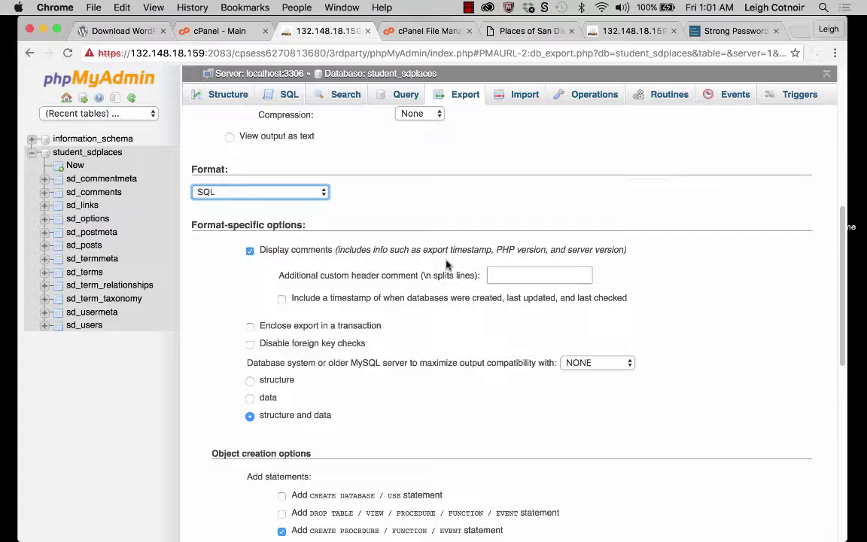
scroll(378, 288, "down", 1)
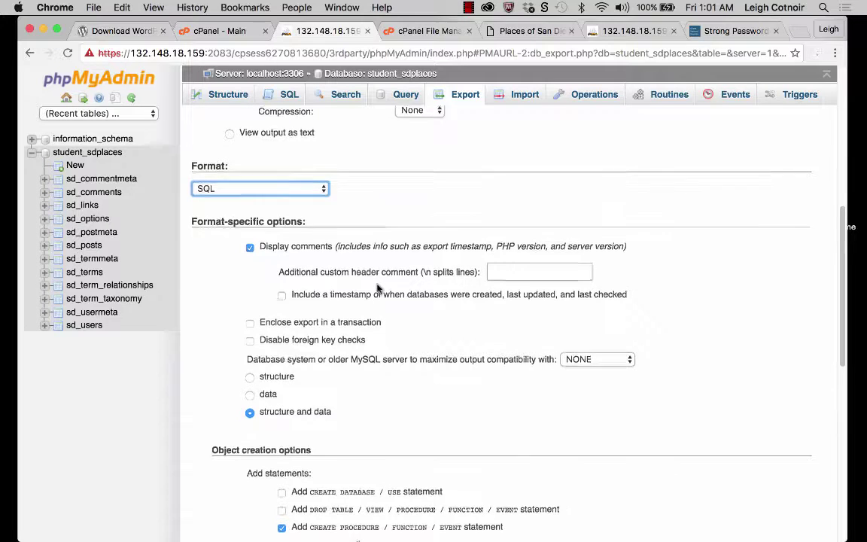
scroll(378, 288, "down", 5)
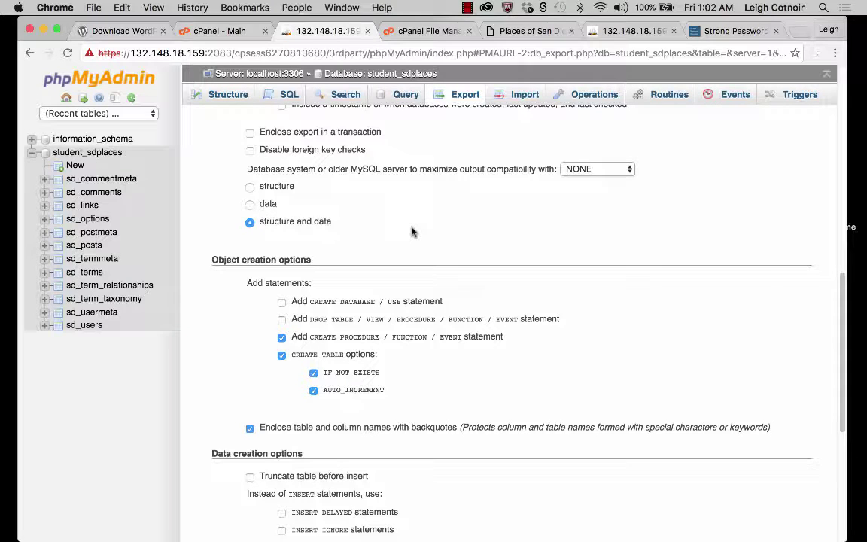
scroll(411, 230, "down", 3)
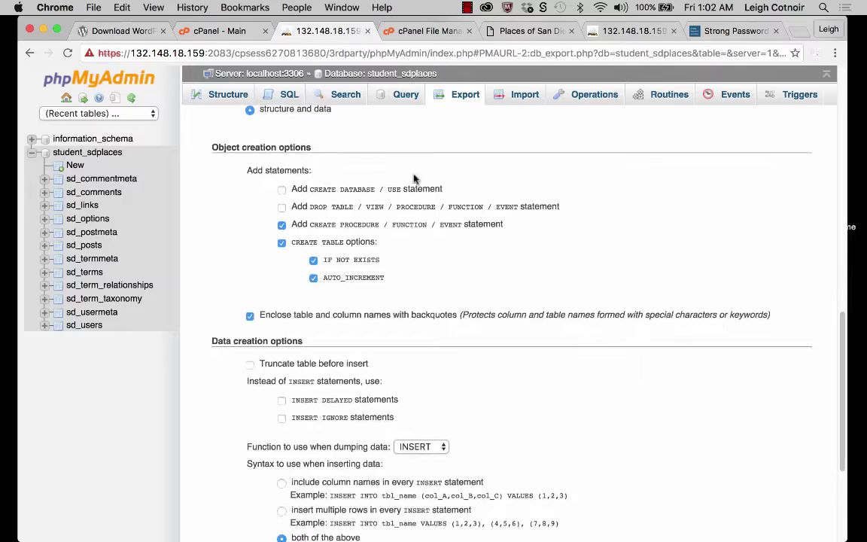
scroll(411, 499, "down", 5)
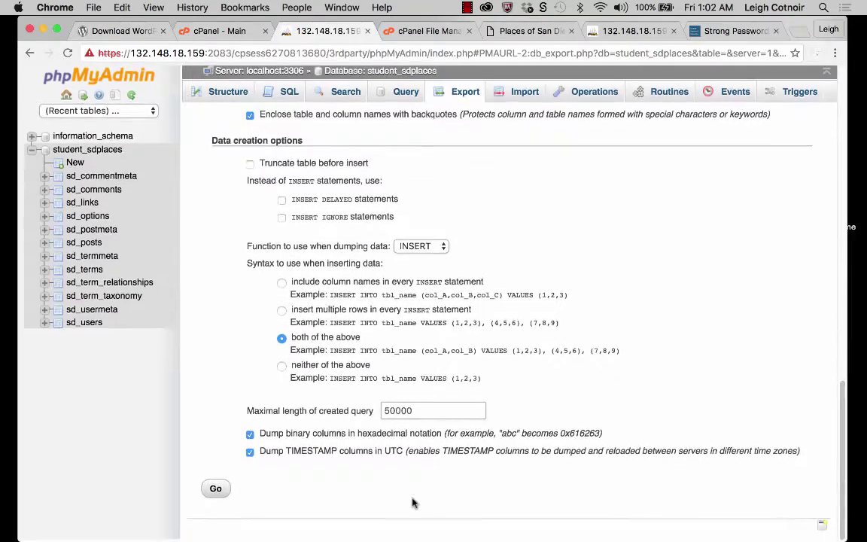
scroll(394, 360, "up", 1)
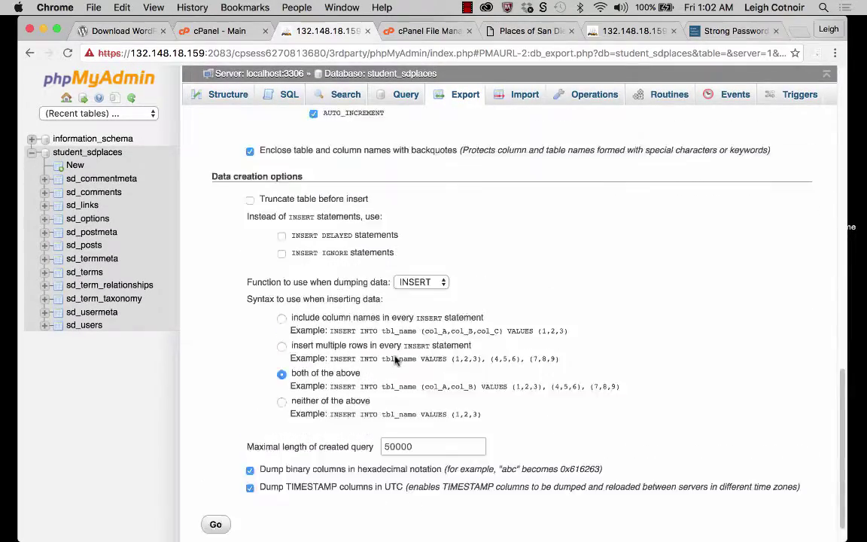
scroll(394, 360, "up", 20)
Step: Set the export method to Quick and start the SQL export of student_sdplaces, then cancel saving the file
left_click(229, 202)
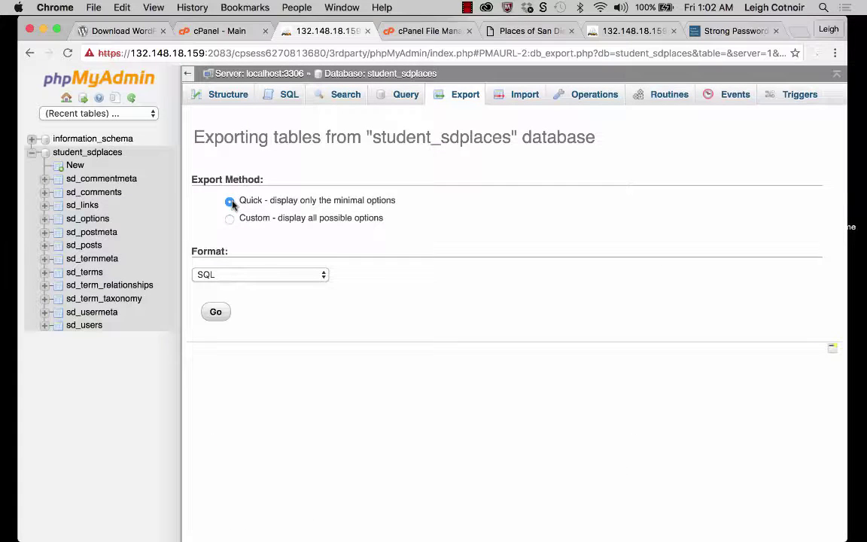
left_click(215, 312)
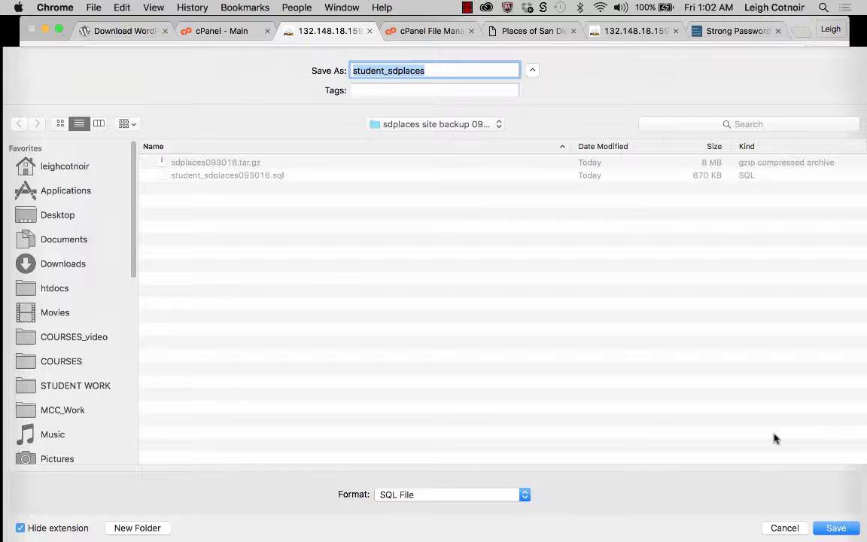
left_click(785, 529)
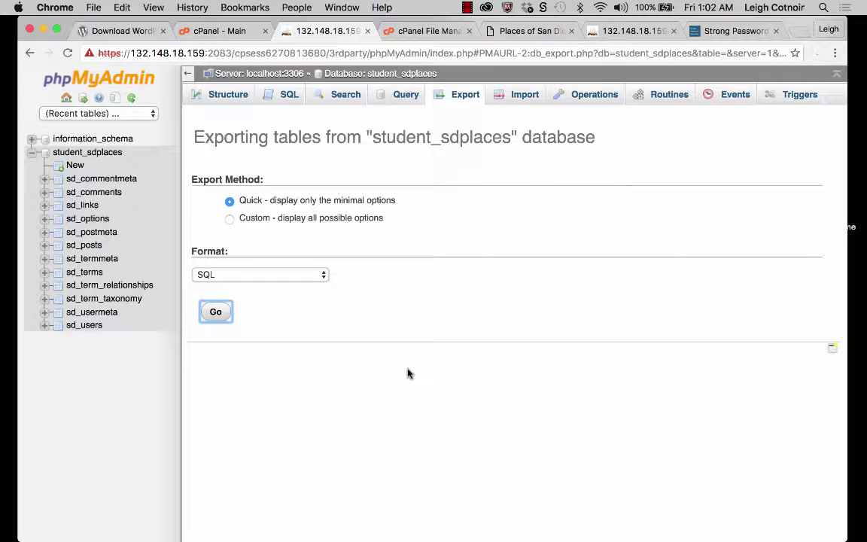
Step: Browse the sd_users table and the database's table list, then open the export settings for sd_users alone
left_click(97, 362)
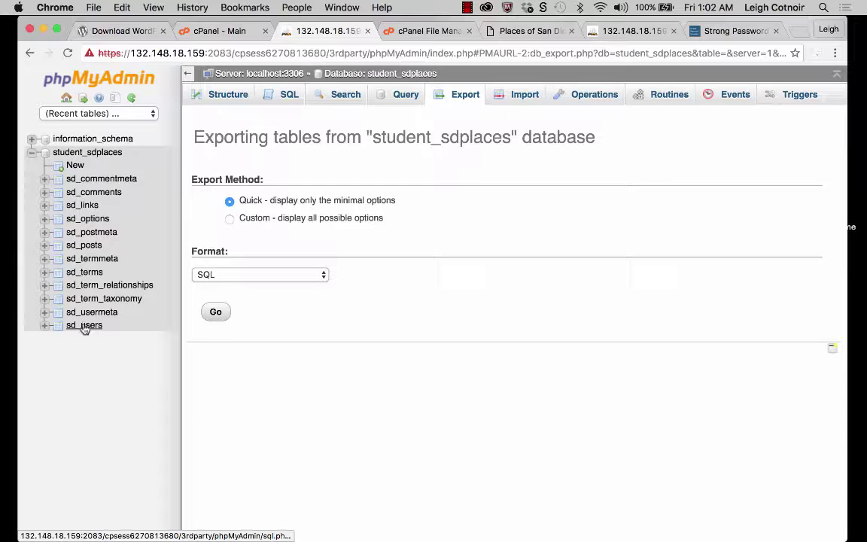
left_click(84, 327)
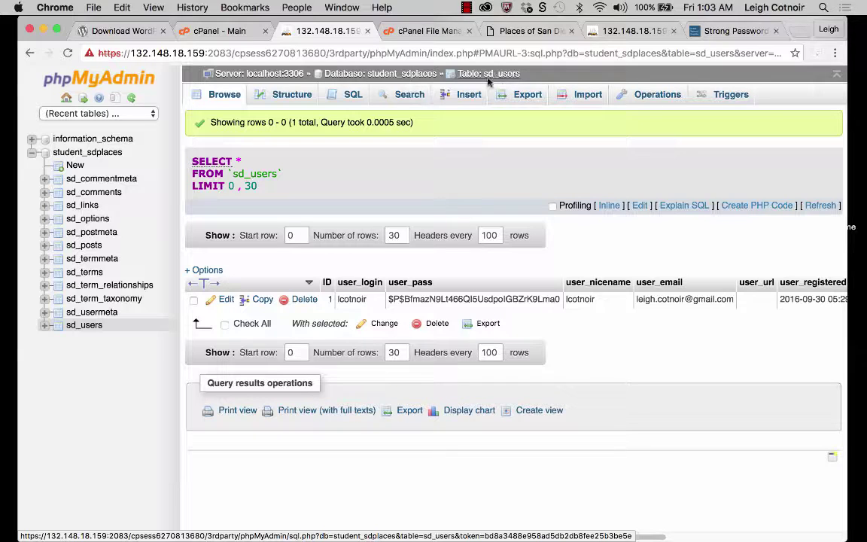
left_click(405, 74)
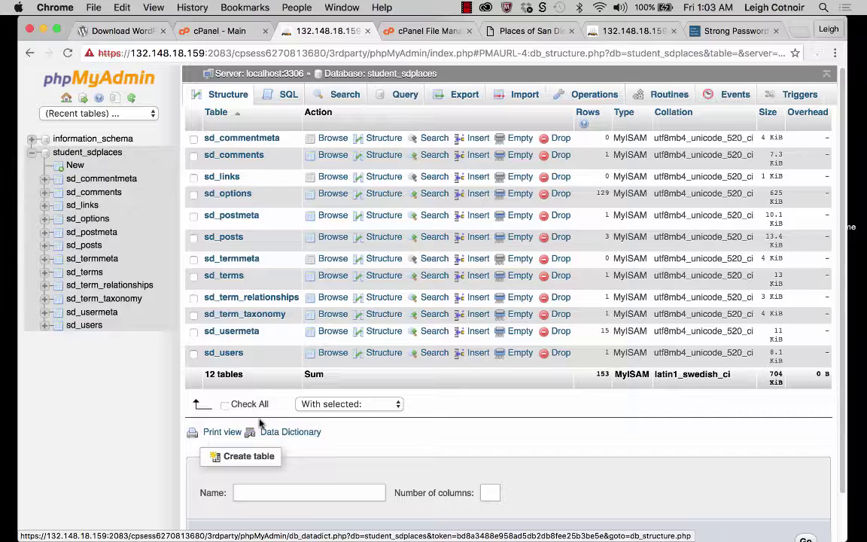
left_click(91, 325)
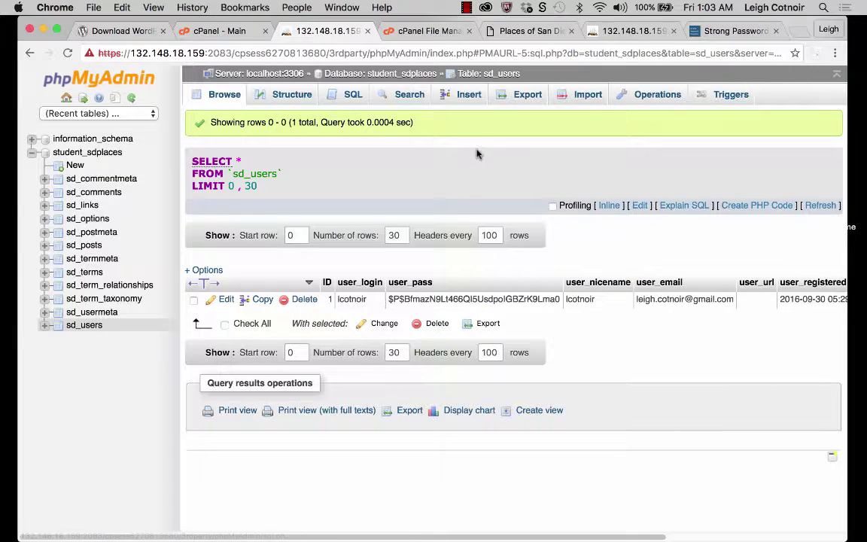
left_click(520, 97)
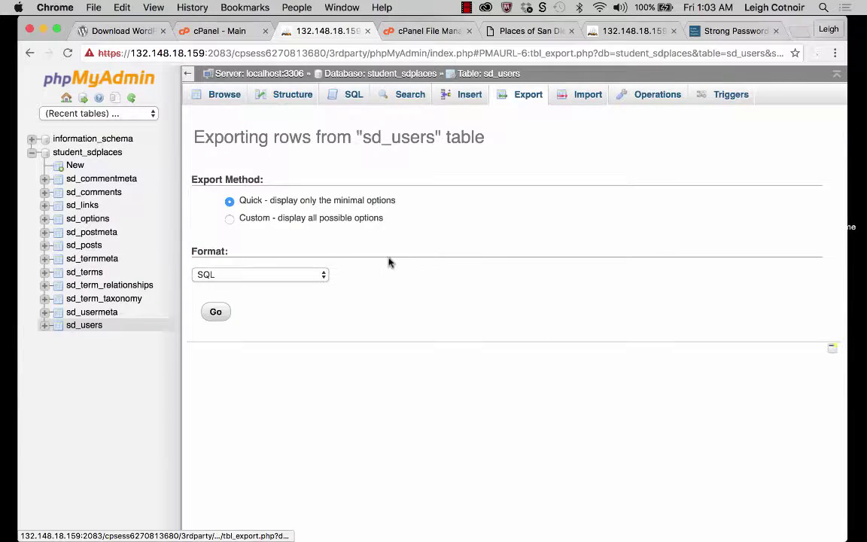